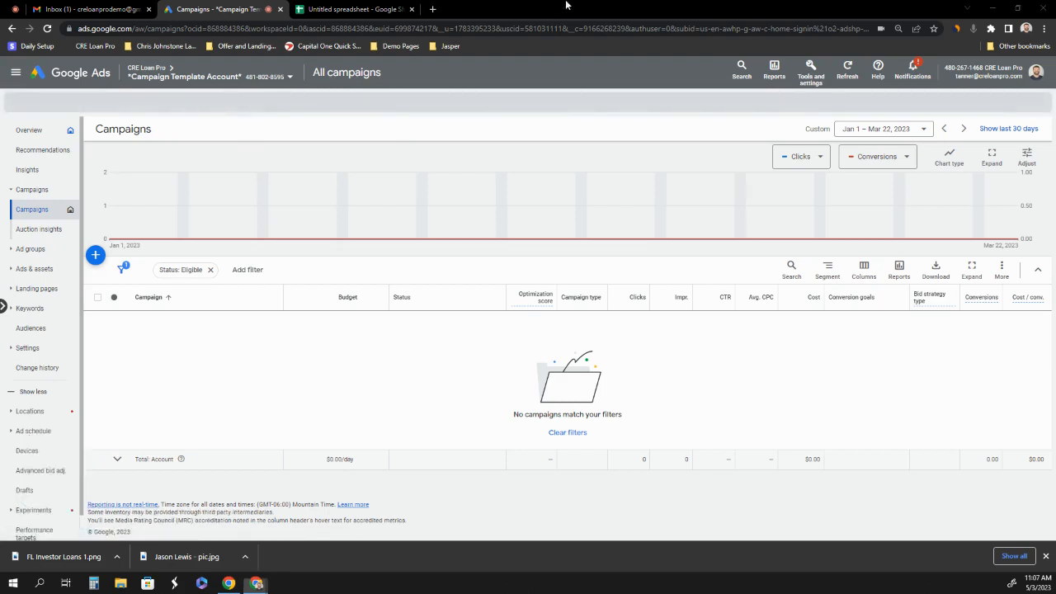
Step: Examine the conversions and cost per conversion of the USDA Texas Statewide campaign
left_click_drag(567, 5, 375, 15)
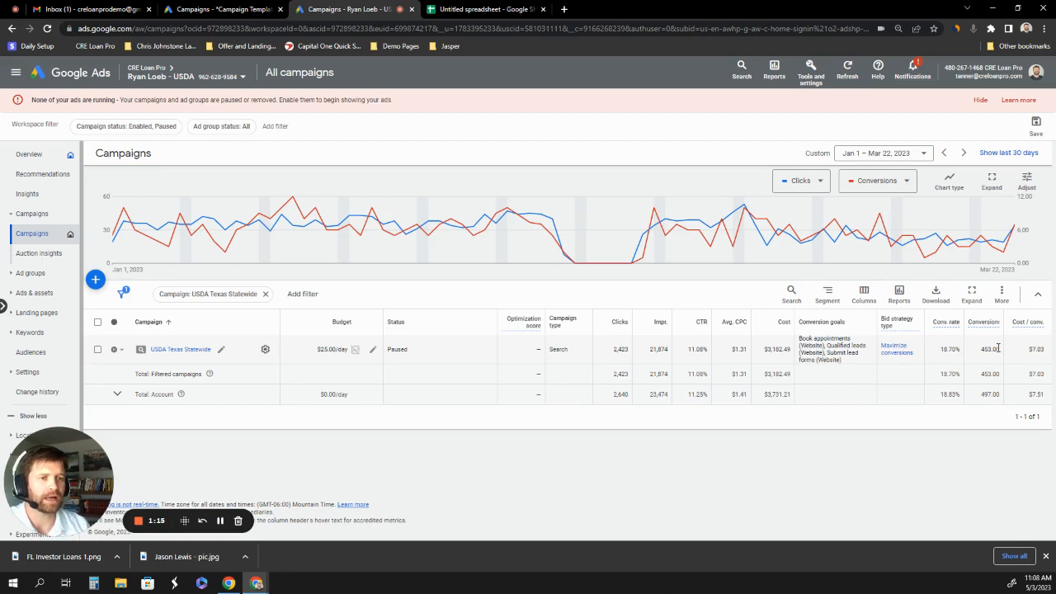
left_click_drag(1000, 349, 1051, 354)
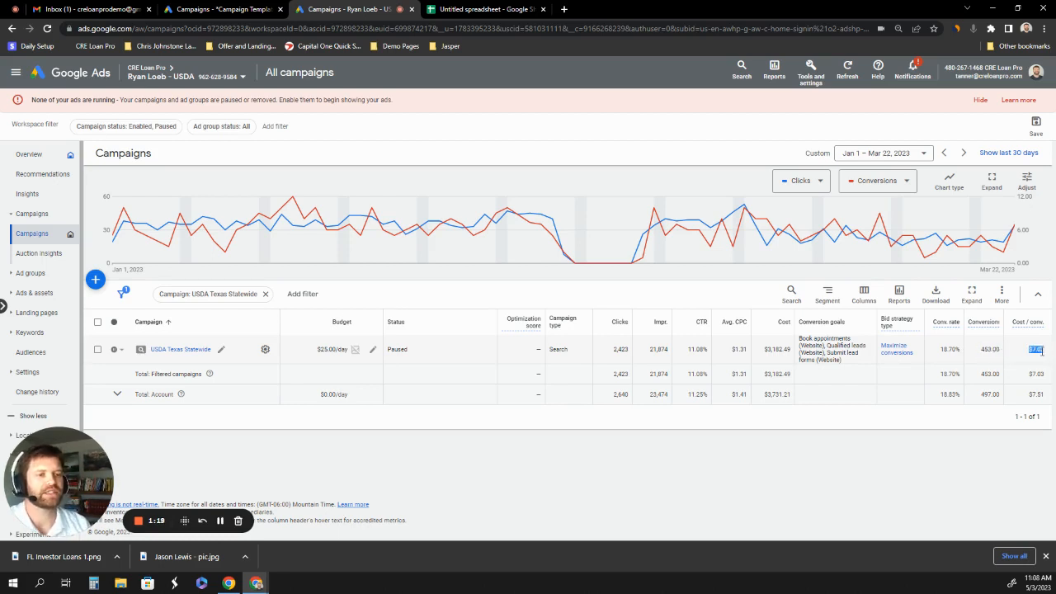
left_click(991, 420)
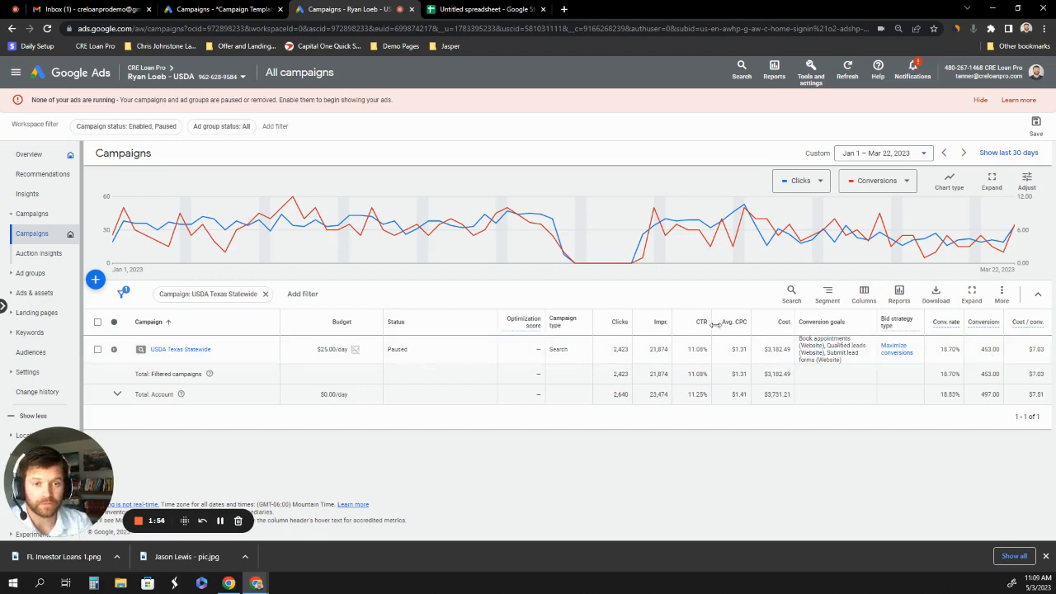
left_click_drag(354, 12, 0, 49)
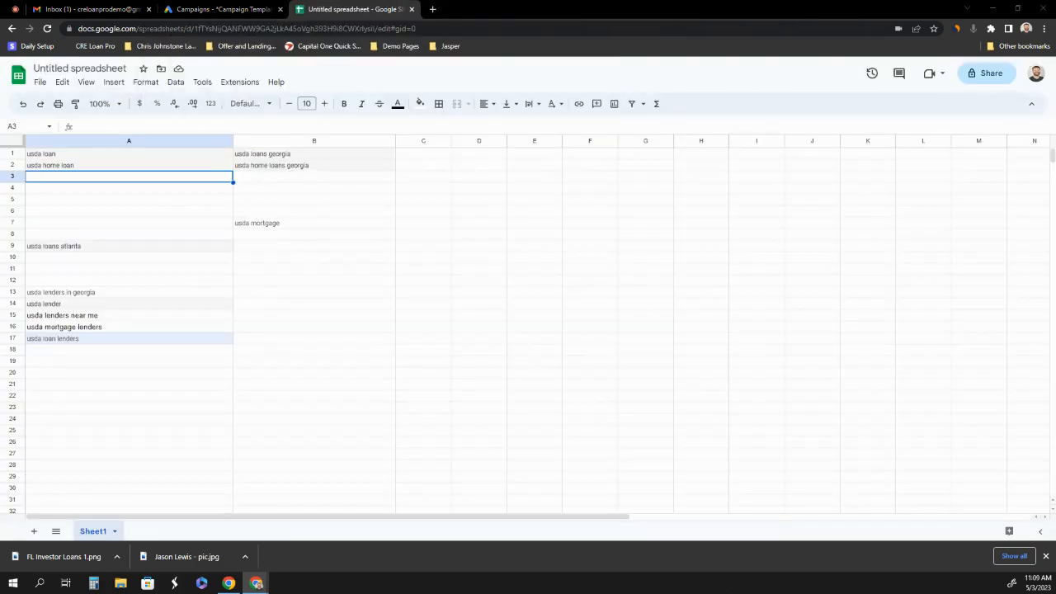
Step: Create a new campaign in the Campaign Template Account with the Leads objective and the Search campaign type
left_click(243, 9)
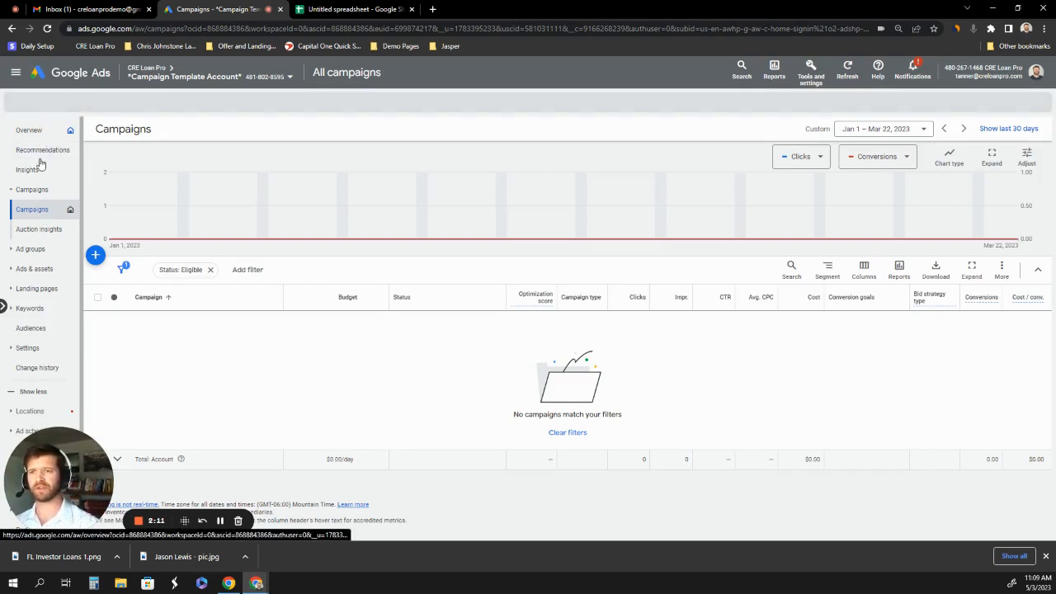
left_click(95, 257)
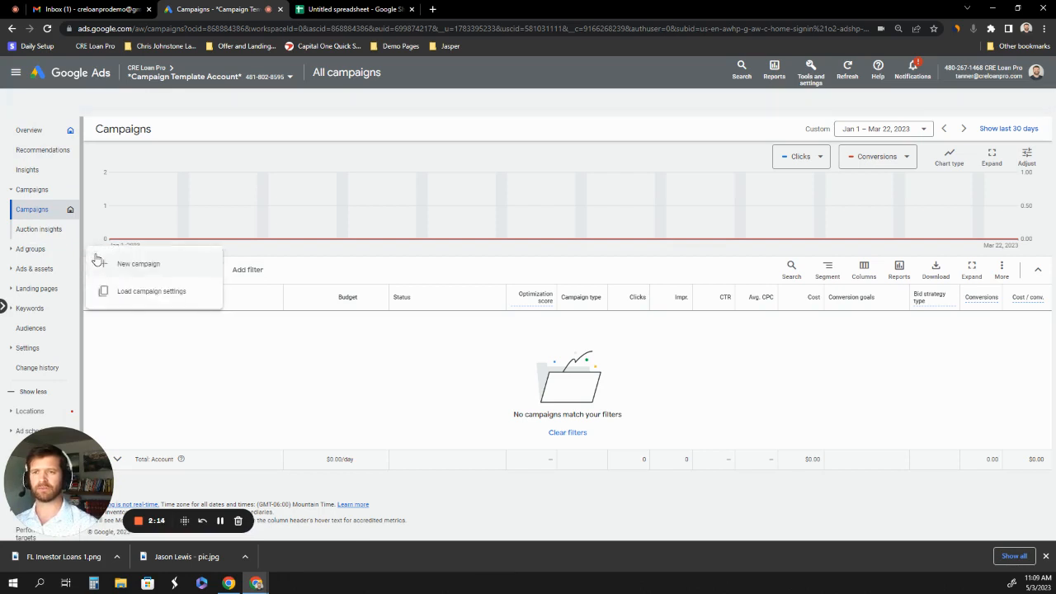
left_click(151, 269)
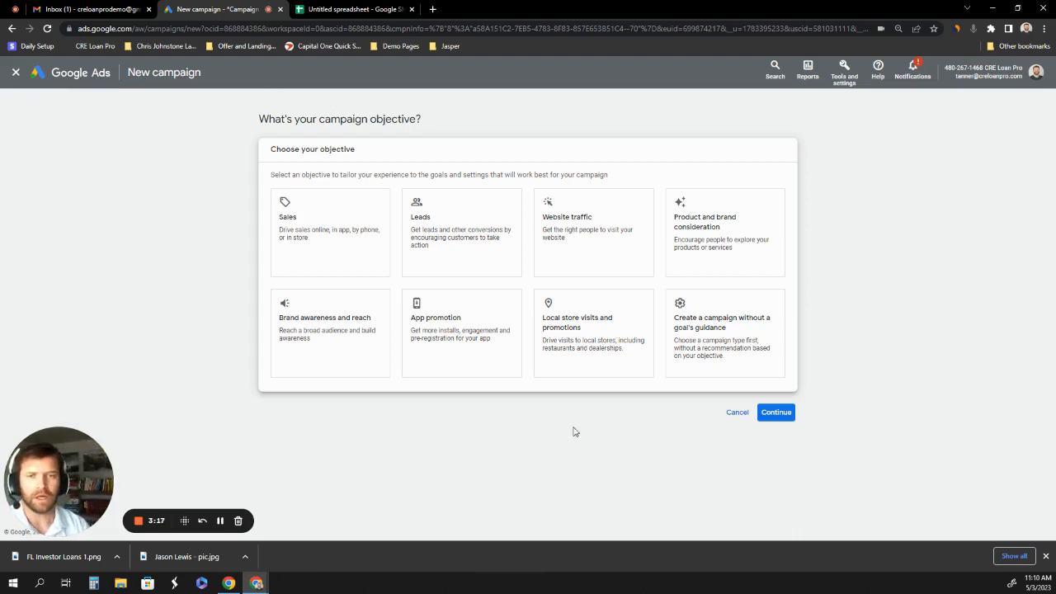
left_click(495, 220)
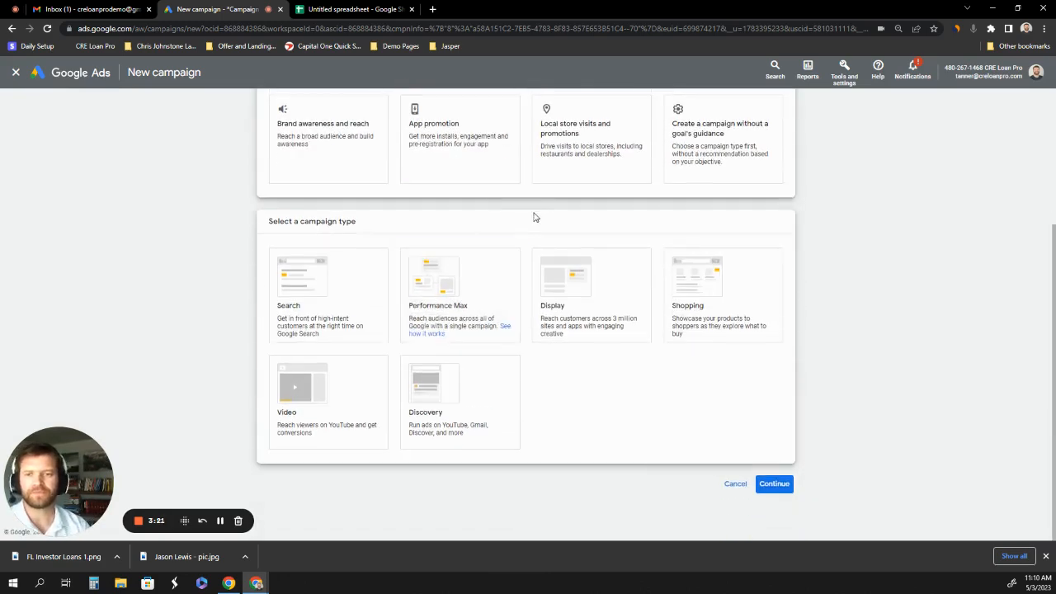
left_click(314, 279)
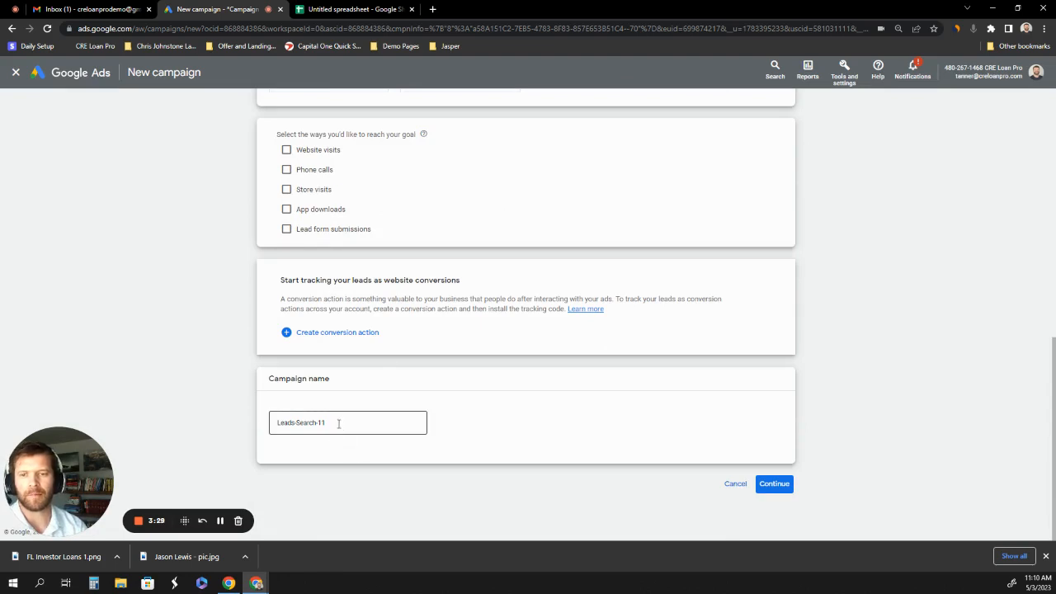
Step: Name the campaign "USDA Campaign" and continue to the bidding settings
left_click_drag(337, 423, 246, 428)
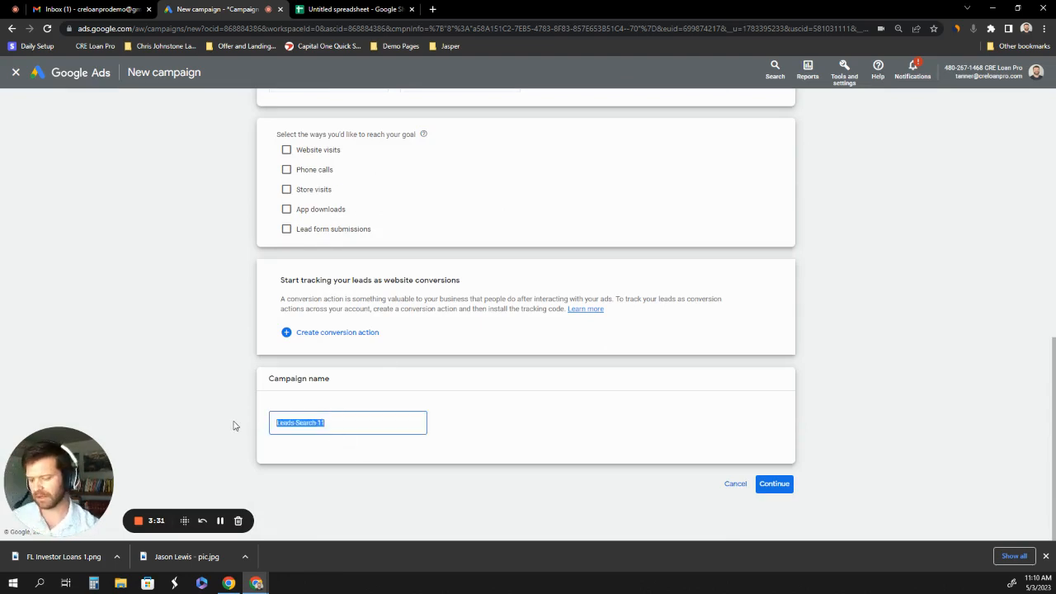
key("BackSpace")
type("USDA C")
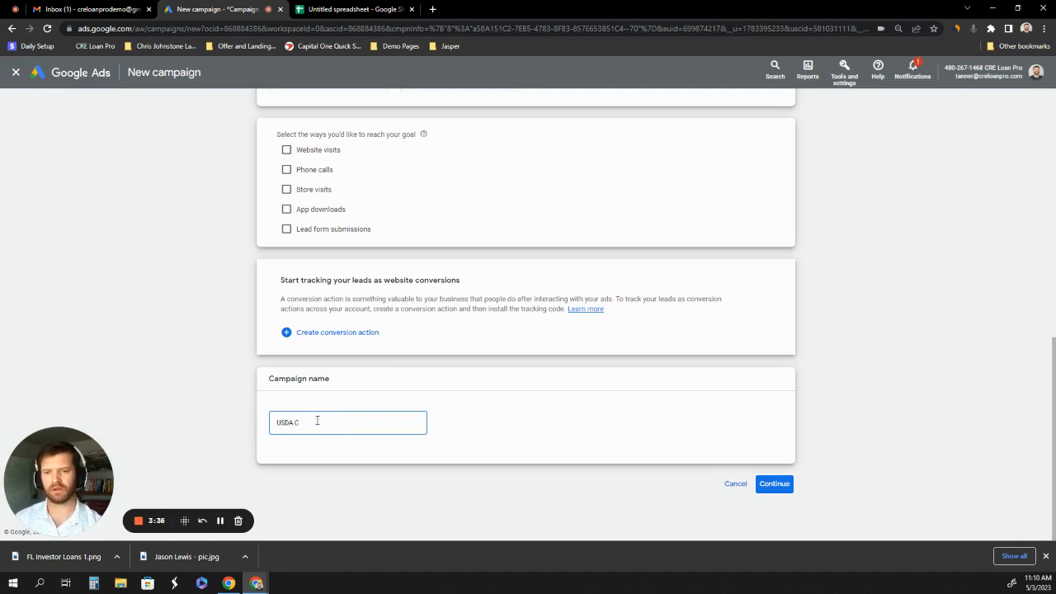
type("ampaign")
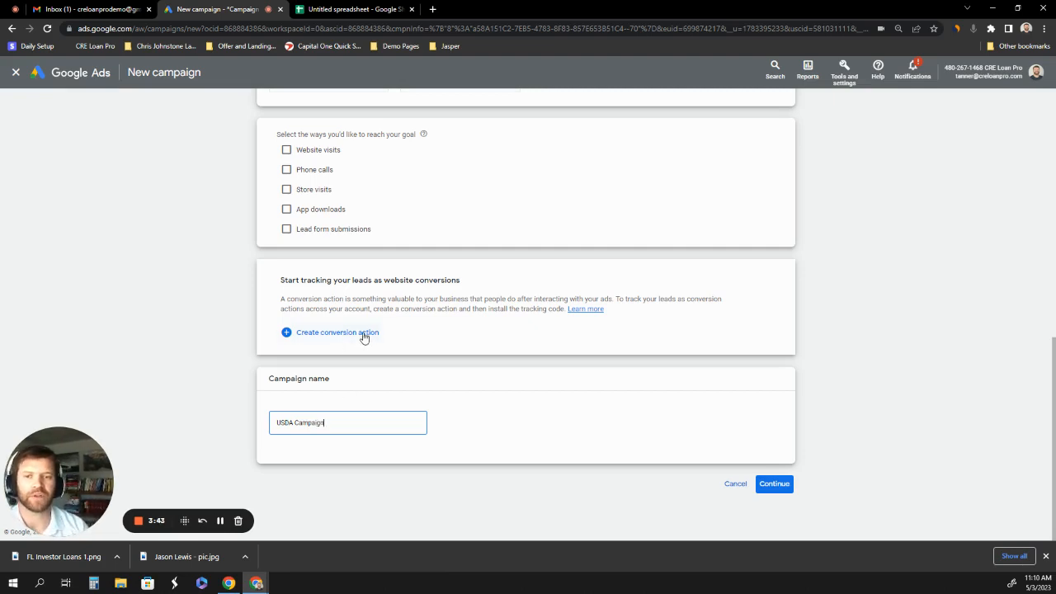
left_click(776, 488)
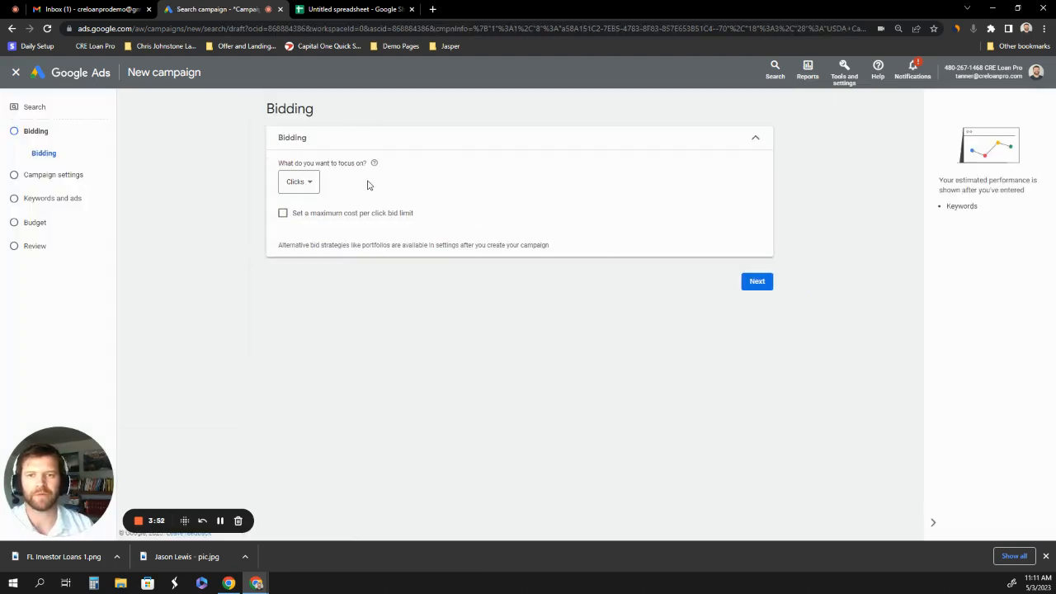
Step: Check the available bidding focus options, keep Clicks as the focus, and continue to the campaign settings
left_click(305, 183)
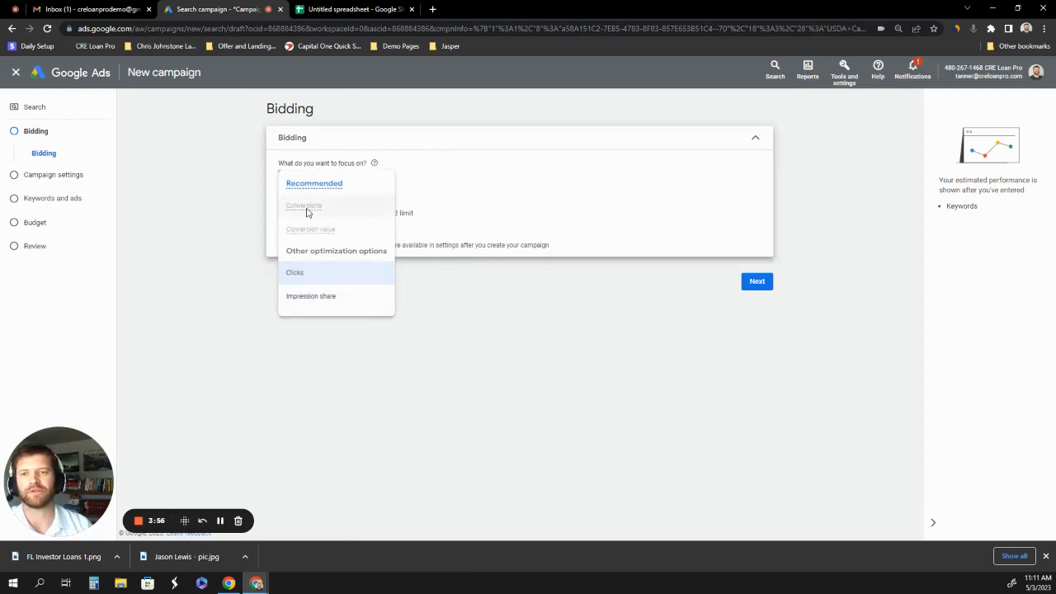
mouse_move(314, 213)
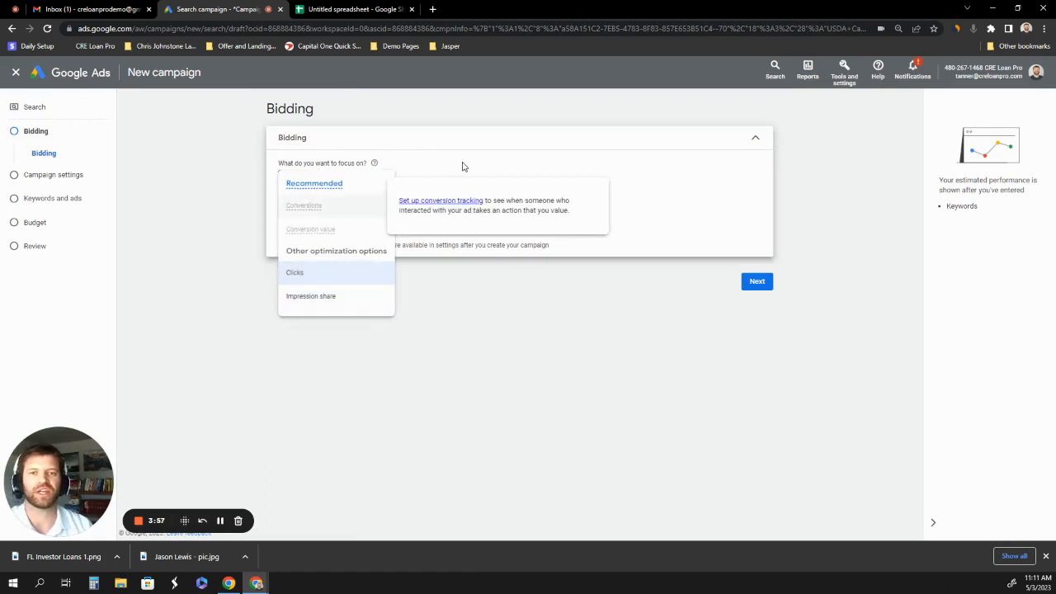
left_click(486, 161)
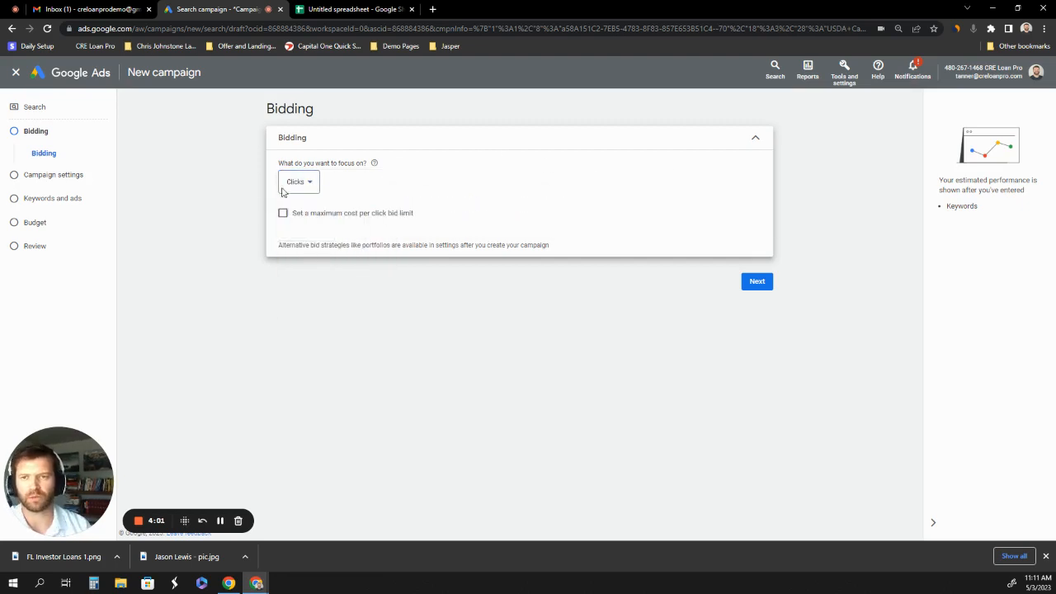
left_click(757, 283)
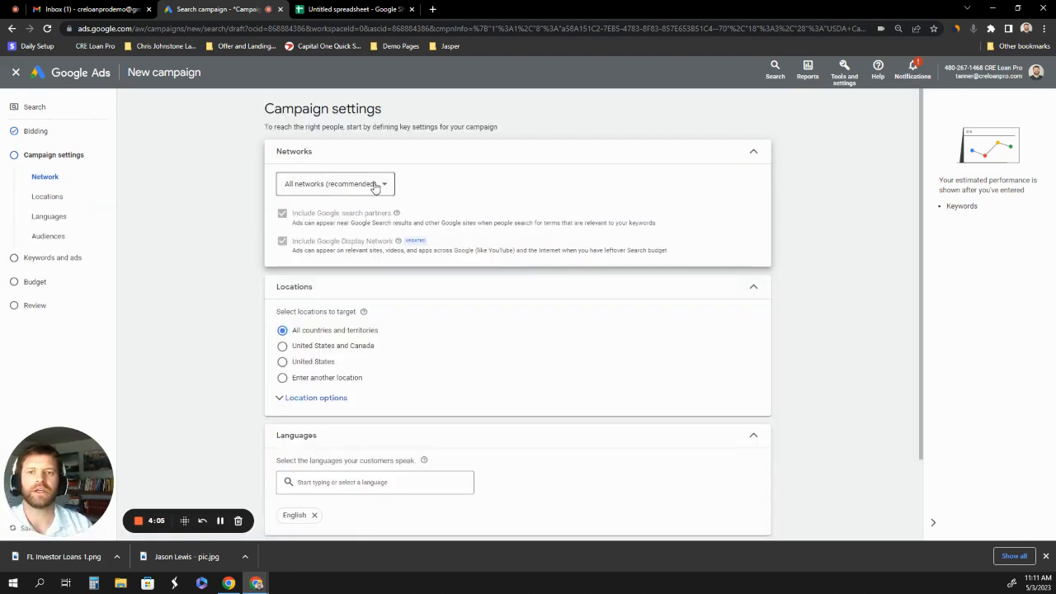
Step: Choose the networks individually and exclude both the Google Display Network and Google search partners
left_click(366, 186)
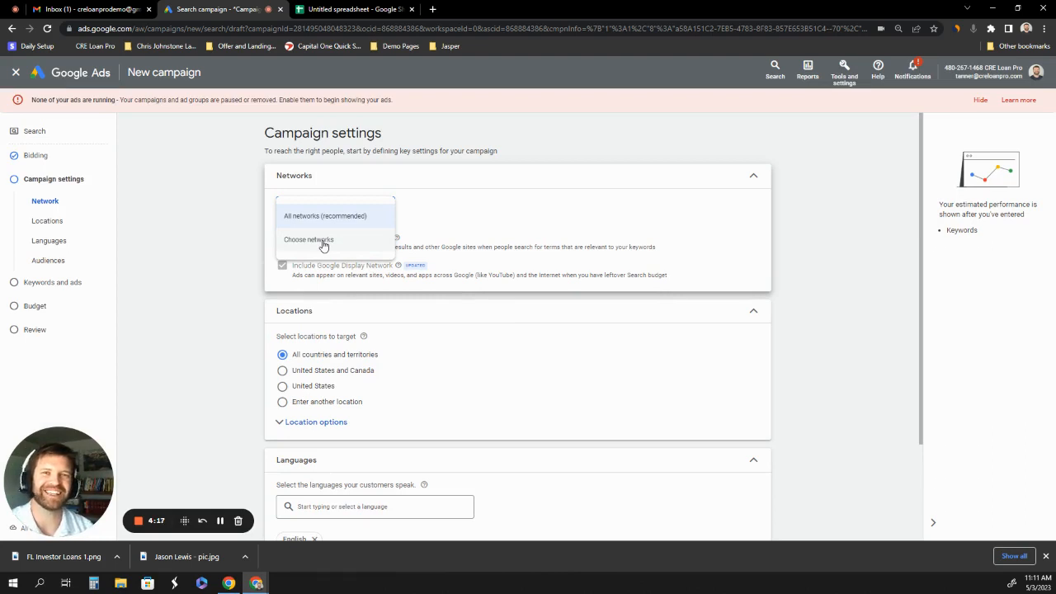
left_click(322, 240)
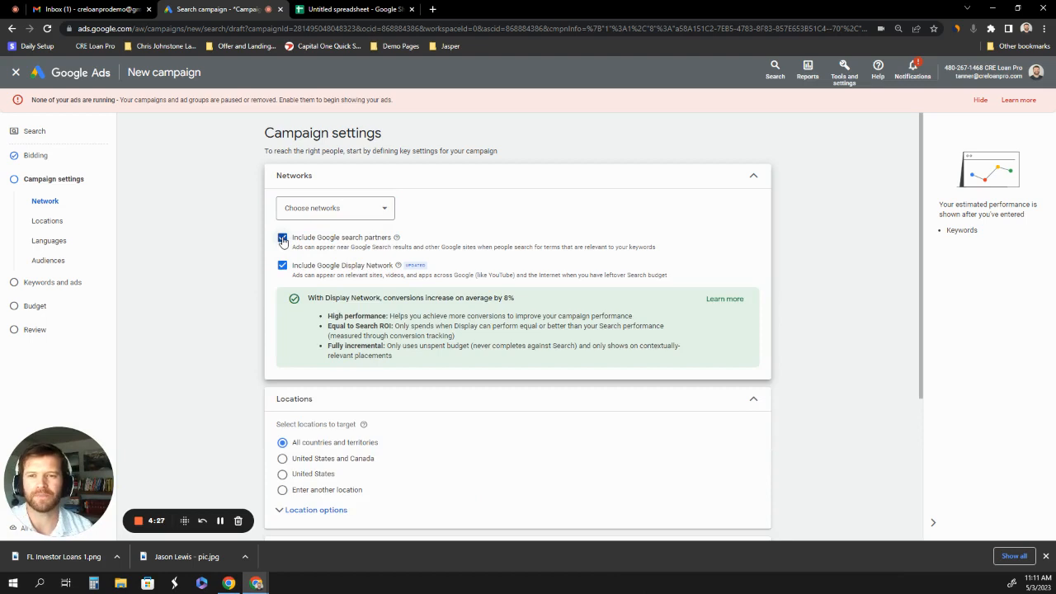
left_click(282, 266)
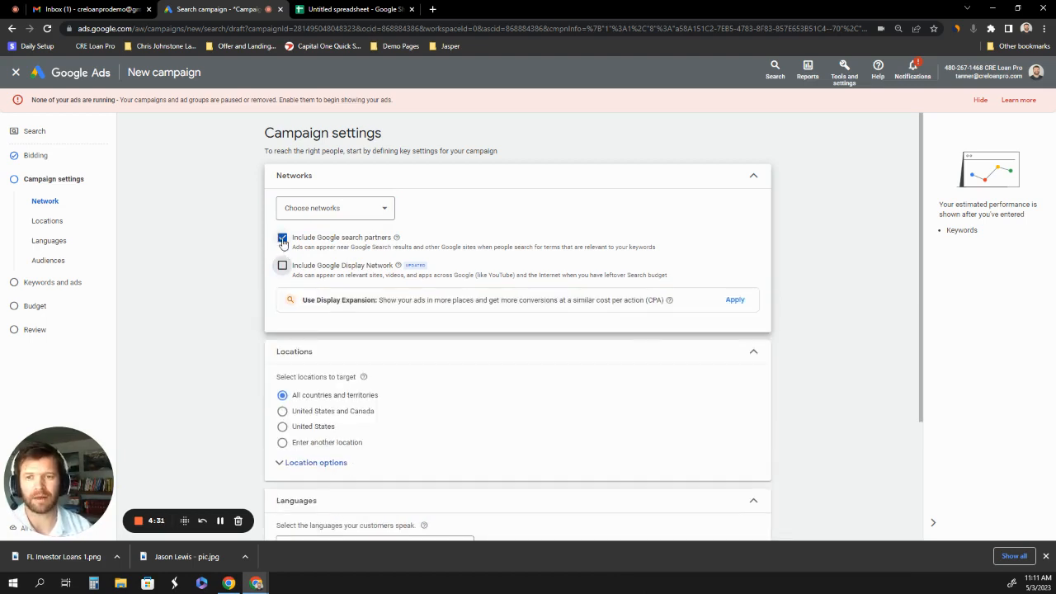
left_click(282, 238)
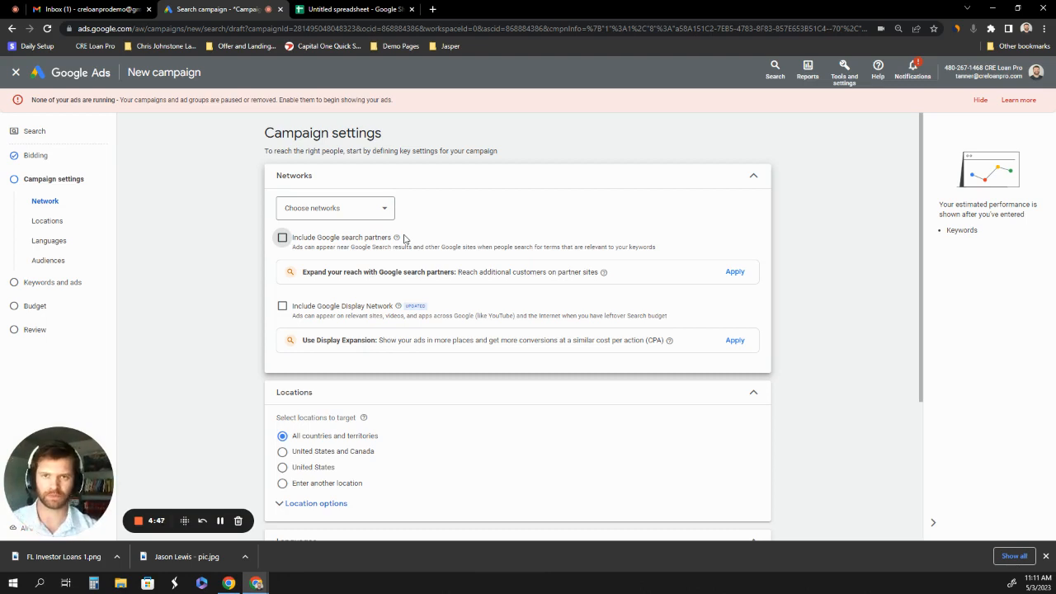
Step: Expand the location options, set the targeting to another location, and open the advanced location search
scroll(416, 224, "down", 1)
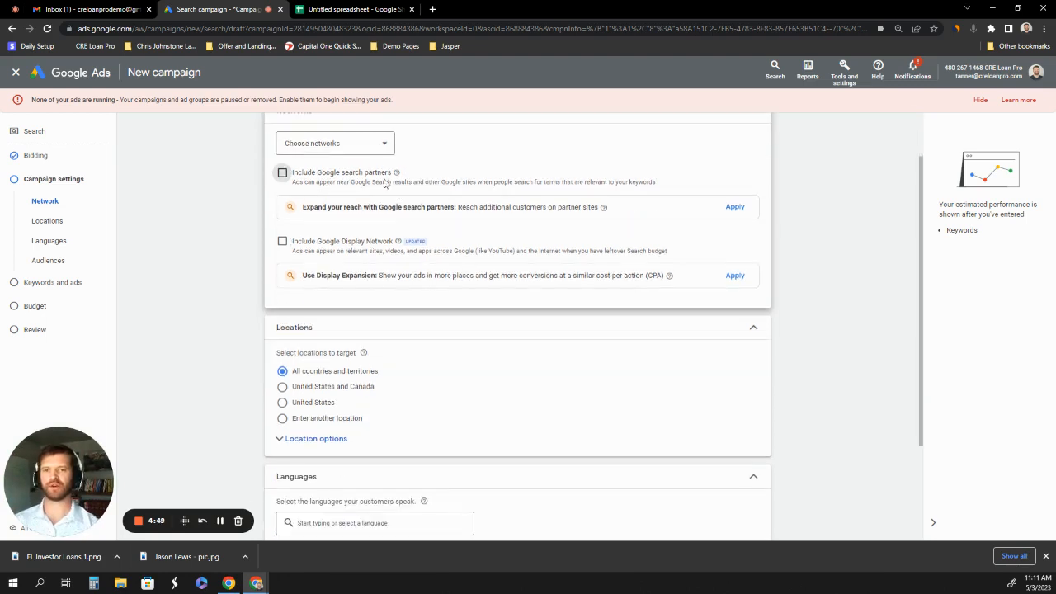
scroll(380, 337, "down", 1)
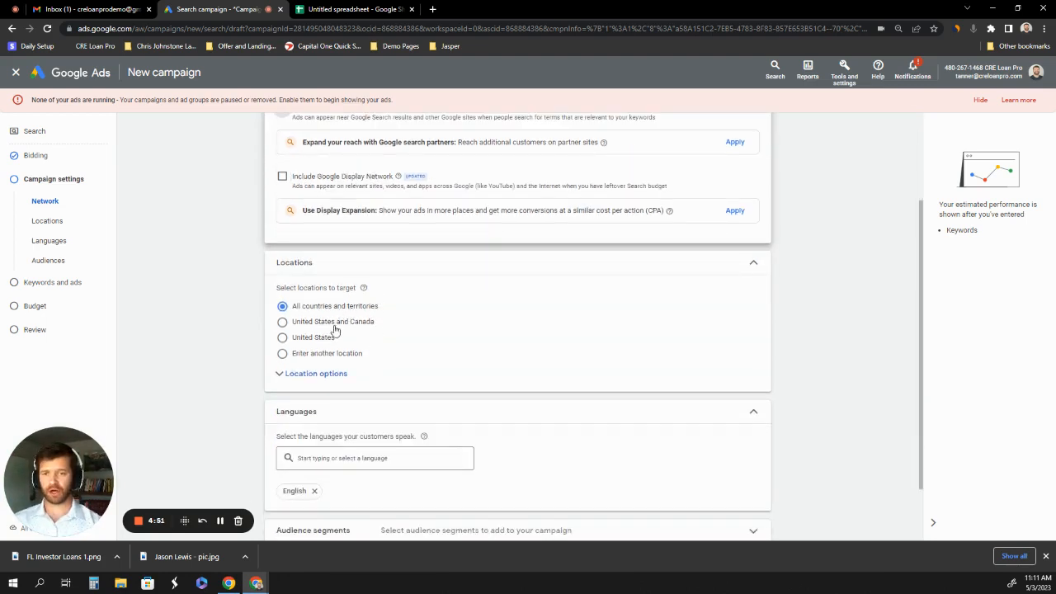
left_click(334, 377)
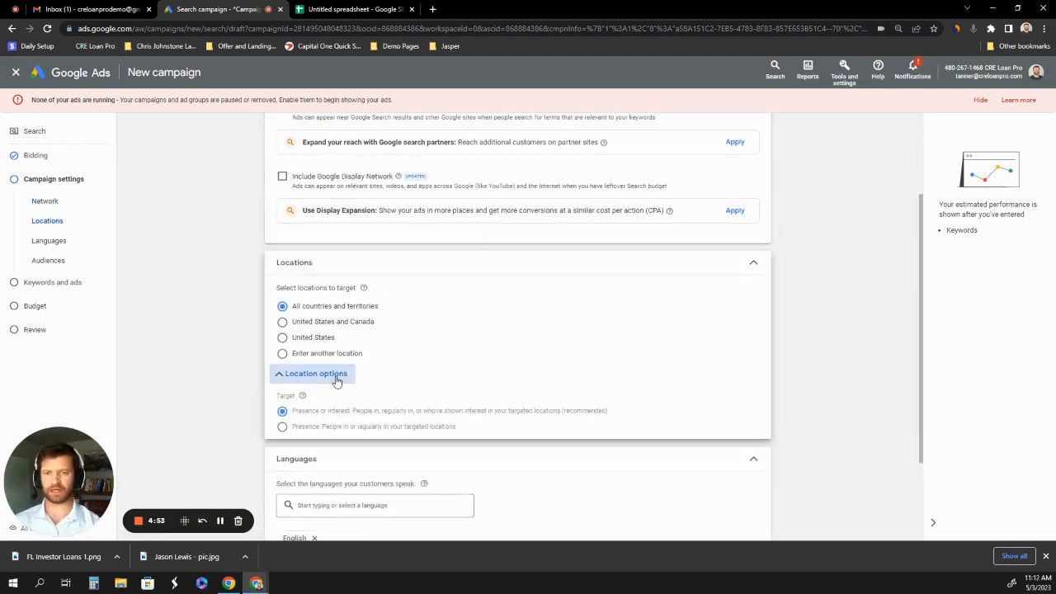
scroll(390, 358, "down", 1)
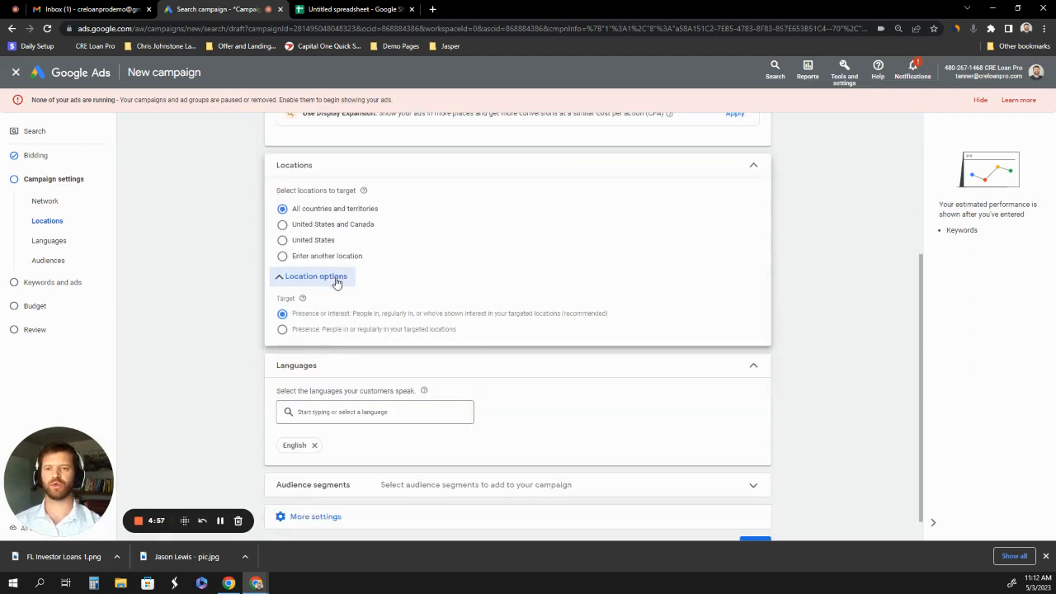
left_click(320, 258)
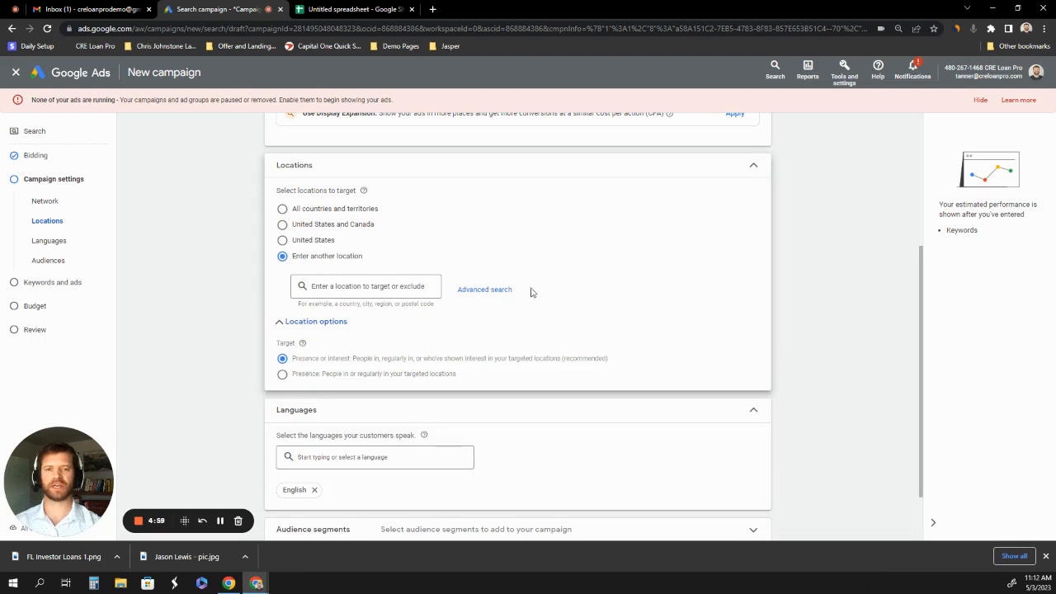
left_click(483, 289)
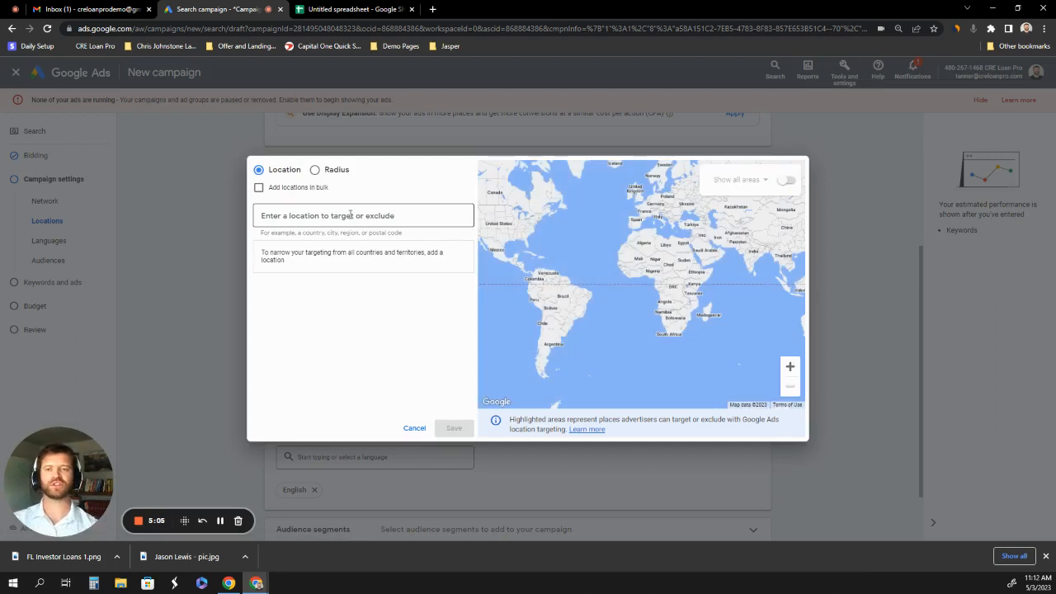
Step: Search the available target locations for "georgia"
left_click(344, 215)
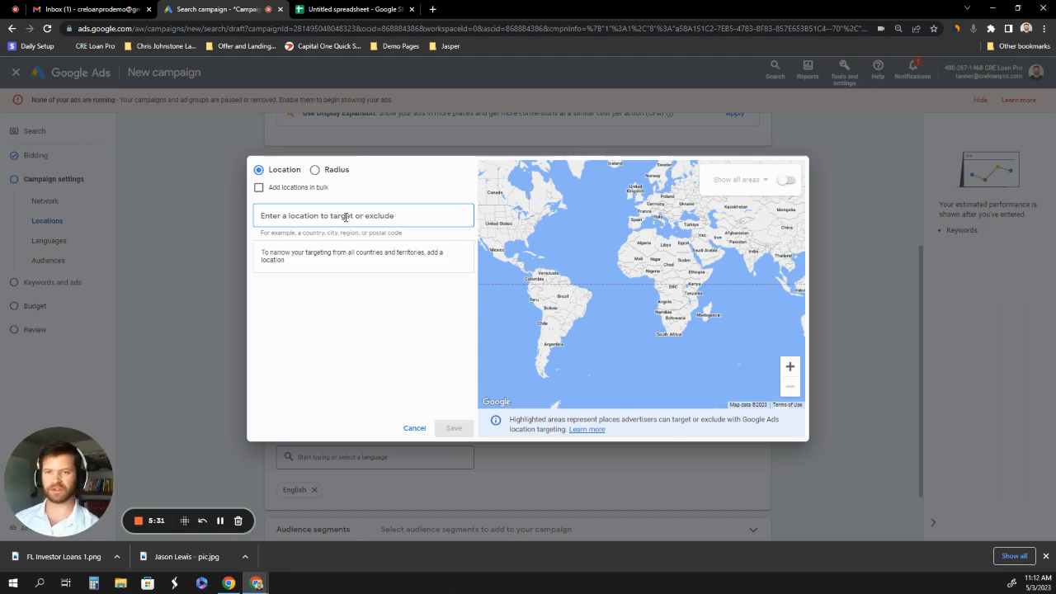
type("ge")
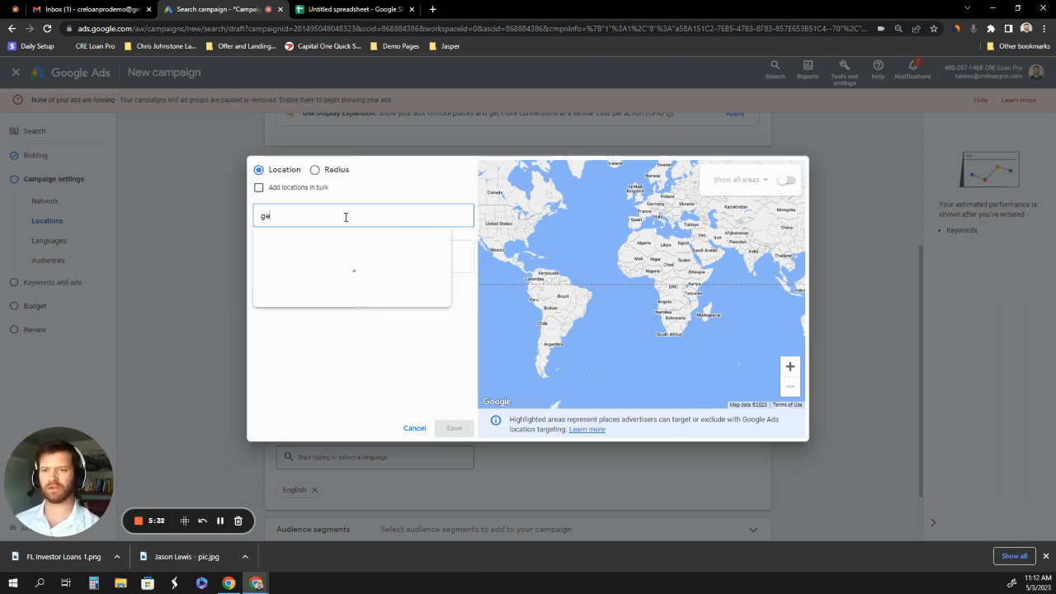
type("orgia")
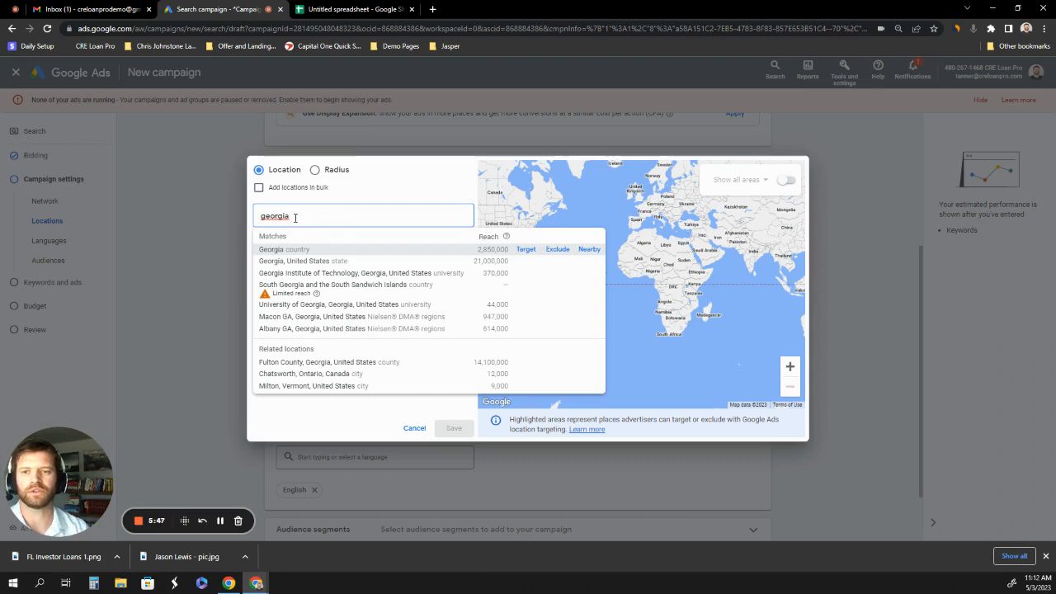
Step: Search the locations for "atlanta" and target Fulton County, Georgia, United States
left_click_drag(292, 216, 240, 213)
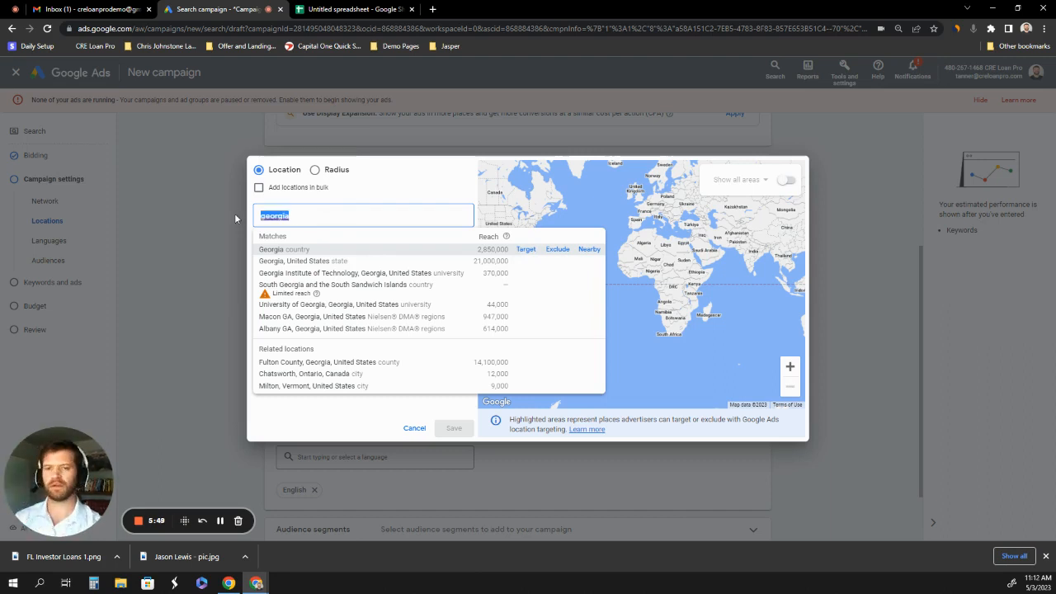
type("atla")
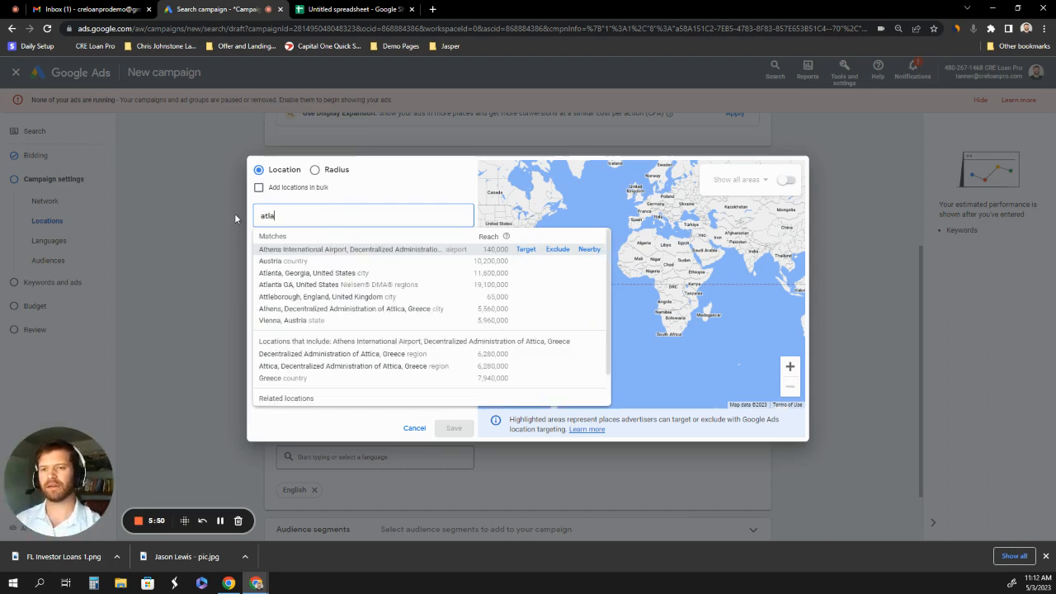
type("nta")
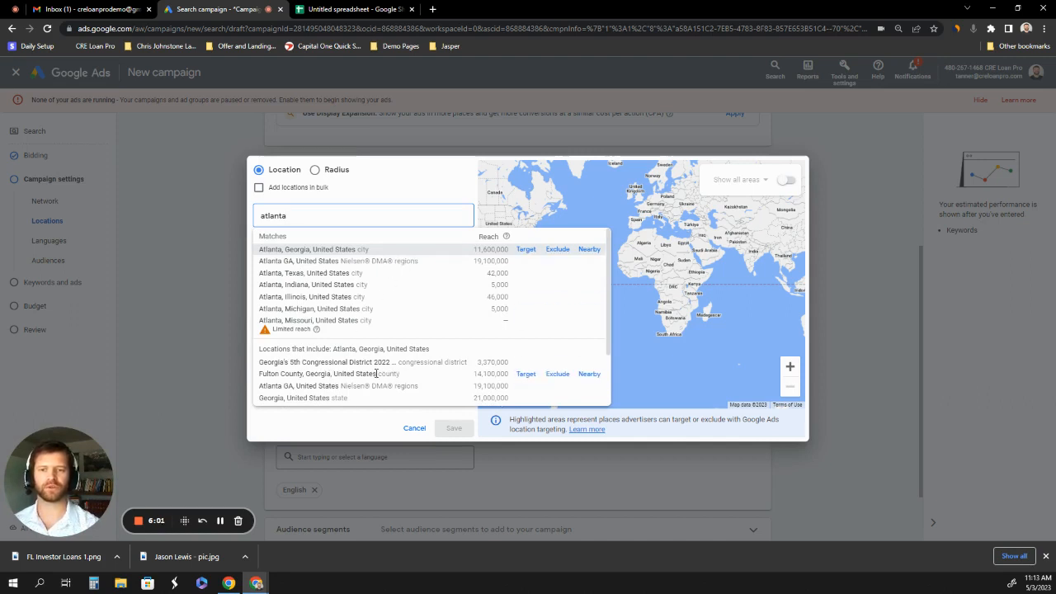
left_click(526, 378)
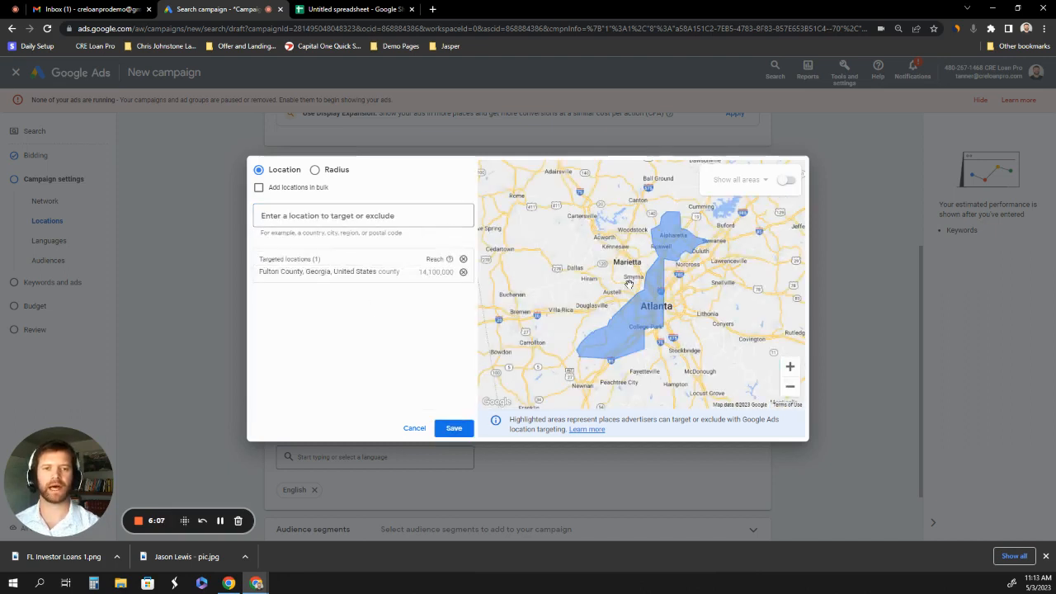
left_click_drag(692, 308, 668, 305)
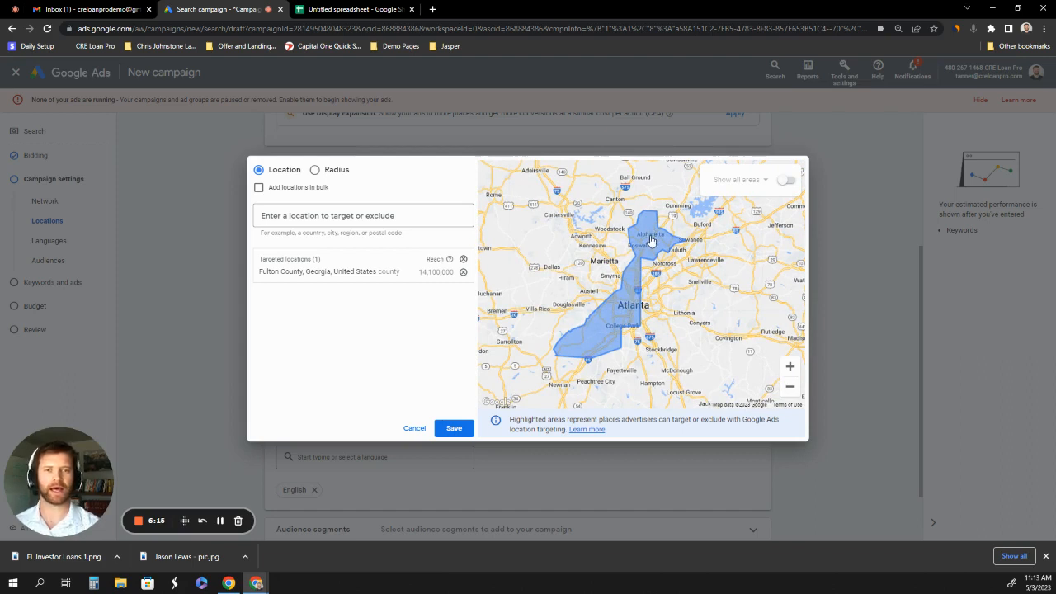
Step: Add a 20 mi radius target around Atlanta, GA, and remove Fulton County from the targeted locations
left_click(314, 171)
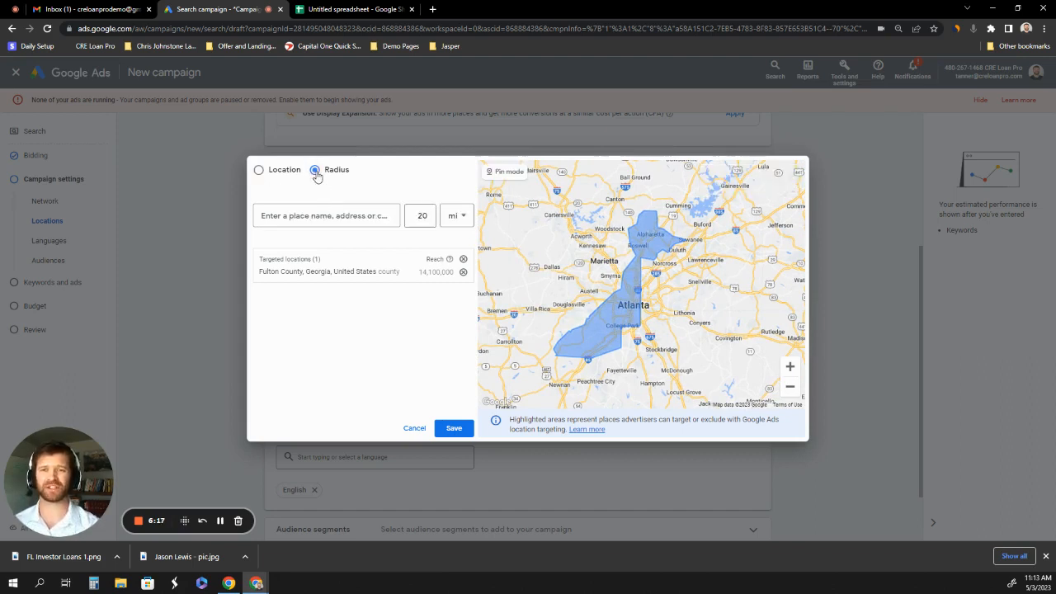
left_click(319, 216)
type("a")
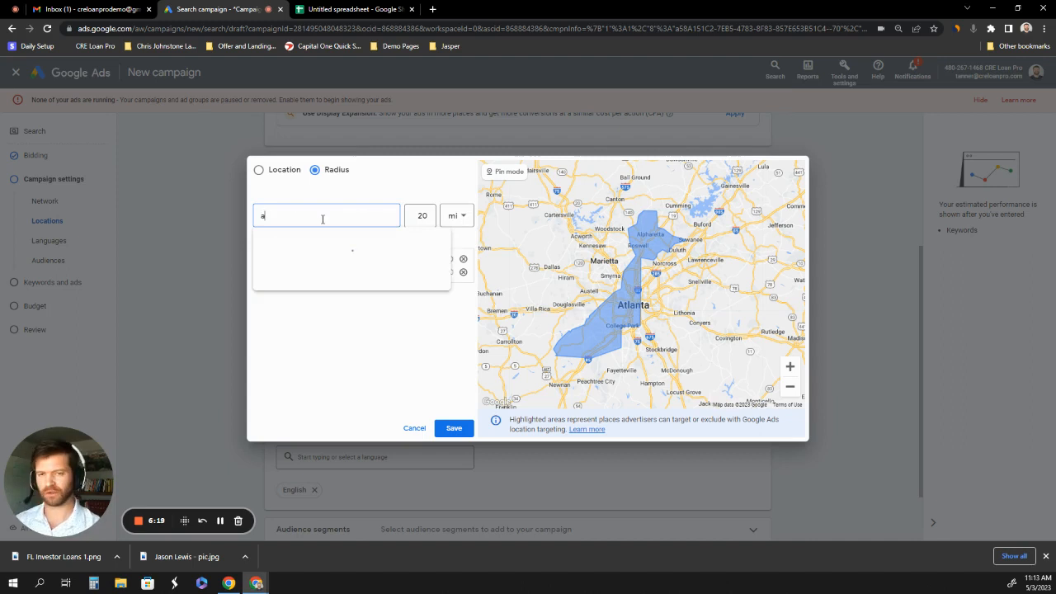
type("tla")
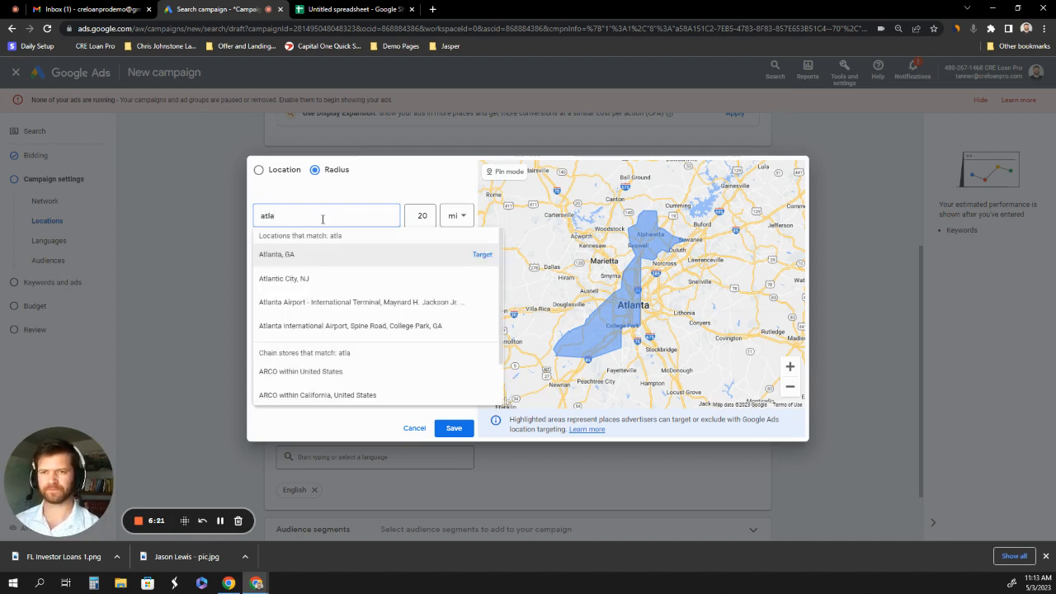
type("nta")
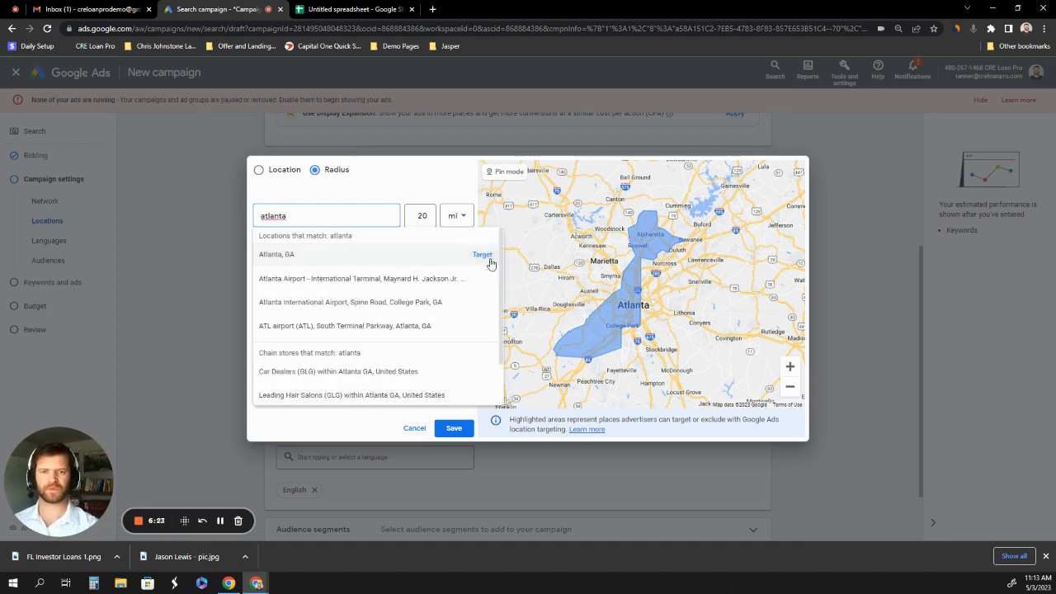
left_click(483, 256)
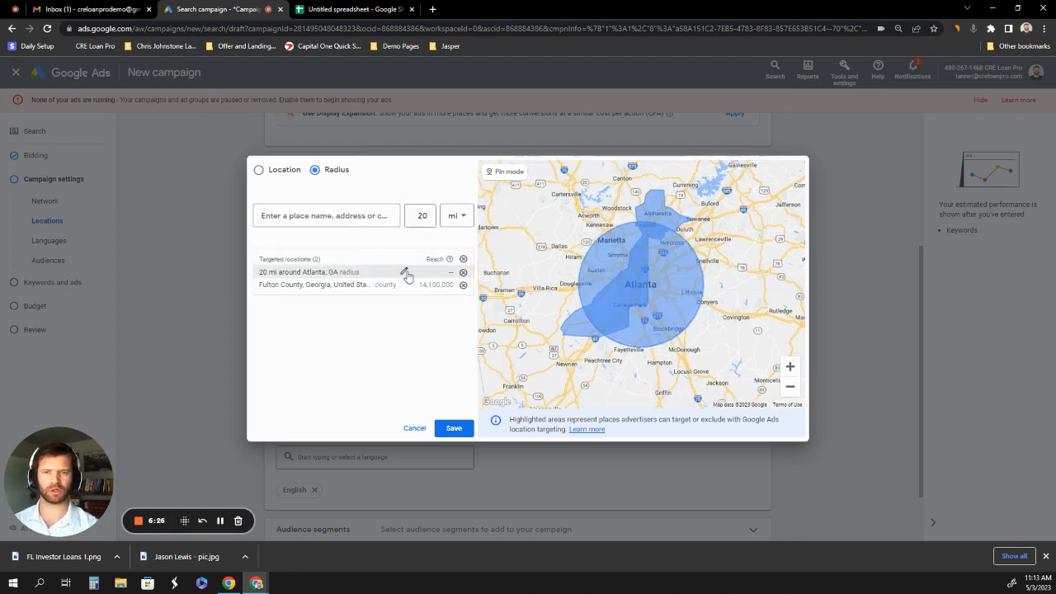
left_click(463, 285)
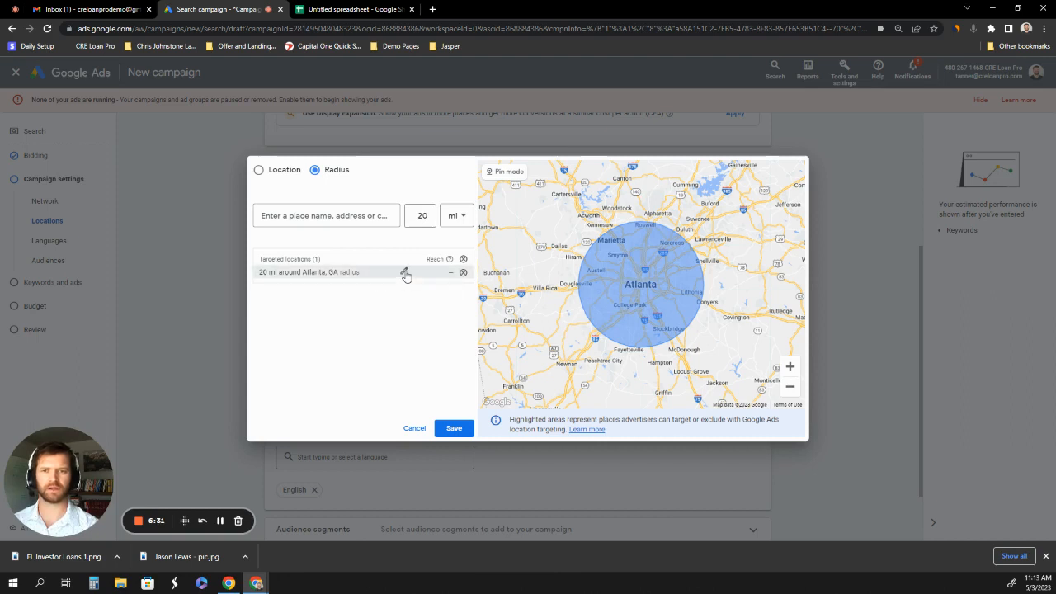
Step: Set the Atlanta target radius to 30 mi and save the location targeting
left_click(404, 274)
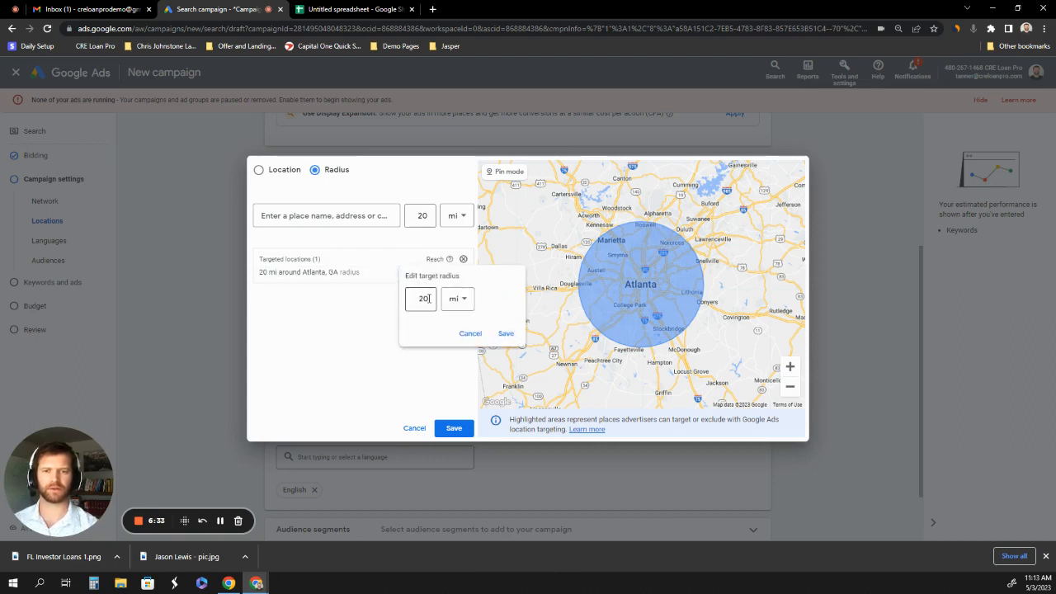
left_click_drag(430, 300, 414, 299)
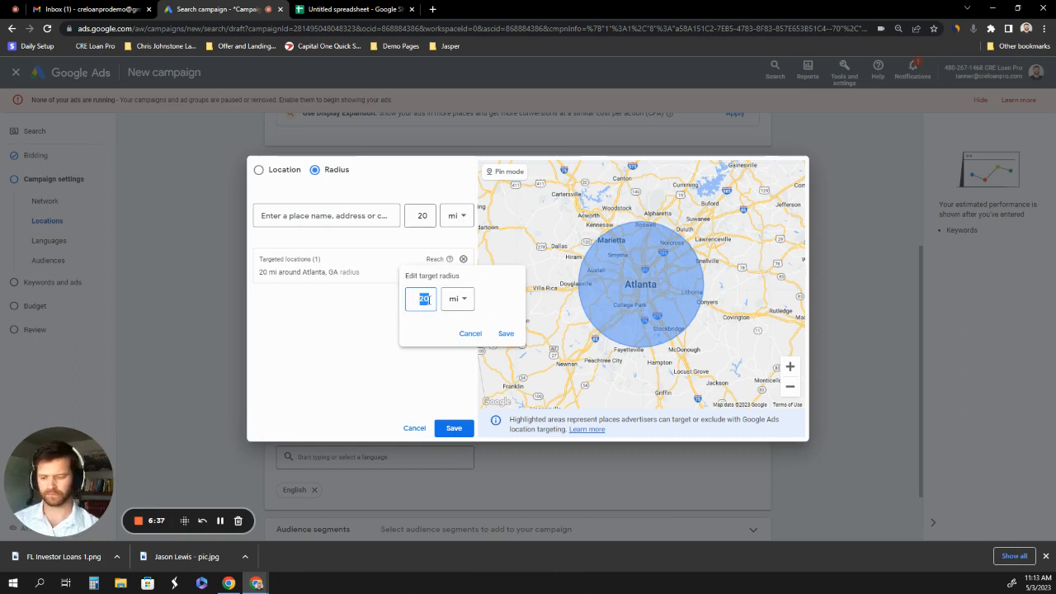
type("30")
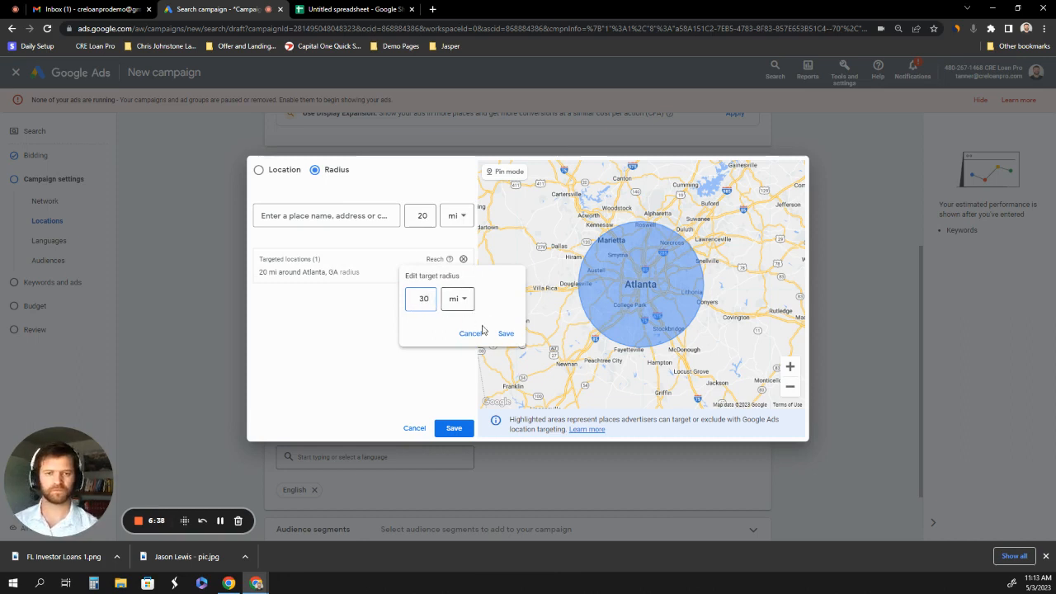
left_click(506, 335)
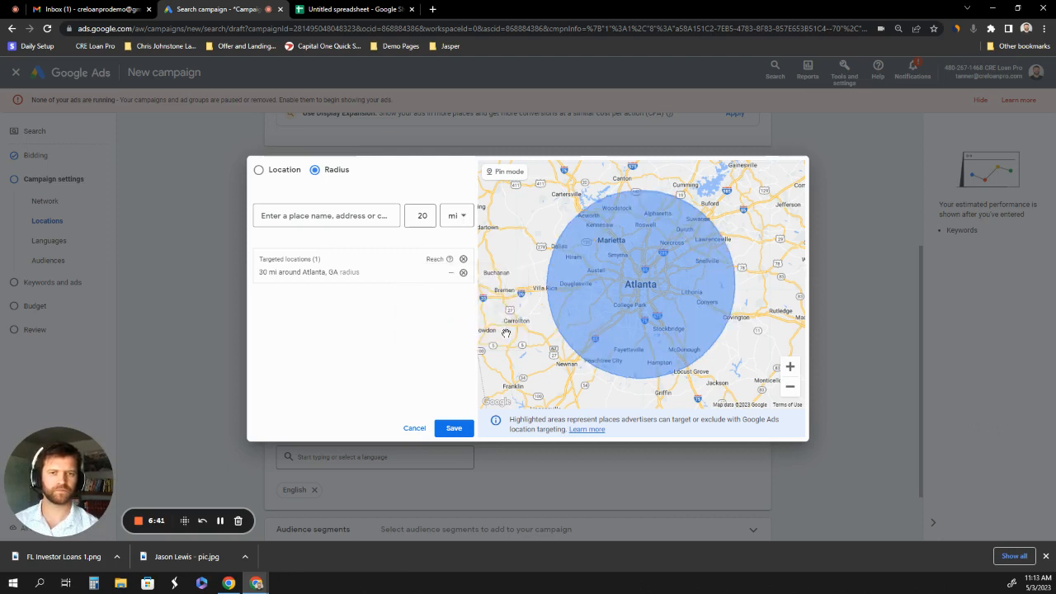
left_click(453, 430)
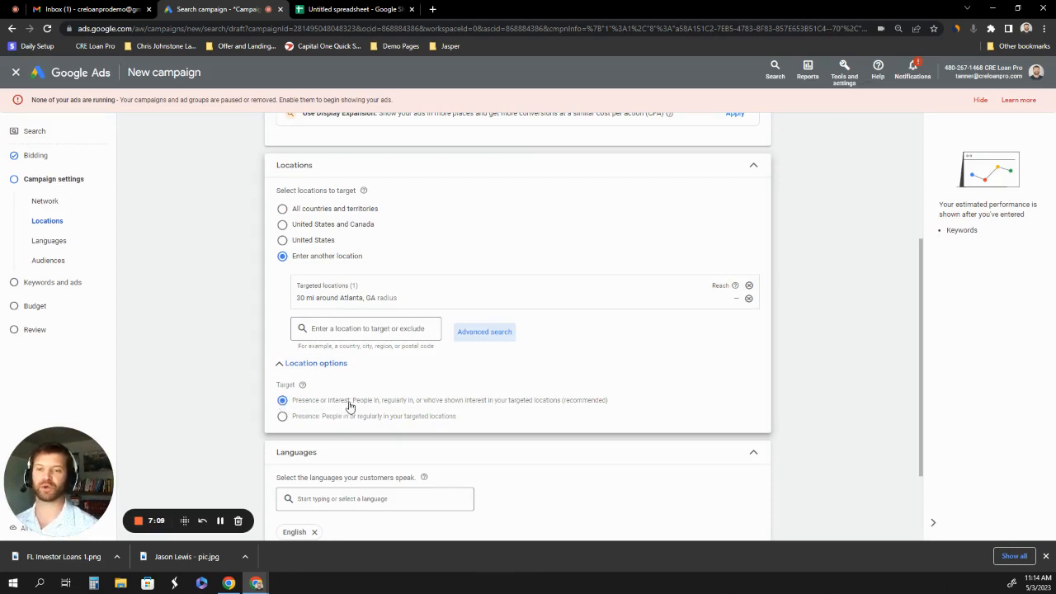
Step: Limit the location targeting to presence, people in or regularly in the targeted locations, and continue to keywords and ads
left_click(283, 416)
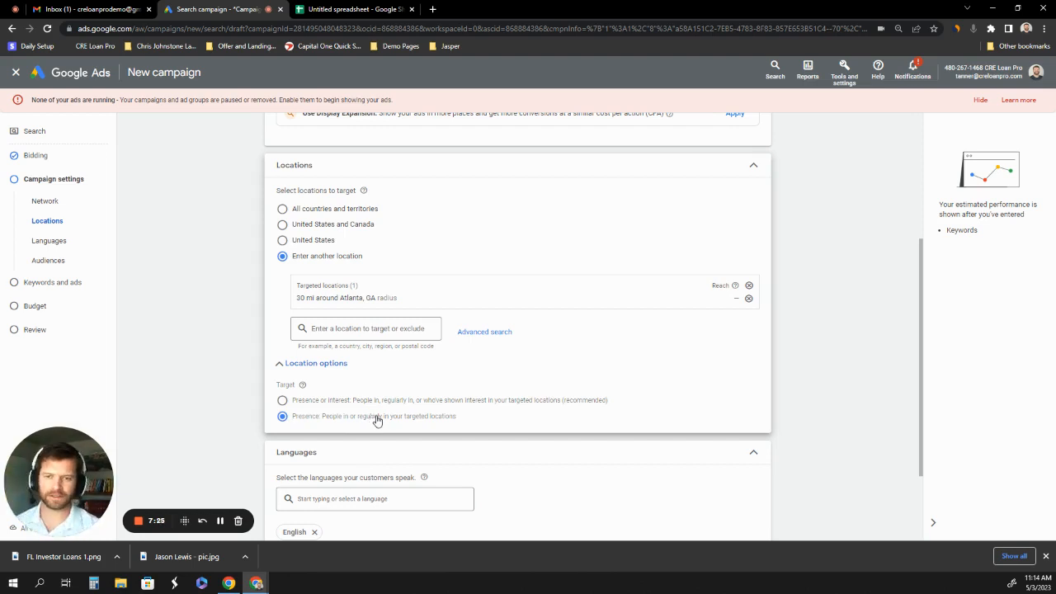
scroll(369, 396, "down", 2)
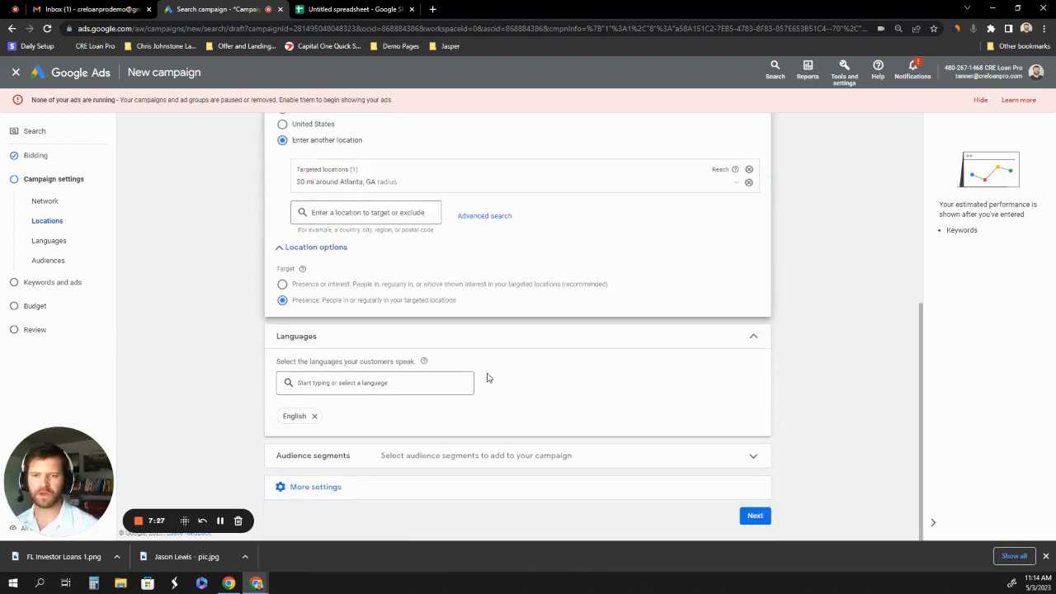
left_click(755, 517)
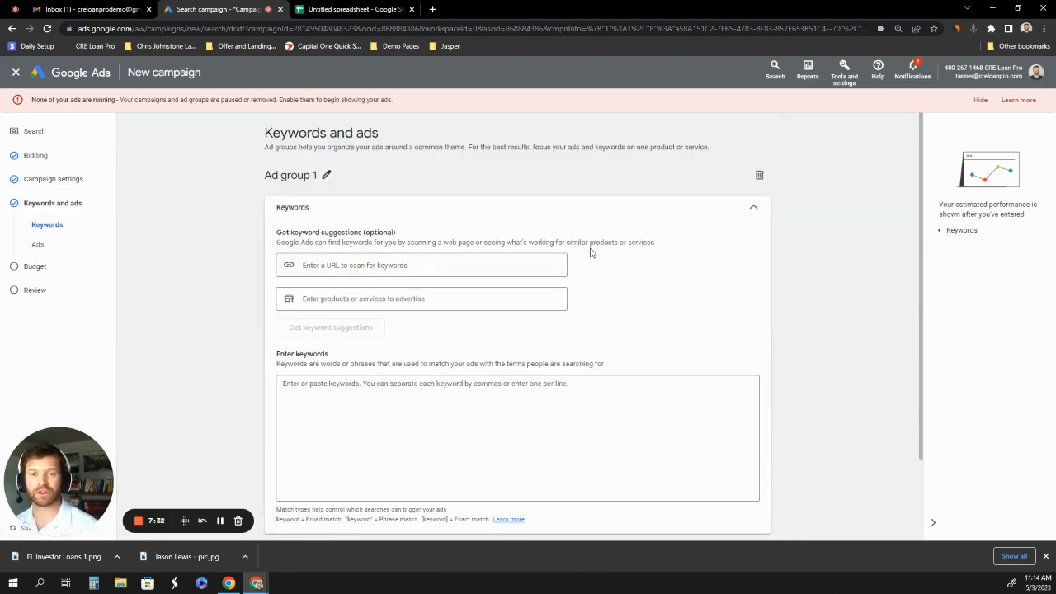
Step: Rename the ad group as "USDA Qualification"
scroll(582, 262, "down", 1)
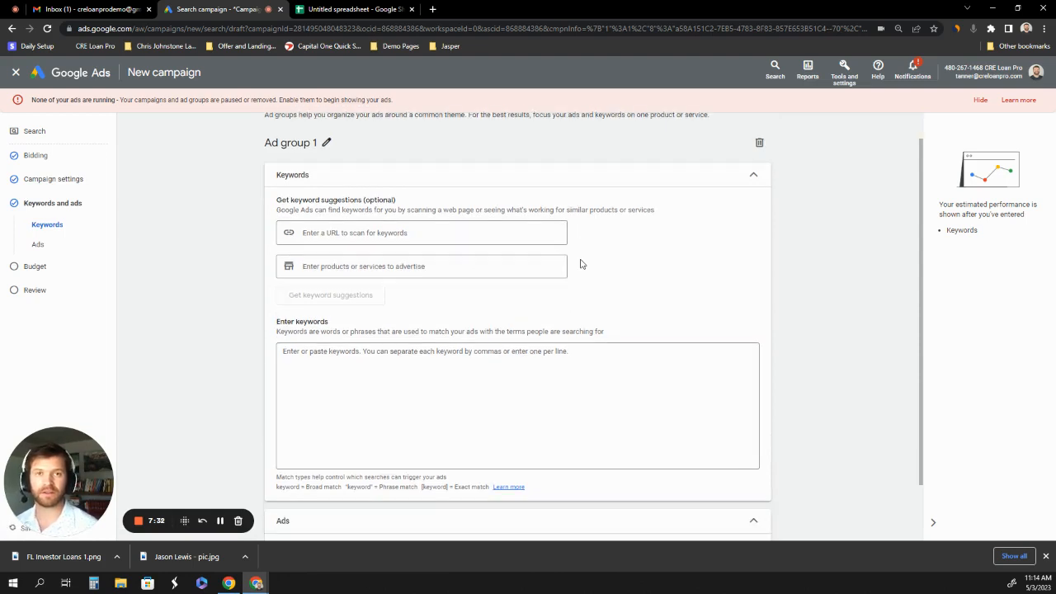
left_click(326, 142)
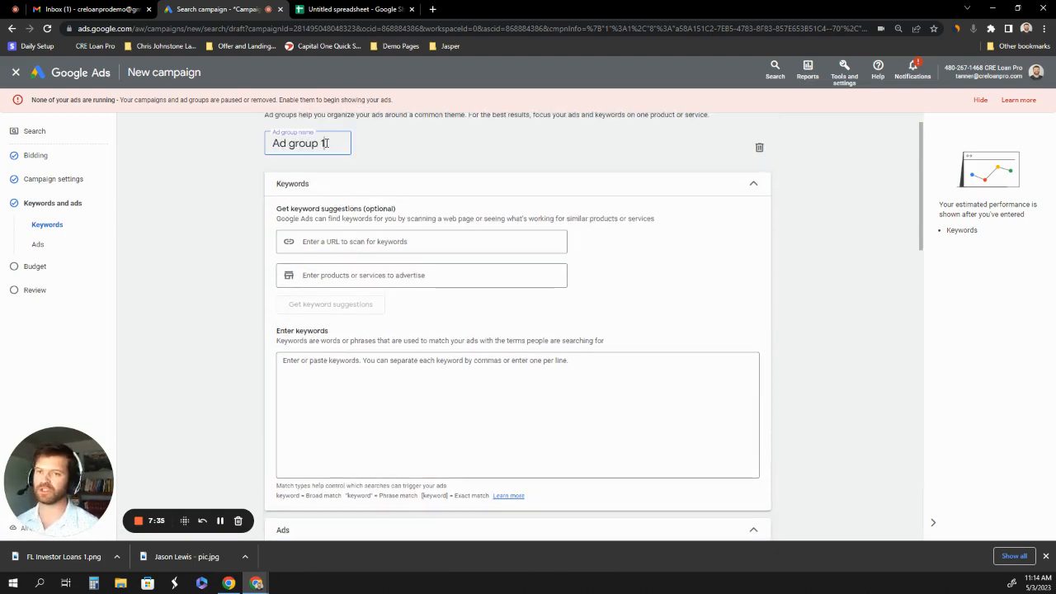
left_click_drag(326, 143, 272, 149)
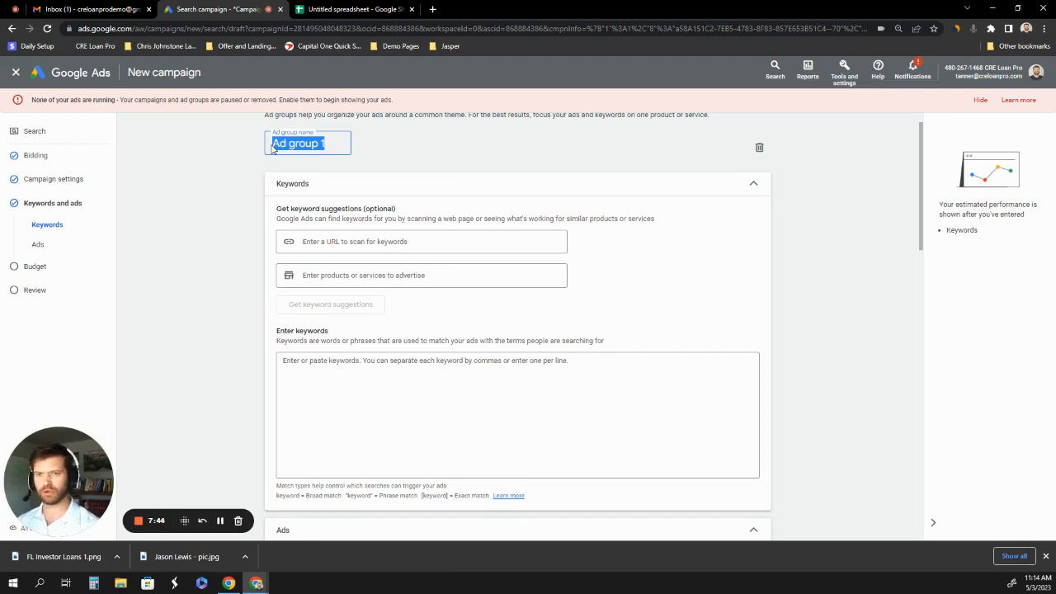
type("USDA")
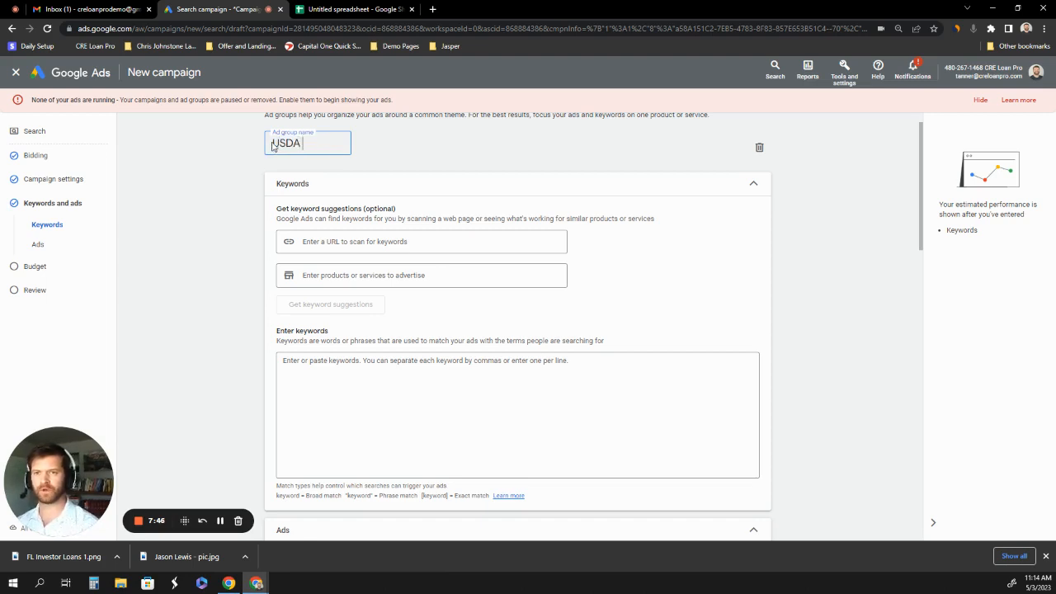
type(" Qua")
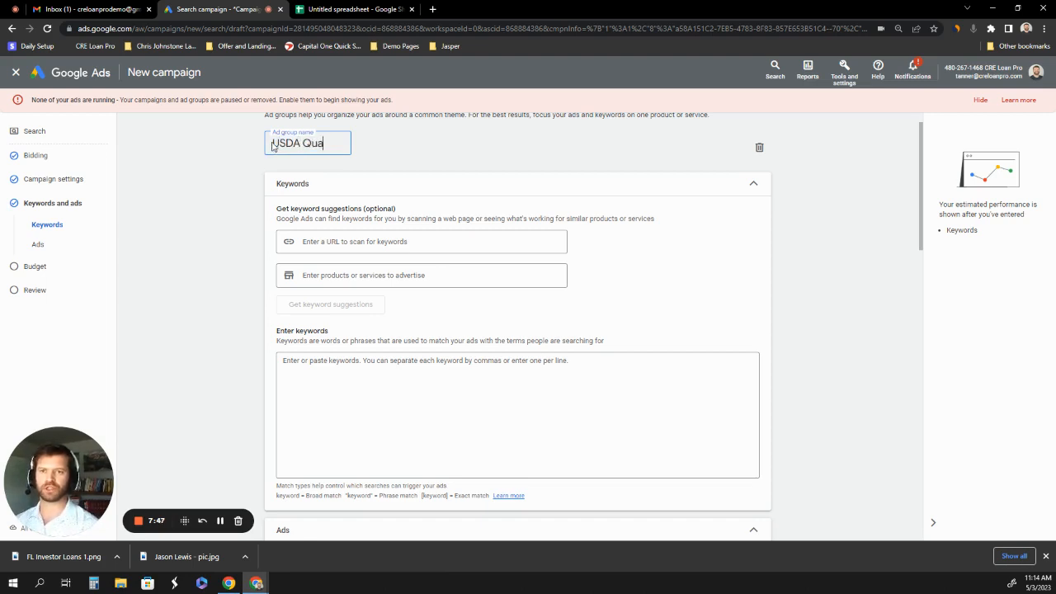
type("lifi")
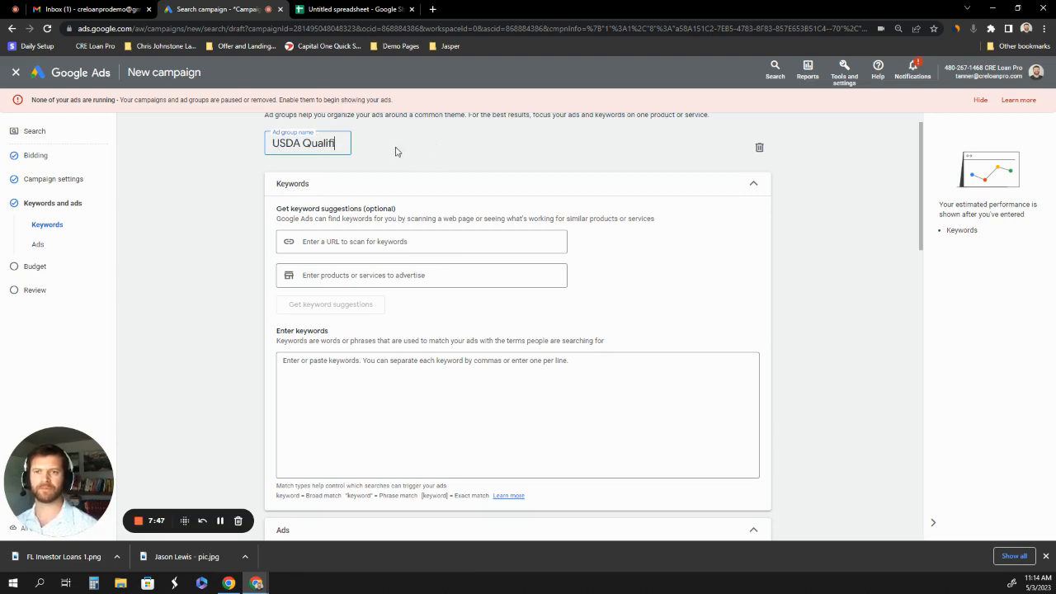
type("cation")
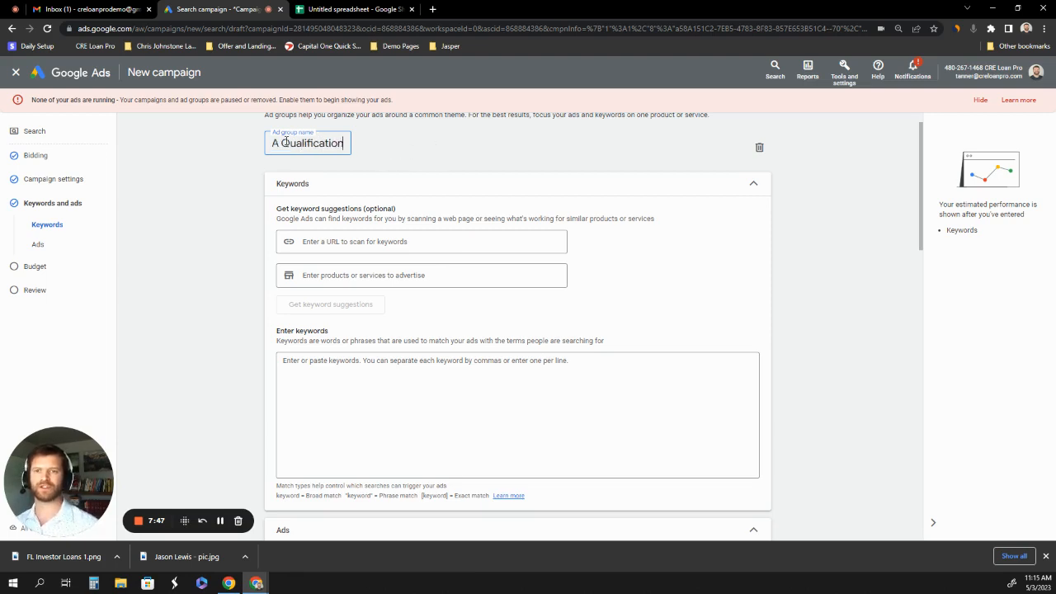
left_click(392, 145)
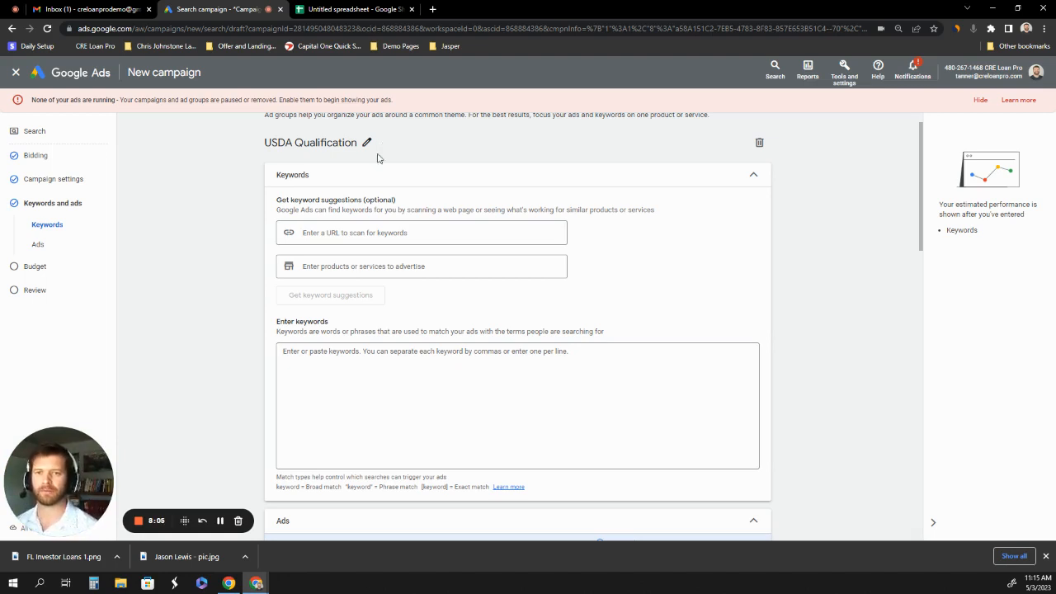
Step: Enter the broad-match keyword usda and the phrase-match keywords "usda loan" and "usda home loan", one per line
left_click(339, 351)
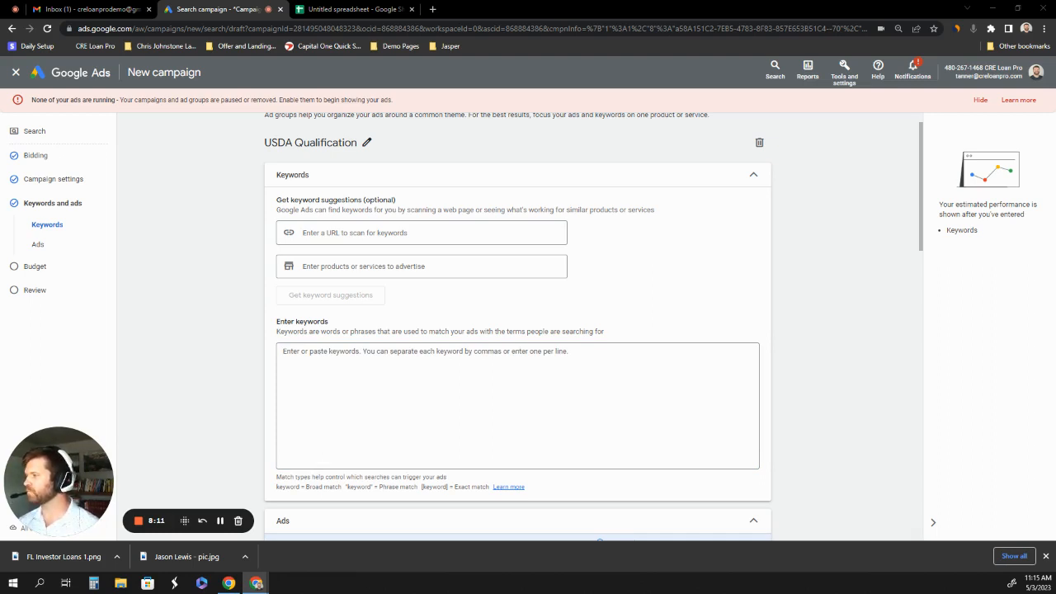
left_click(340, 354)
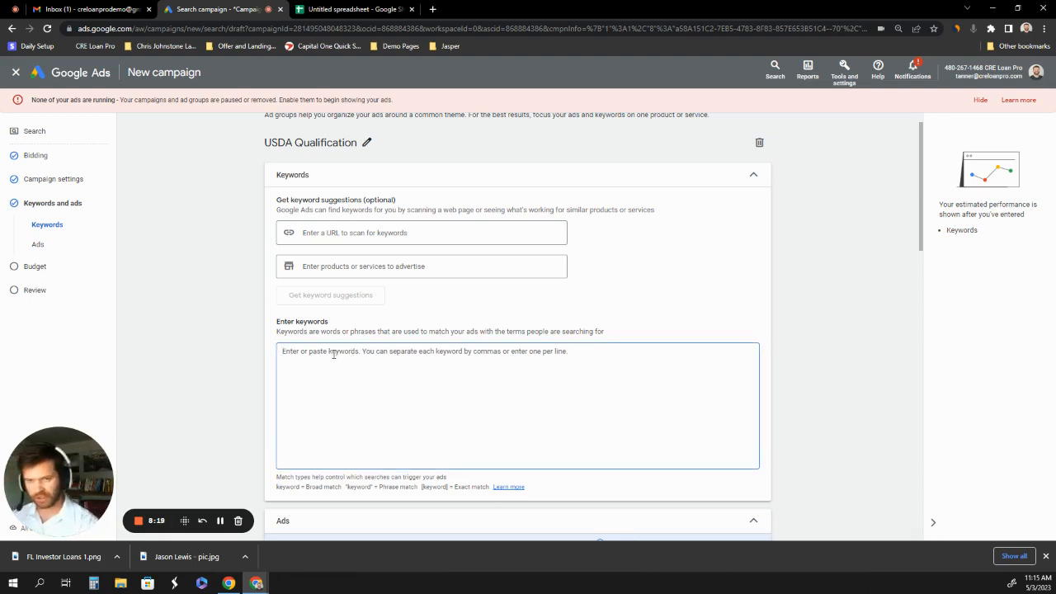
type("usda")
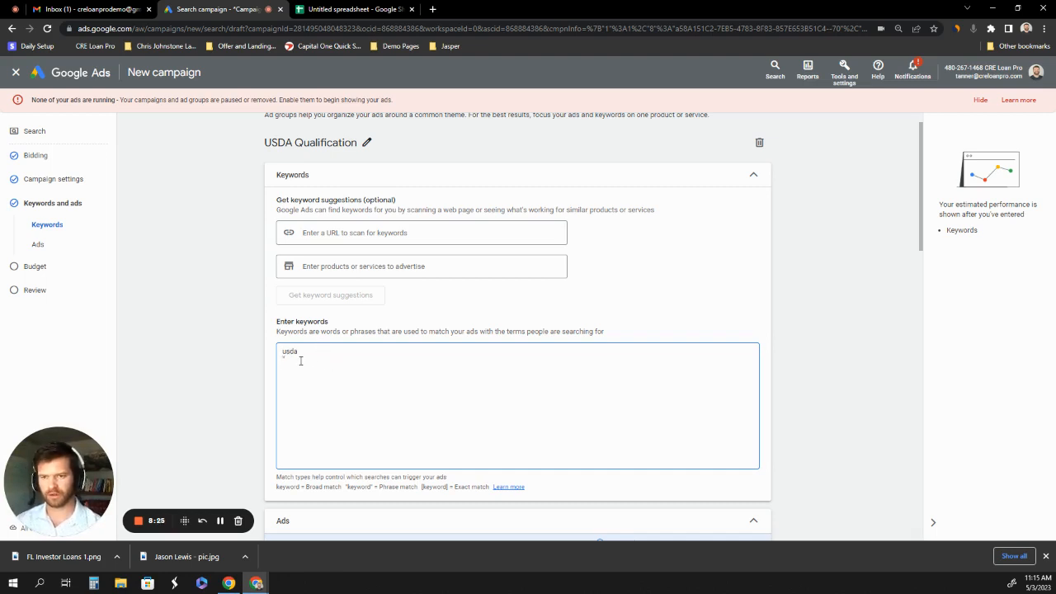
type("\"usda")
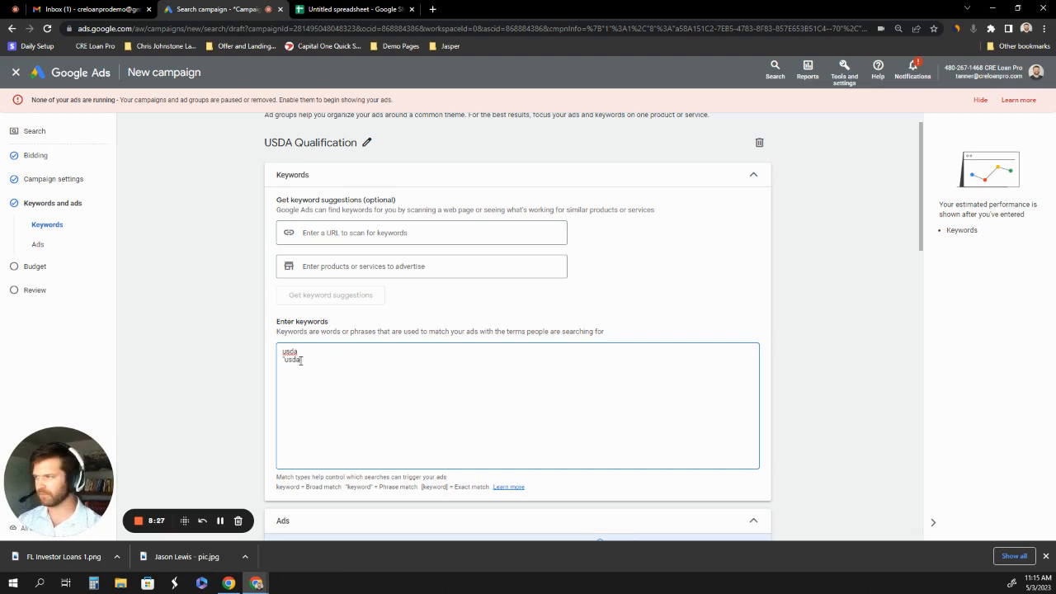
type(" dan")
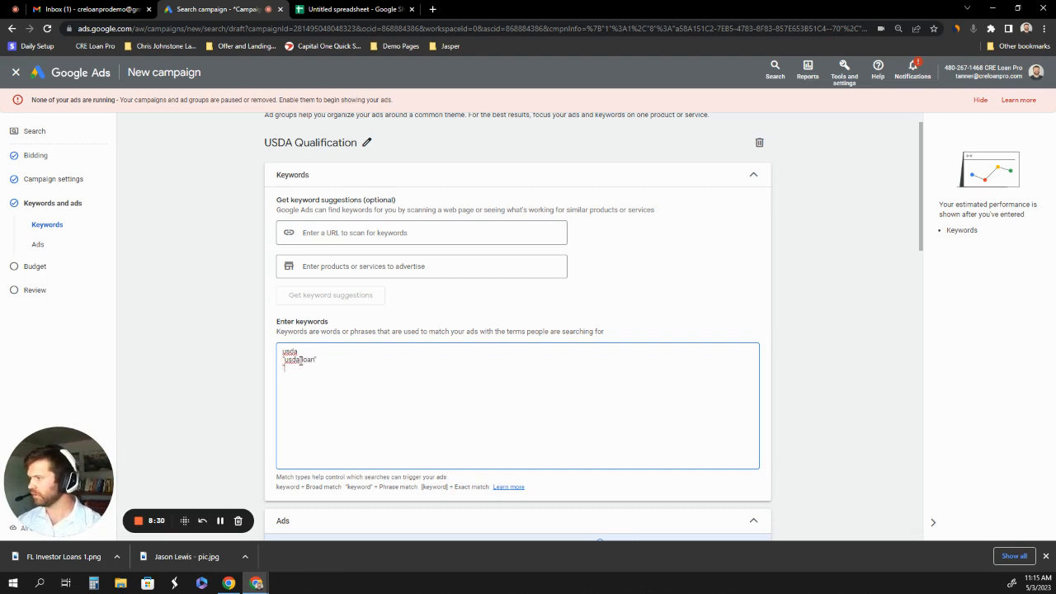
type("\"")
key("Return")
type("\"usda hom")
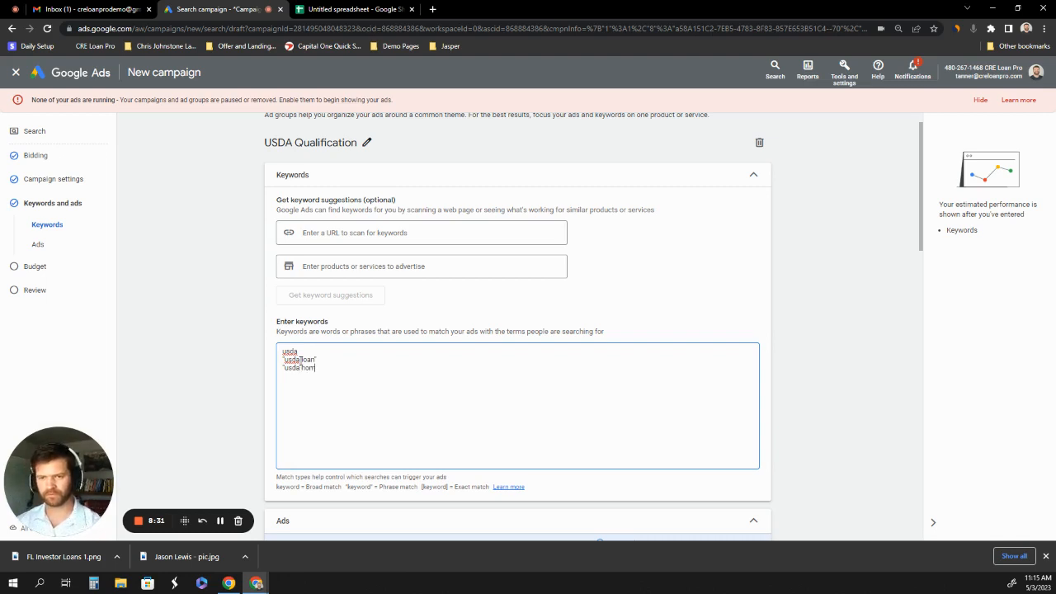
type("e loan\"")
key("Return")
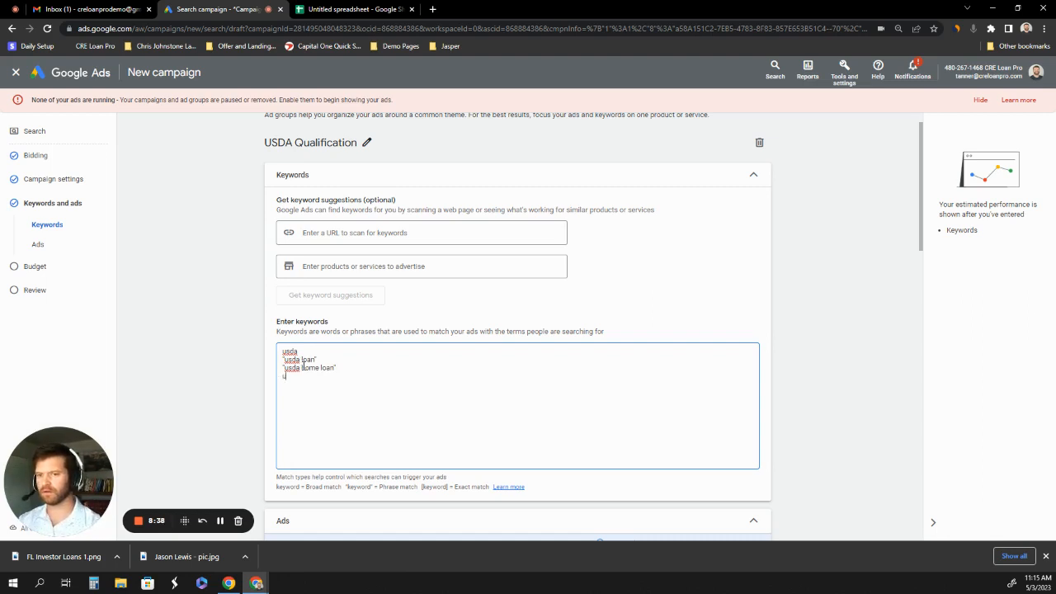
Step: Add the broad-match keywords usda eligibility, usda house and usda qualification, one per line
type("usda")
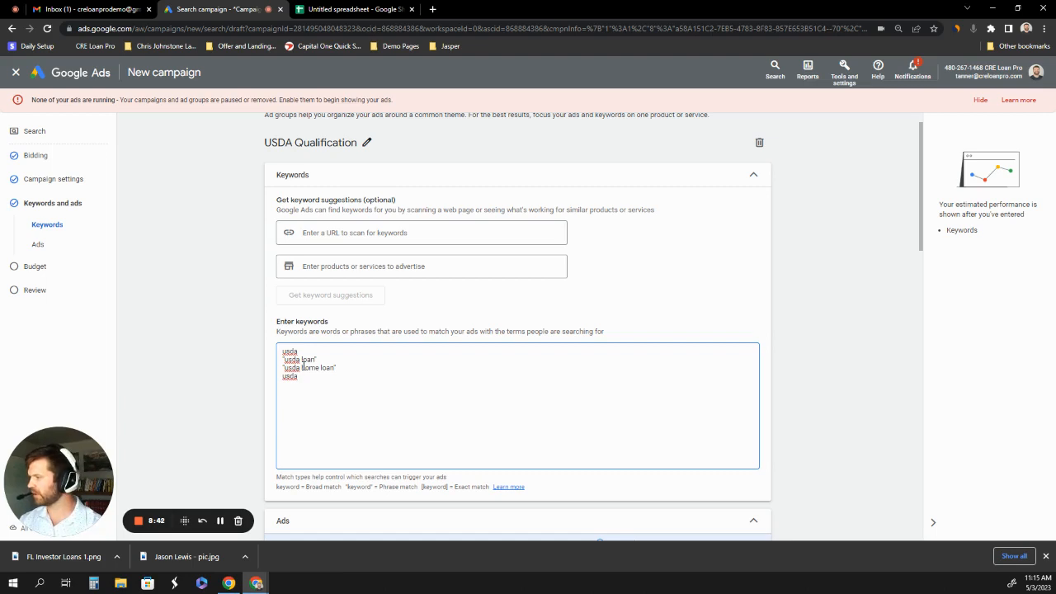
type(" eligibil")
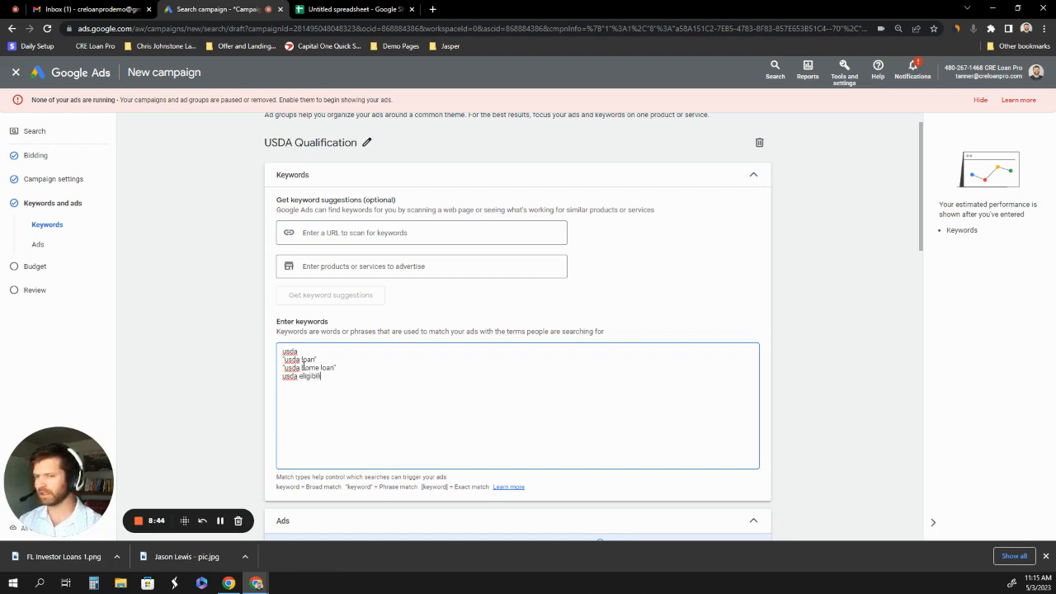
type("ity")
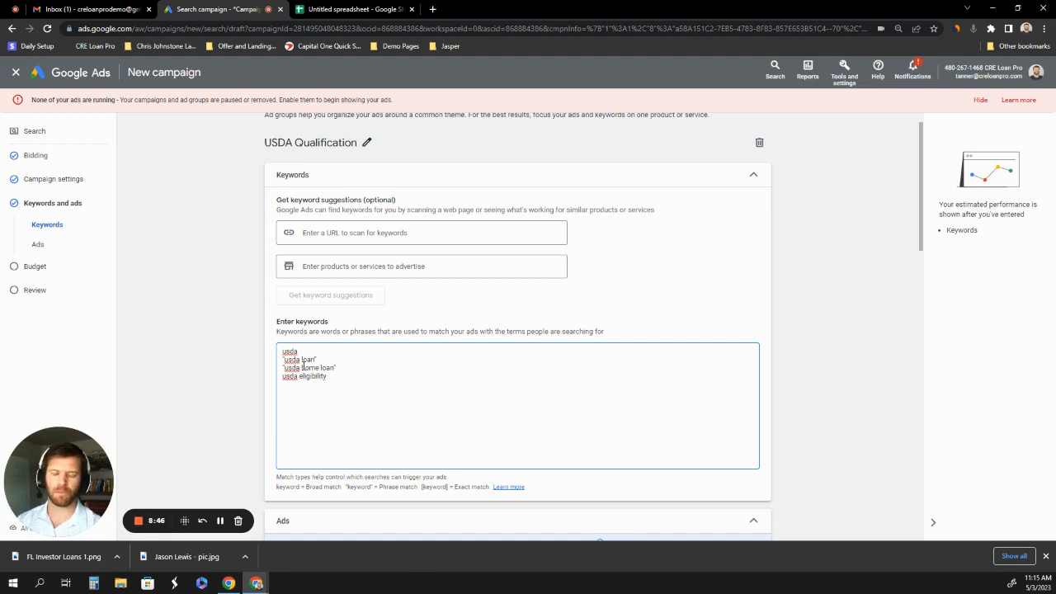
key("Return")
type("usda house ")
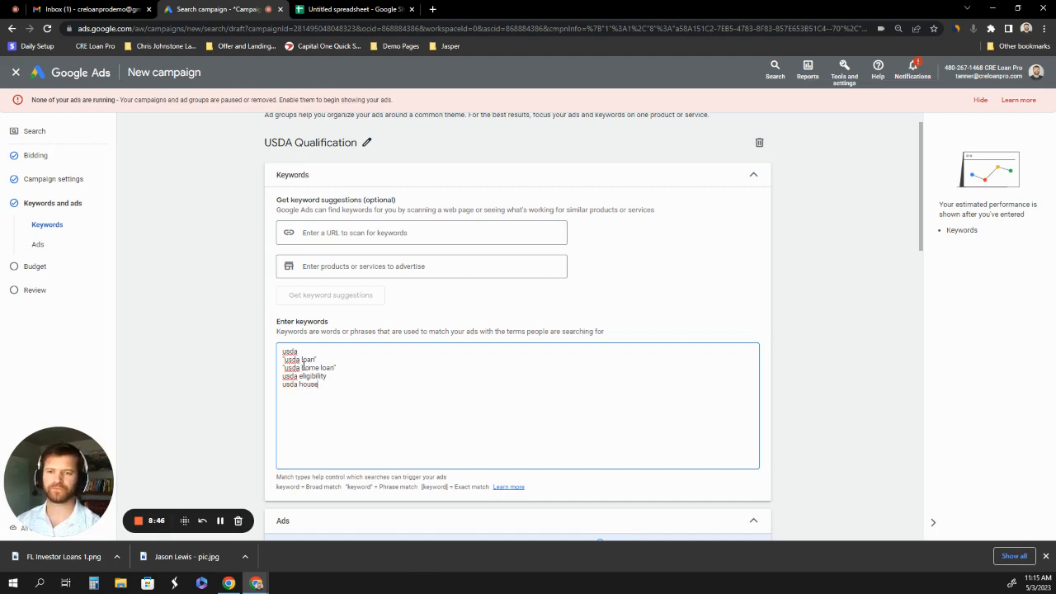
type("u")
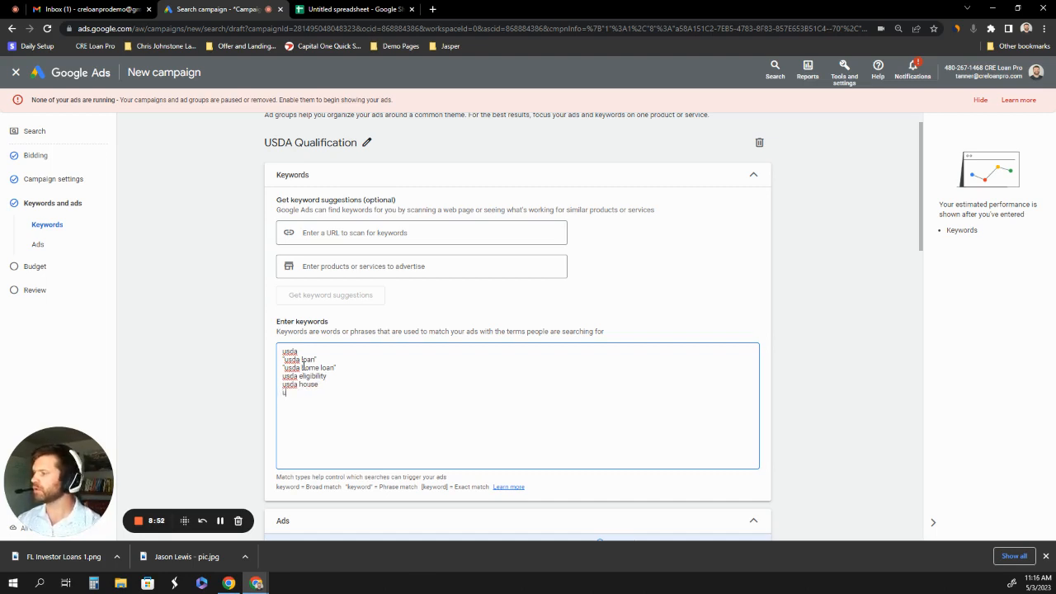
type("sda")
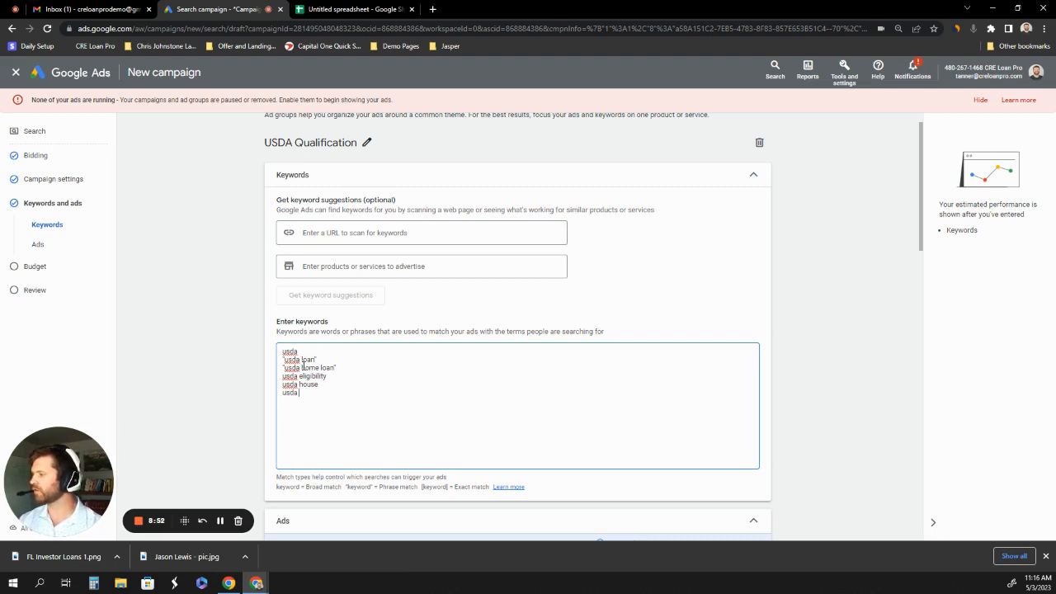
type(" quali")
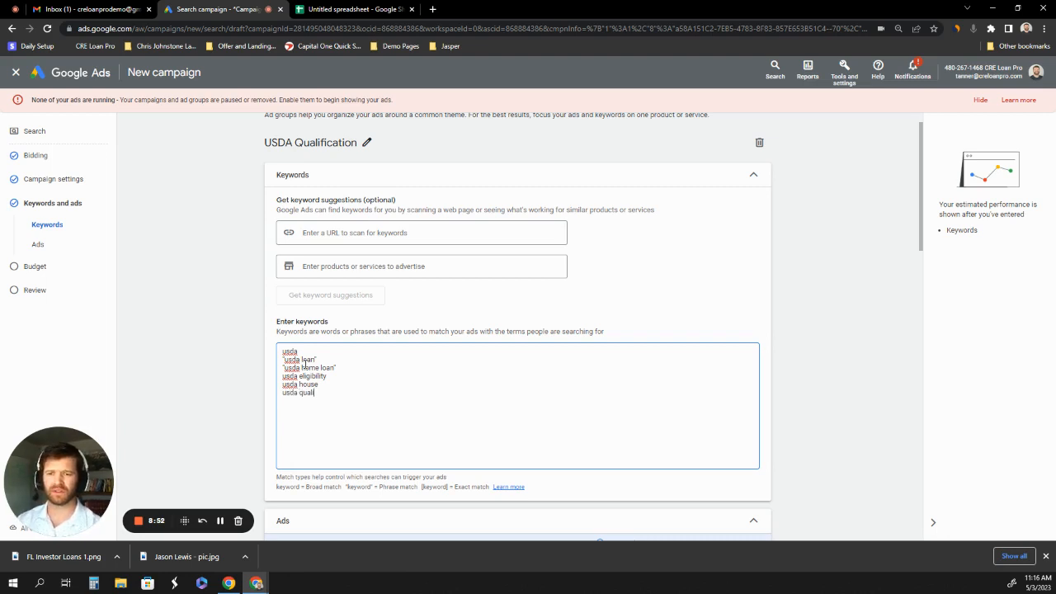
type("fication")
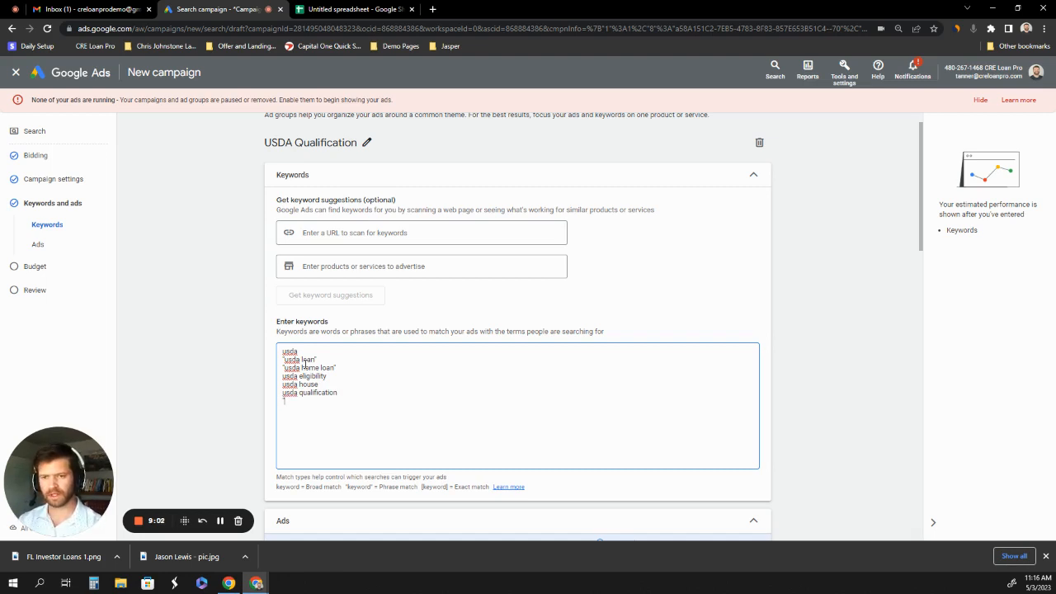
Step: Add the phrase-match keywords "usda mortgage", "usda qualify" and "usda lender" on separate lines below the existing keywords
type("\"usda md")
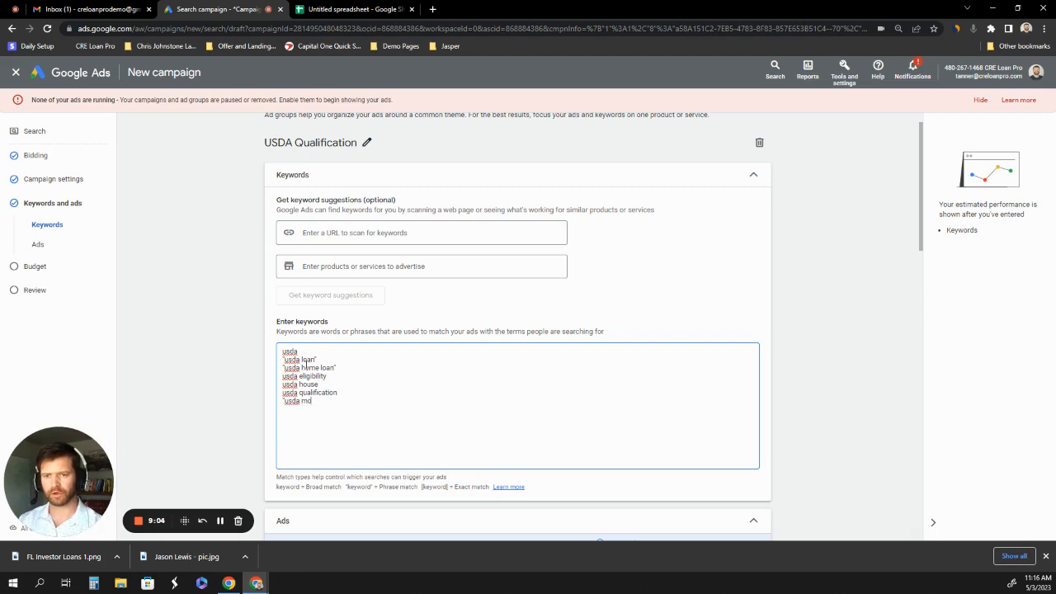
type("rtgage")
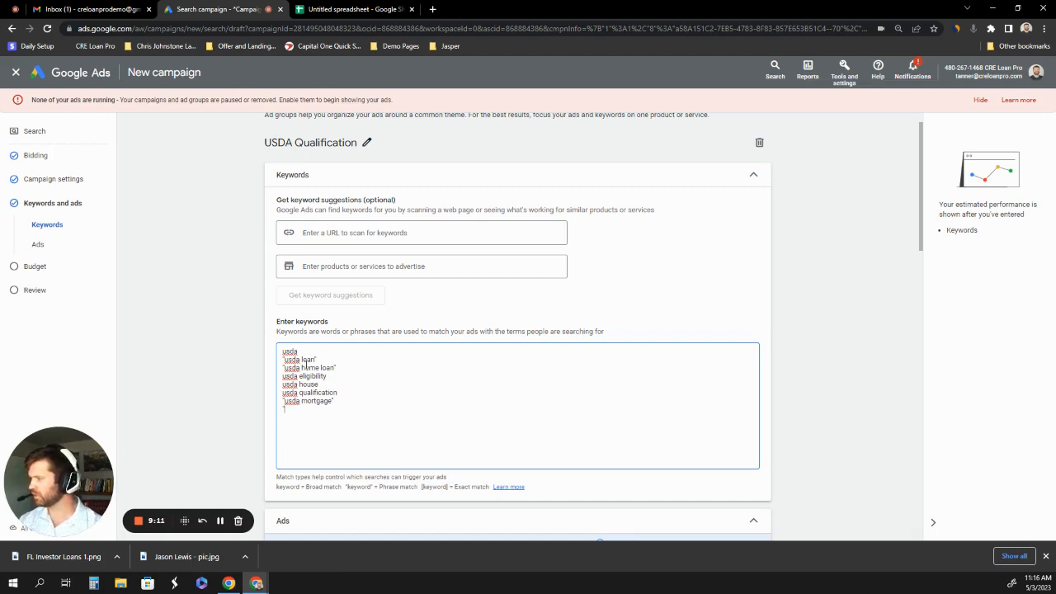
type("\"usda qualify")
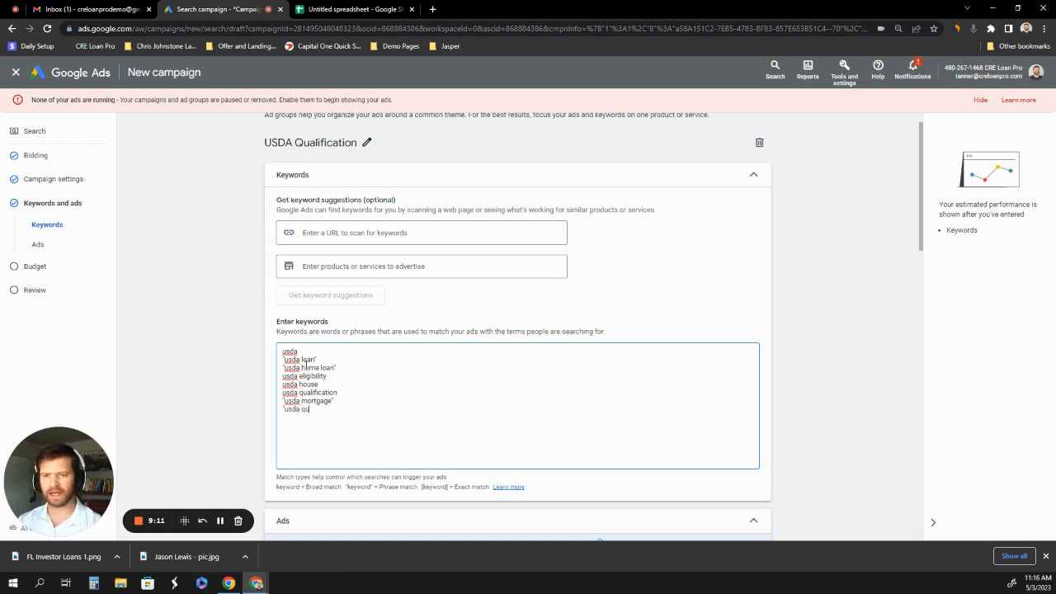
type("\" ")
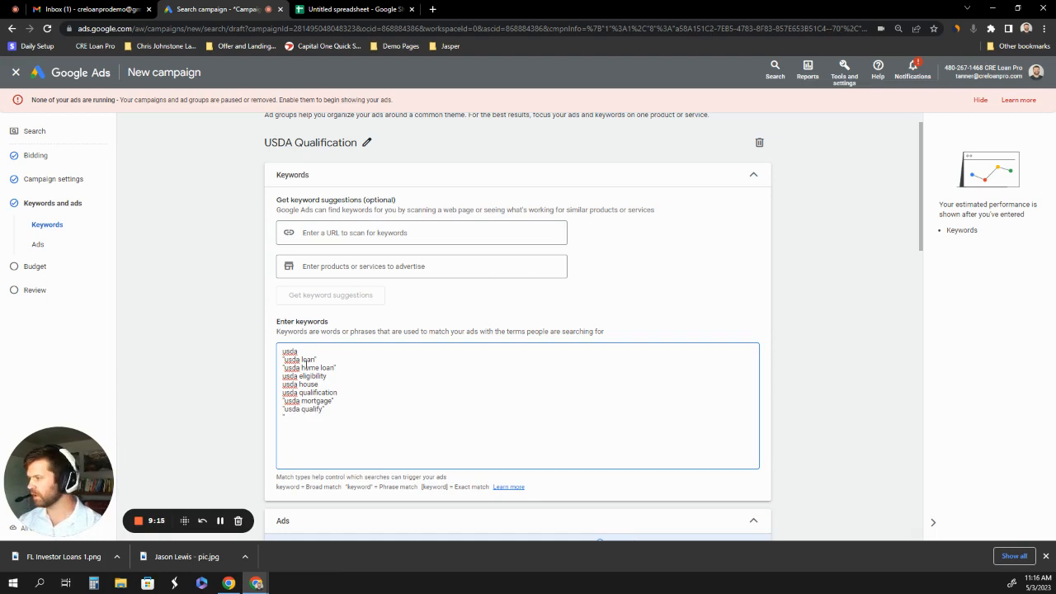
type("\"usda l")
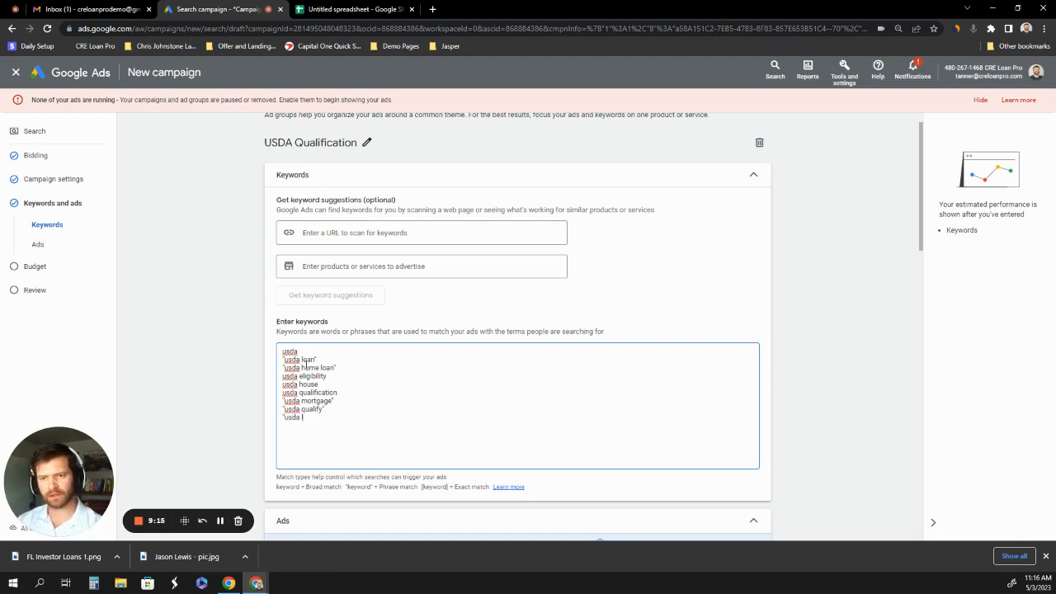
type("ender")
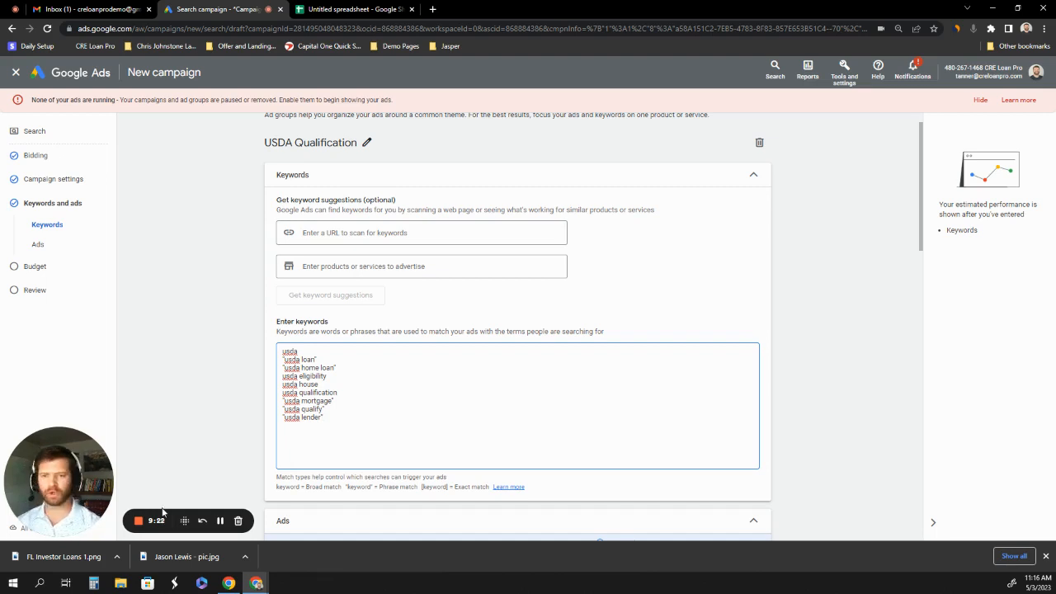
type("\"")
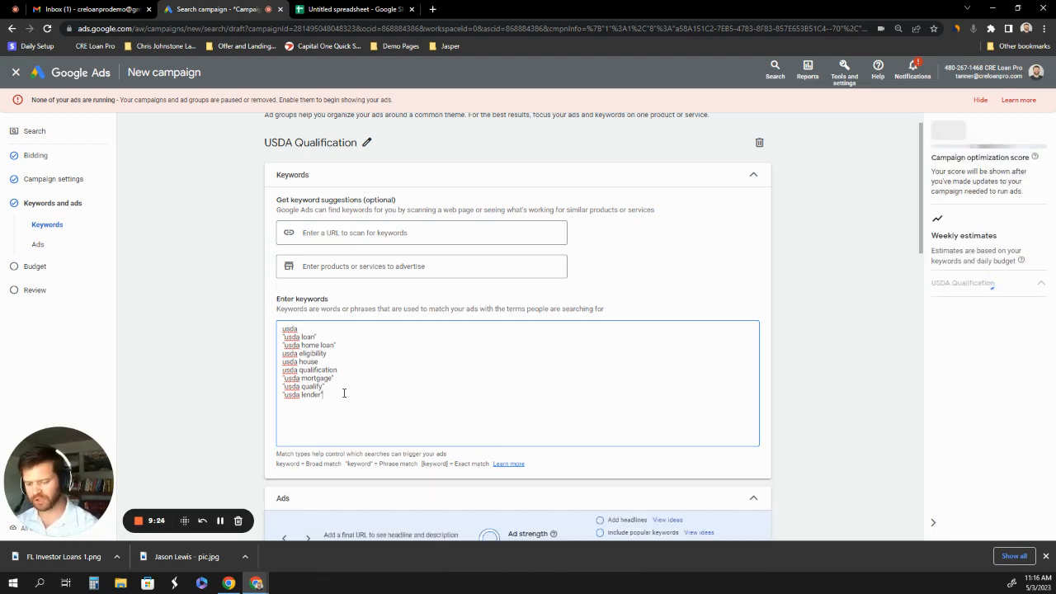
Step: Add the phrase-match keyword "usda georgia" on its own line at the end of the keyword list
key("Return")
type("\"u")
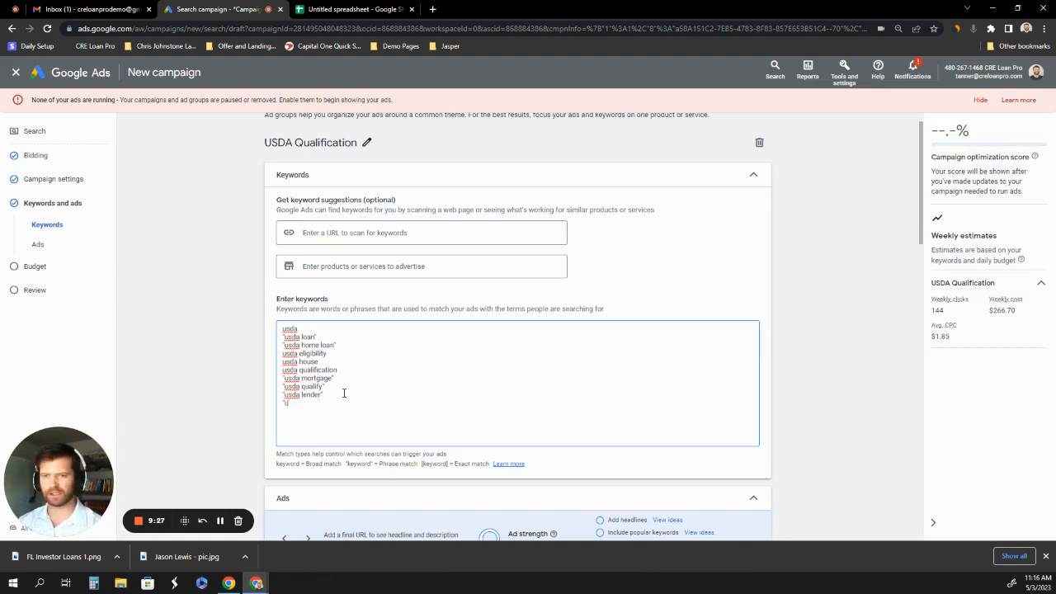
type("sda gee")
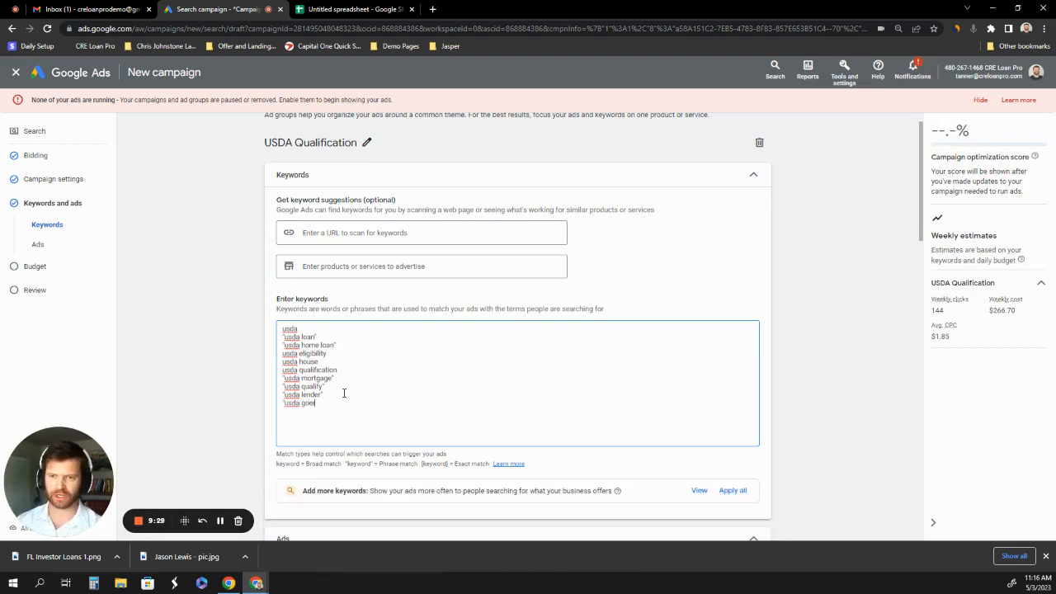
key("BackSpace")
type("orgia")
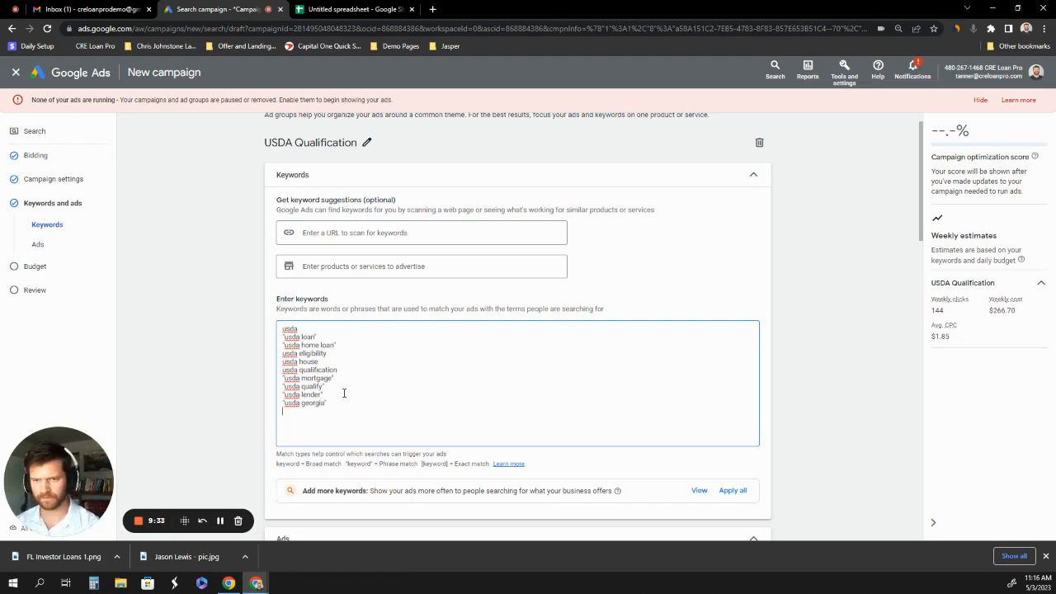
type("\"")
key("Return")
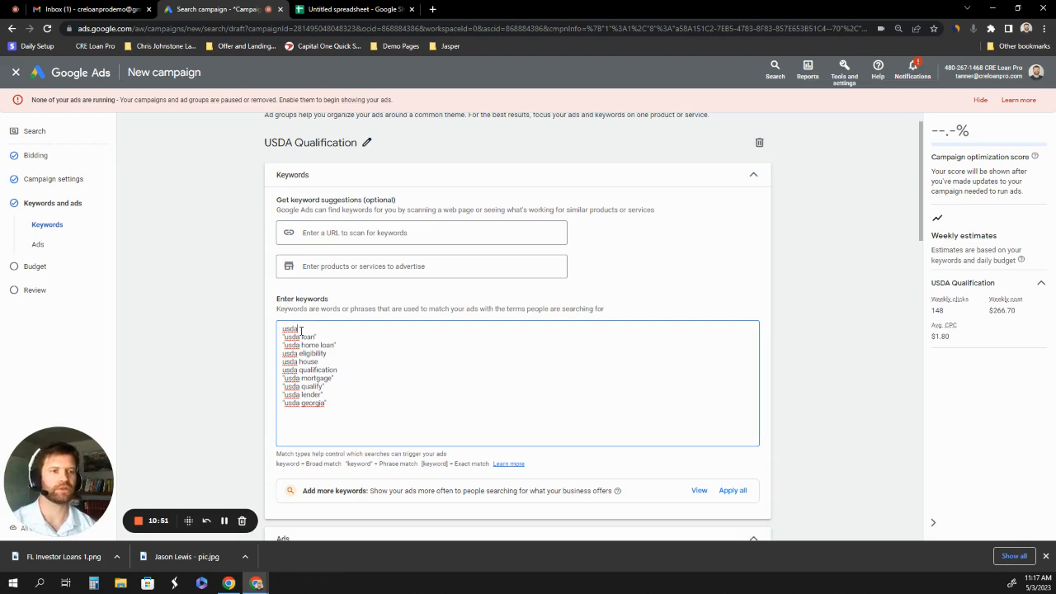
left_click(303, 331)
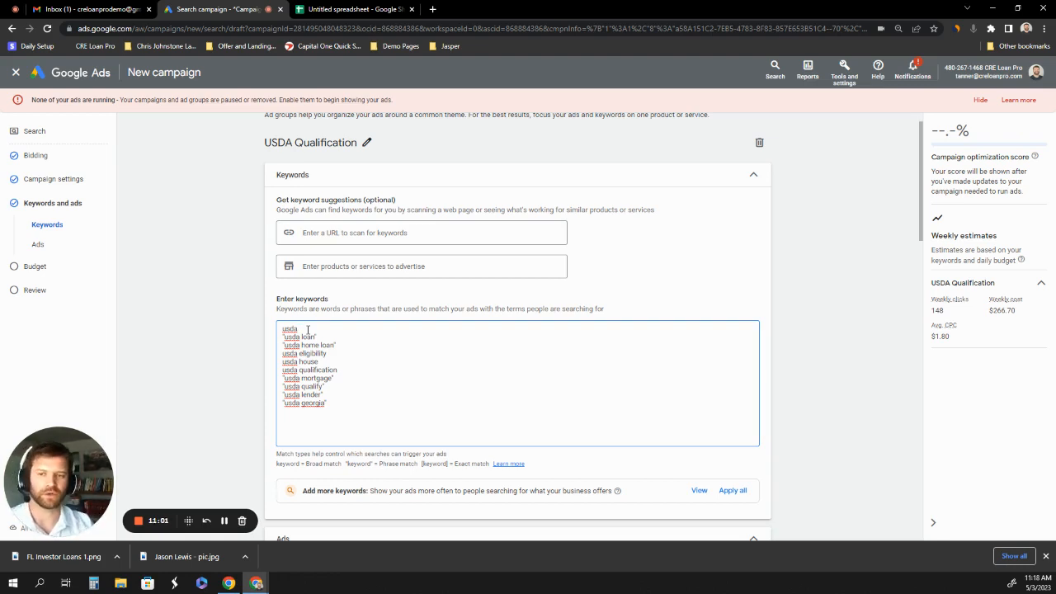
scroll(379, 347, "down", 2)
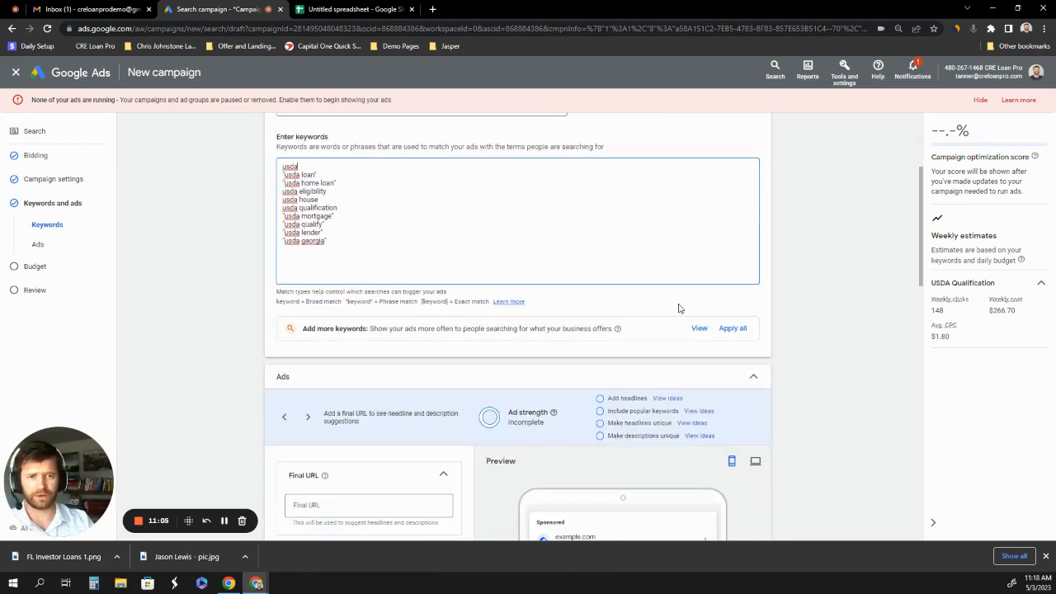
scroll(410, 324, "down", 3)
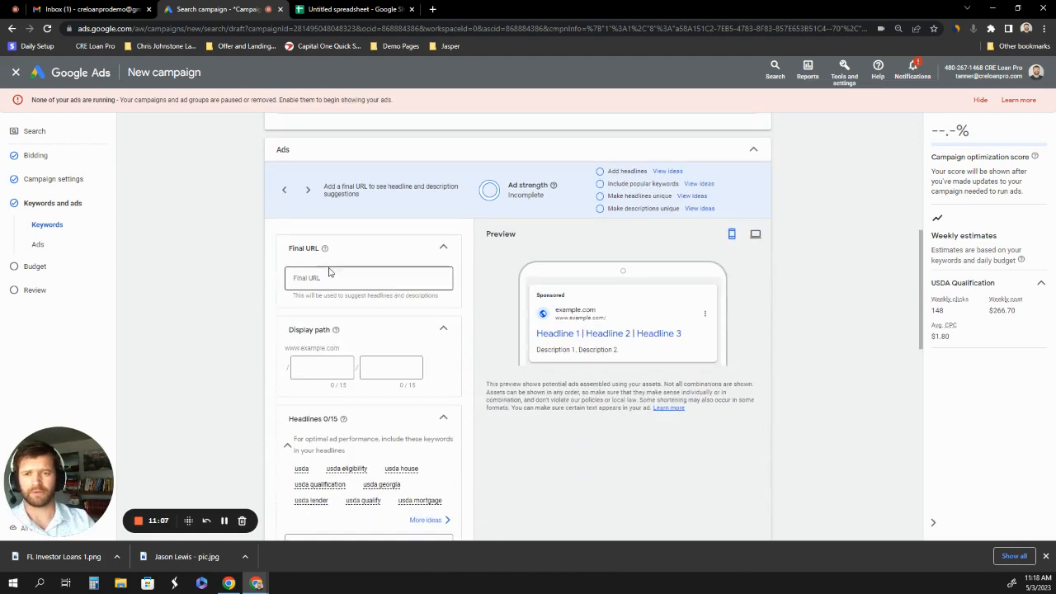
left_click(322, 277)
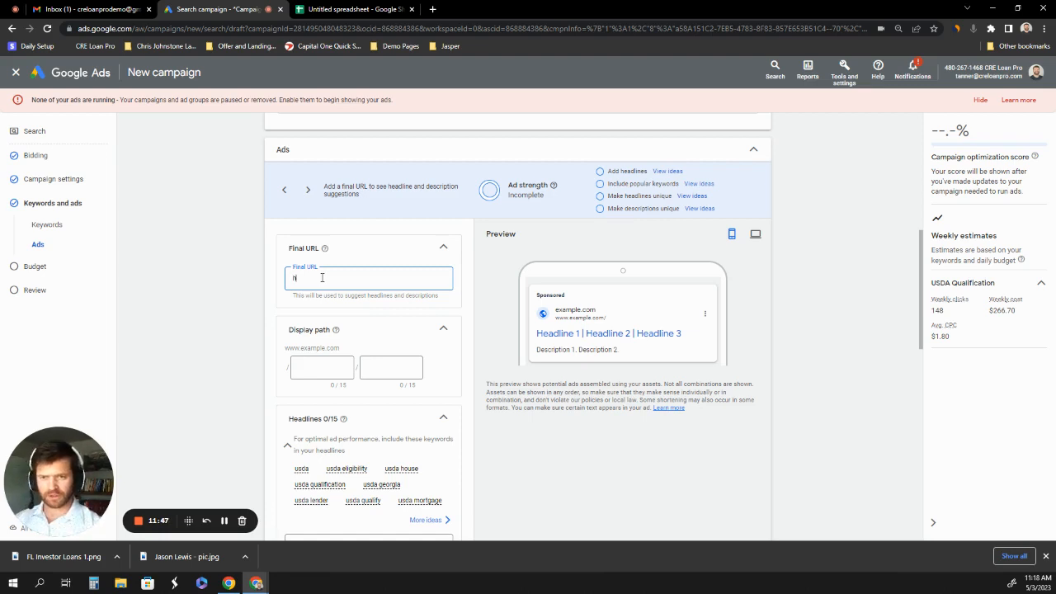
type("htt")
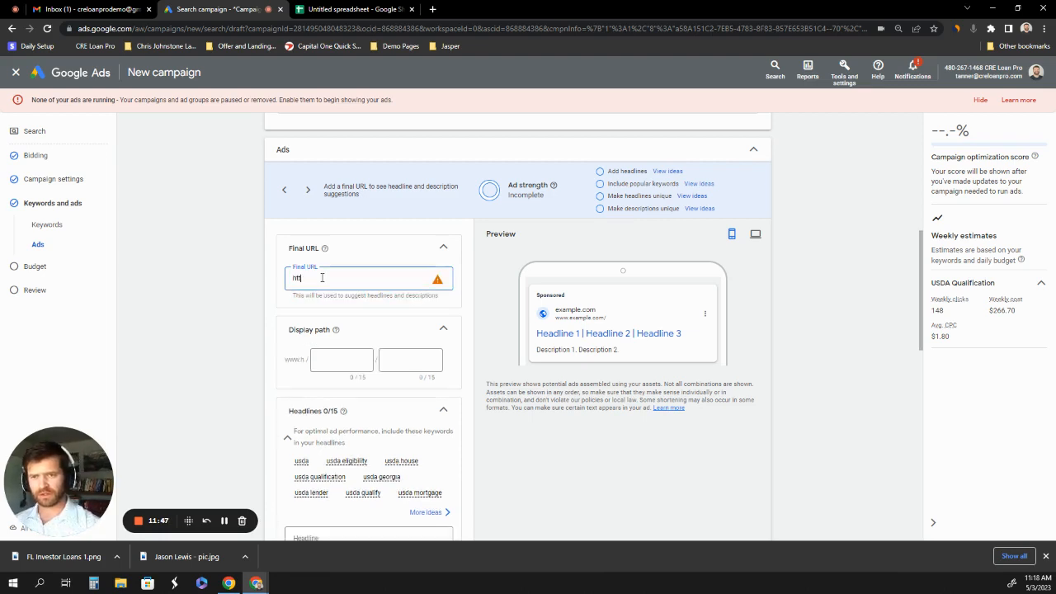
type("ps:/")
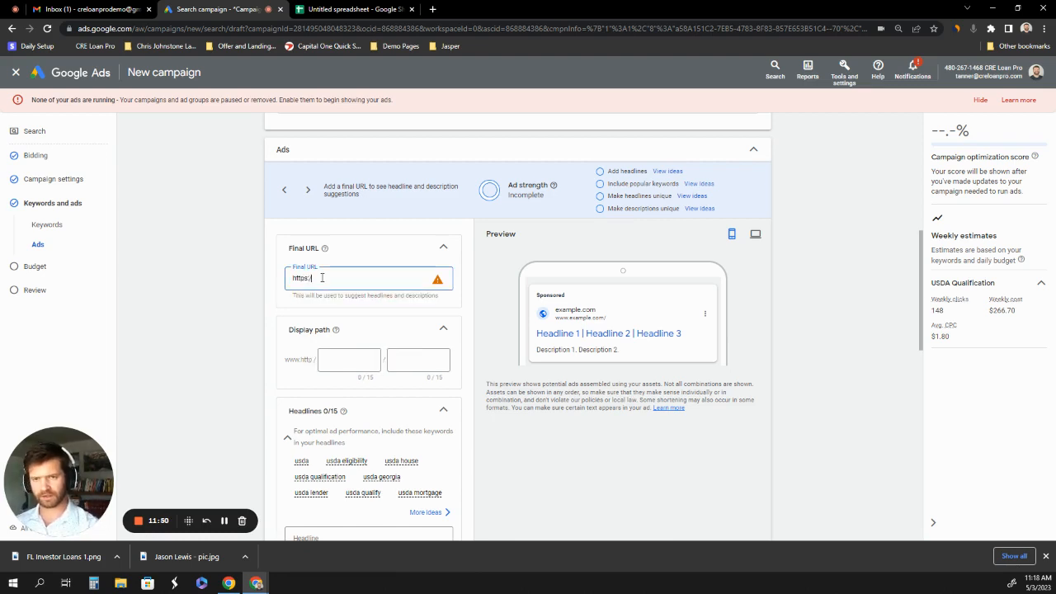
type("/www")
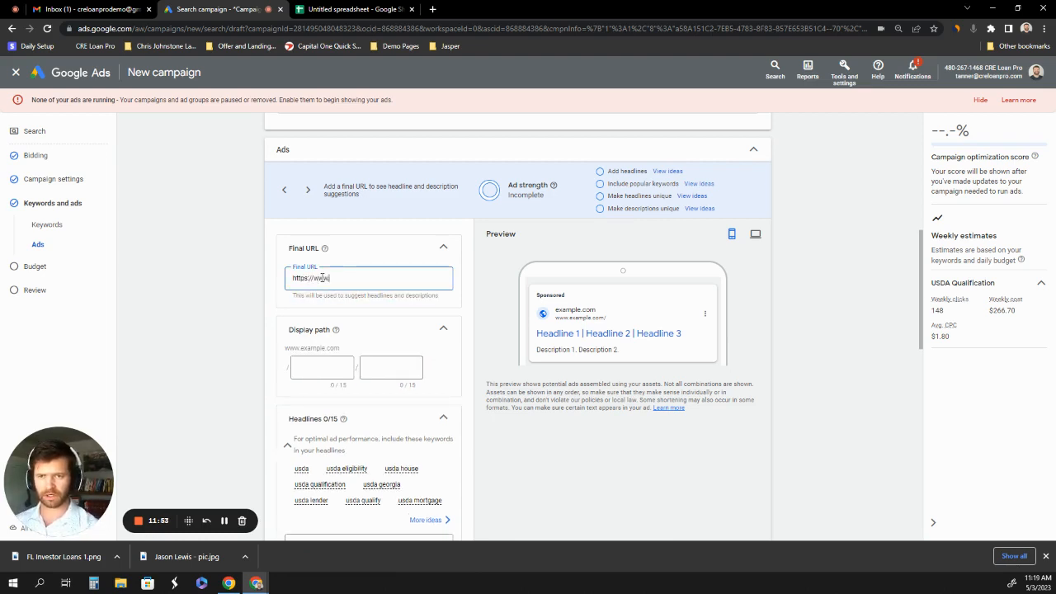
type(".changeme")
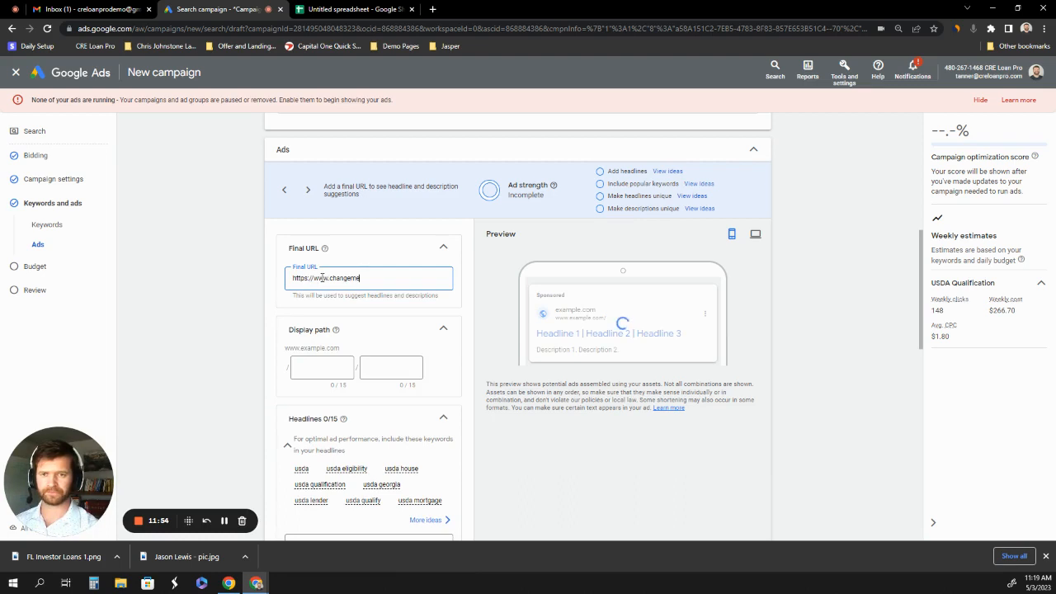
type("x.com")
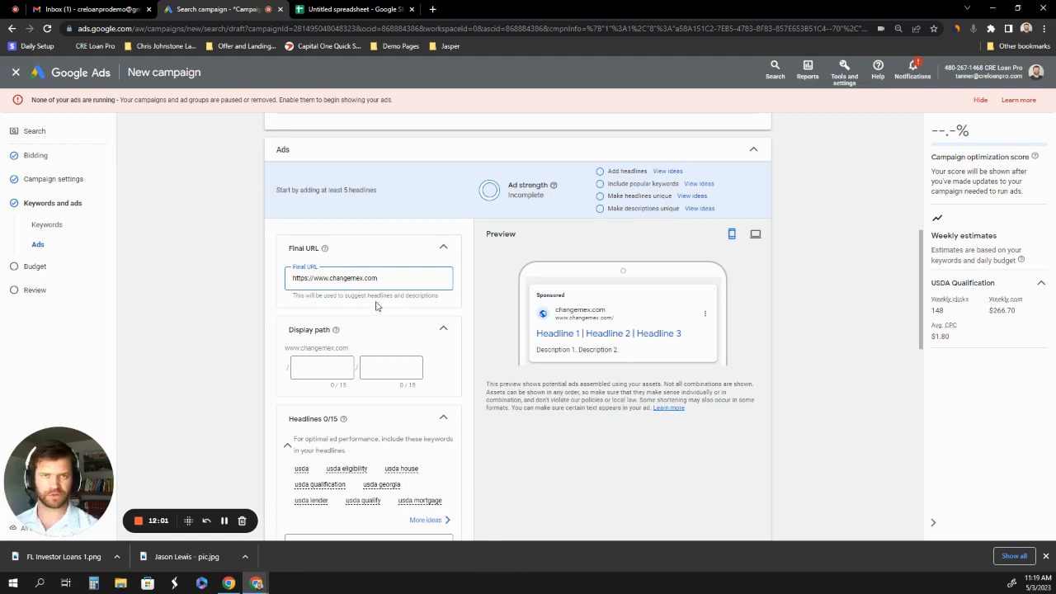
Step: Fill in the ad's display path with usda-home as the first part and loan as the second part
scroll(378, 307, "down", 1)
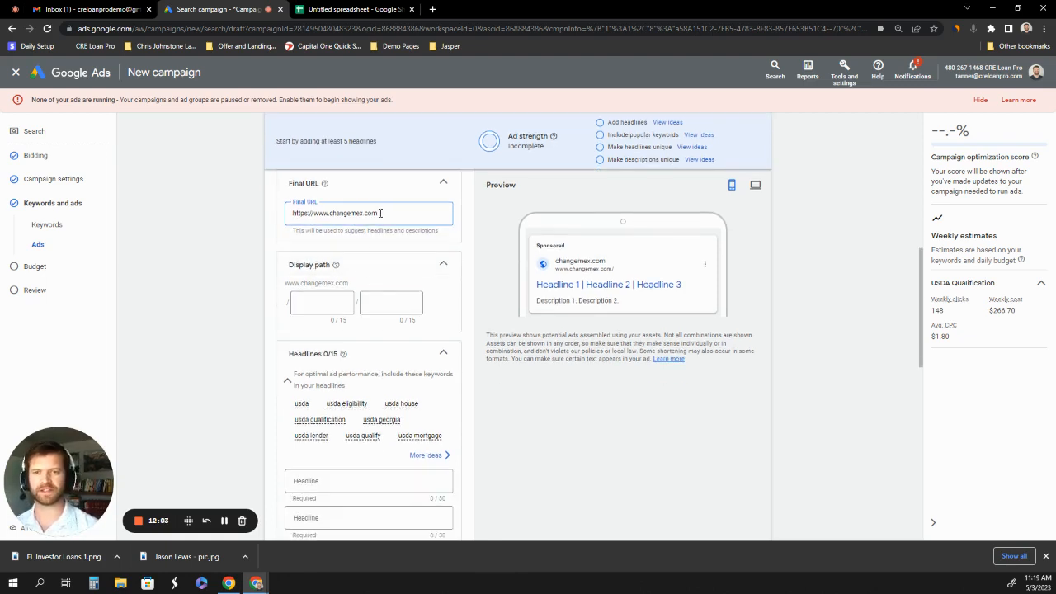
scroll(339, 272, "down", 1)
left_click(317, 236)
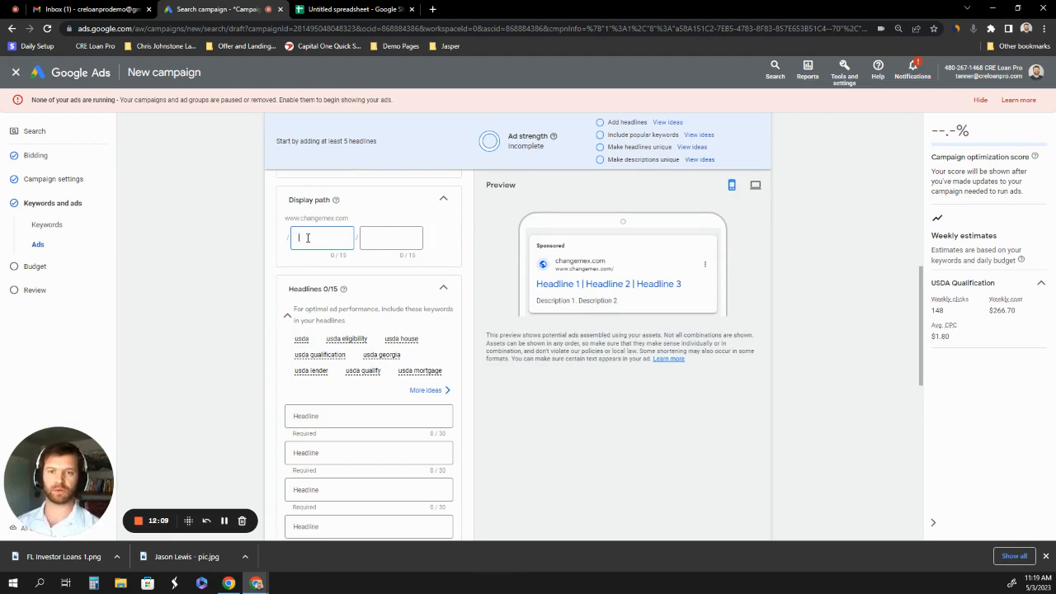
type("usda")
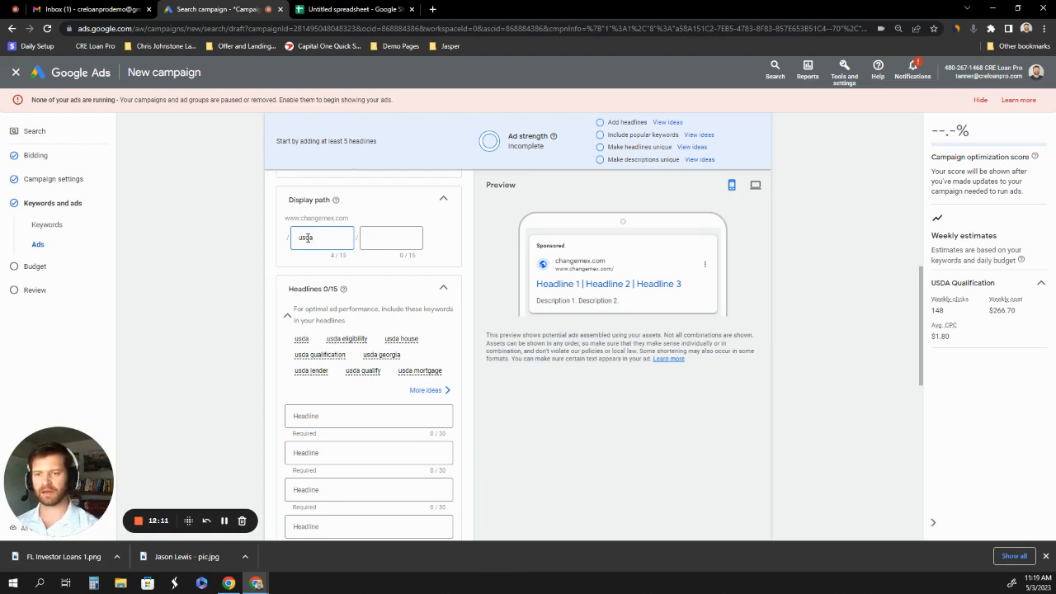
type("l")
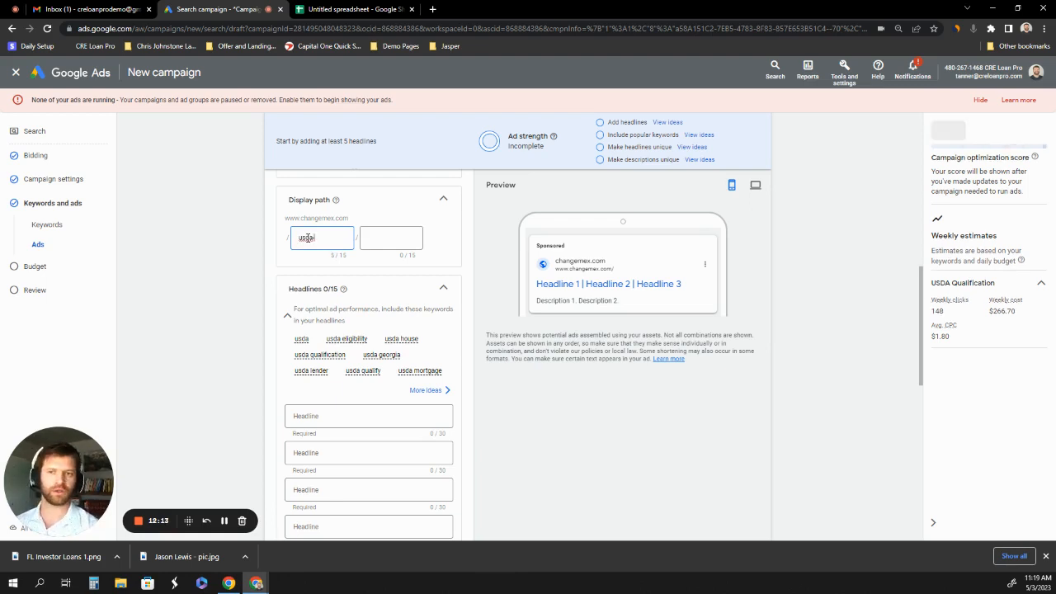
type("home")
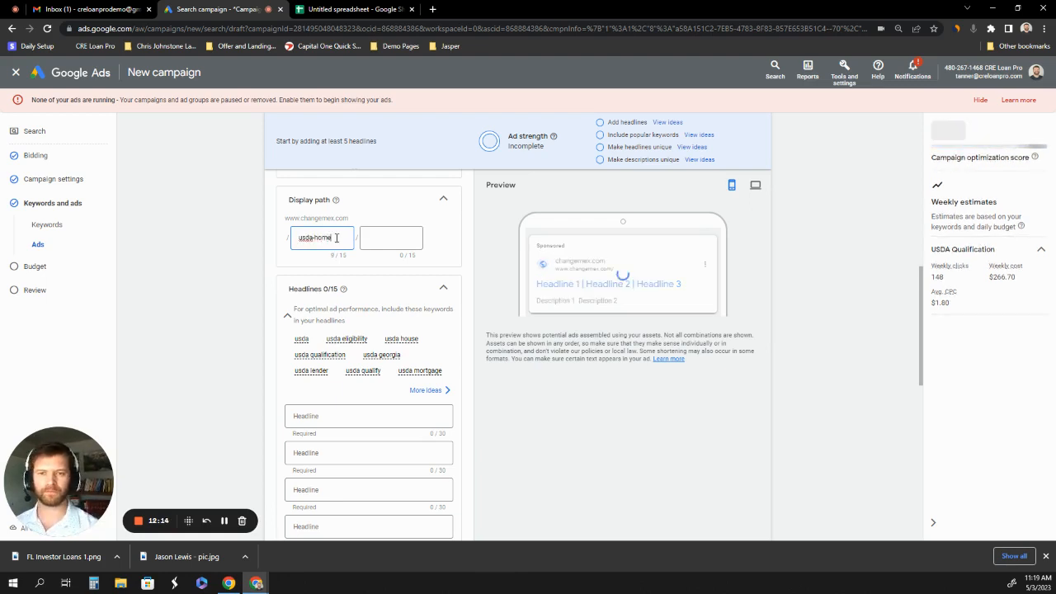
left_click(382, 239)
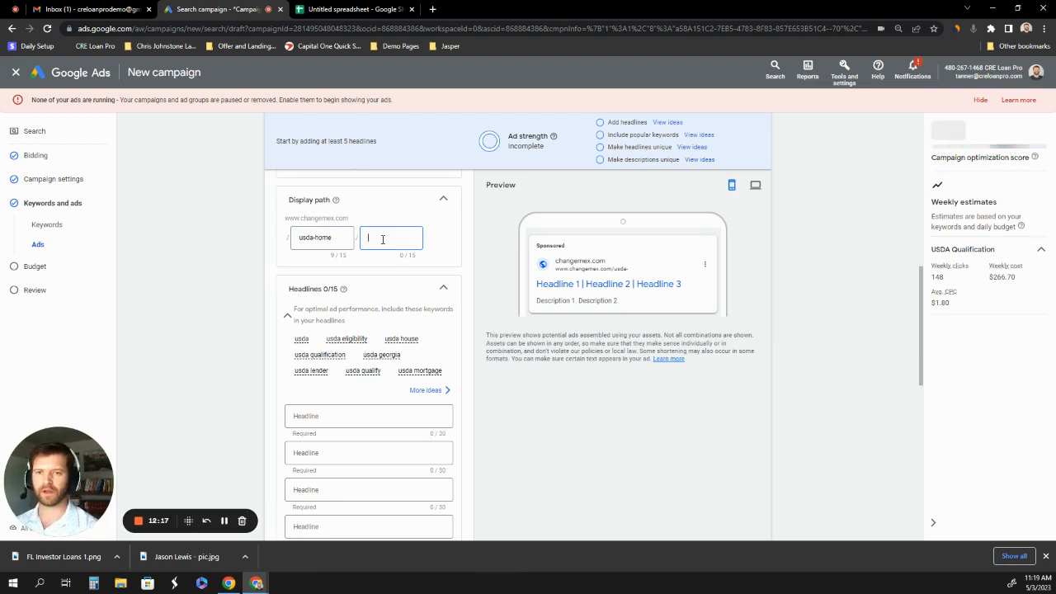
type("loan")
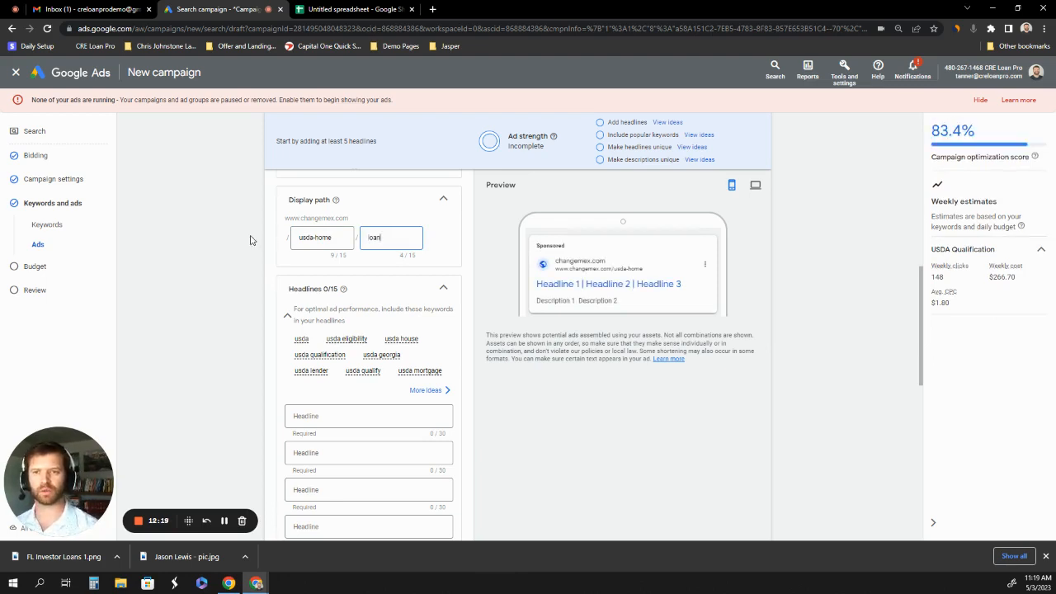
left_click(241, 240)
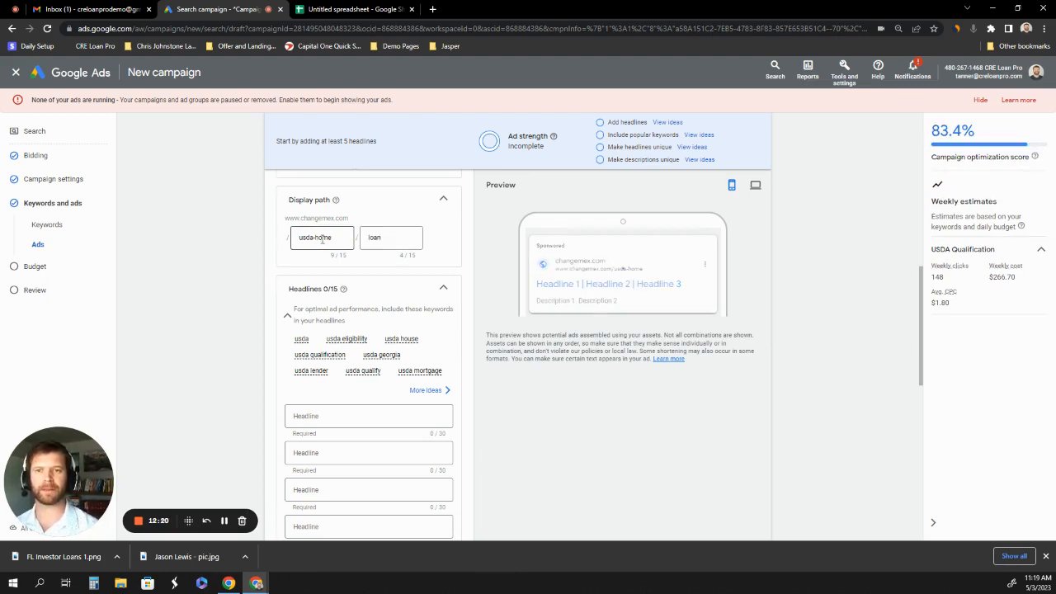
left_click(375, 238)
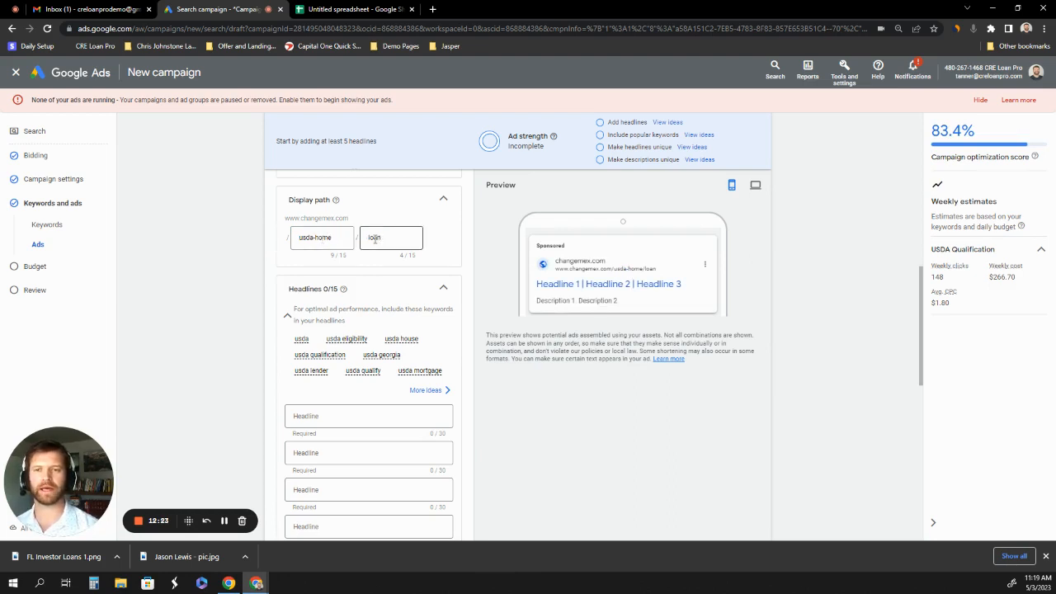
left_click(343, 239)
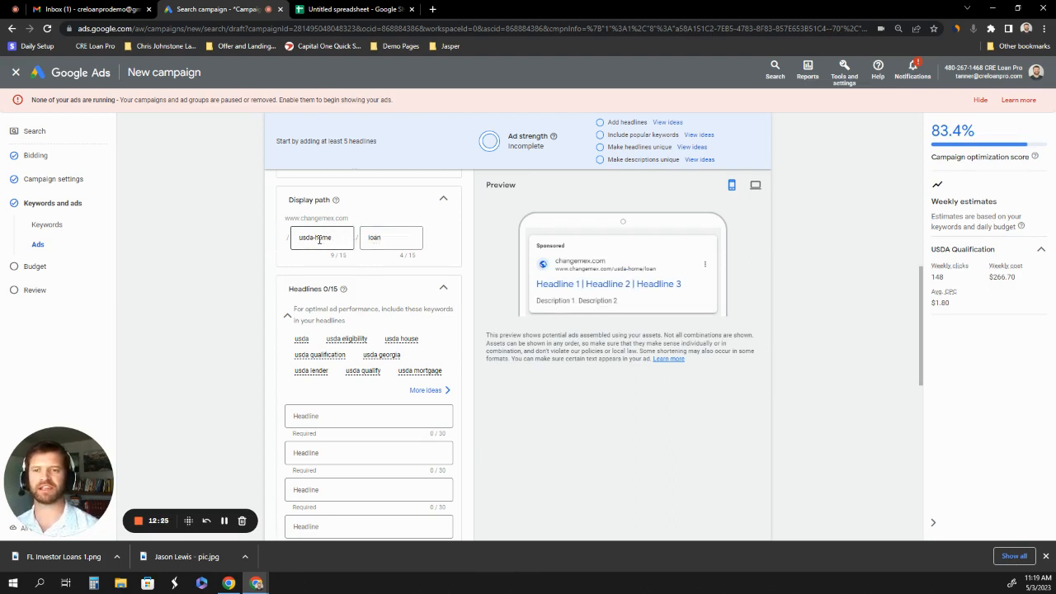
left_click(383, 239)
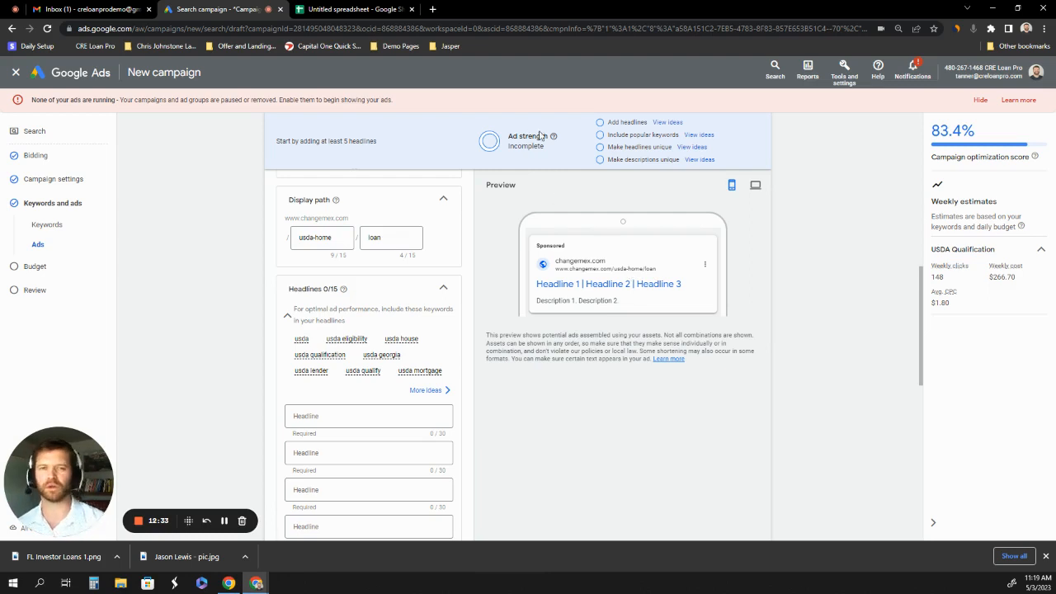
scroll(440, 257, "down", 2)
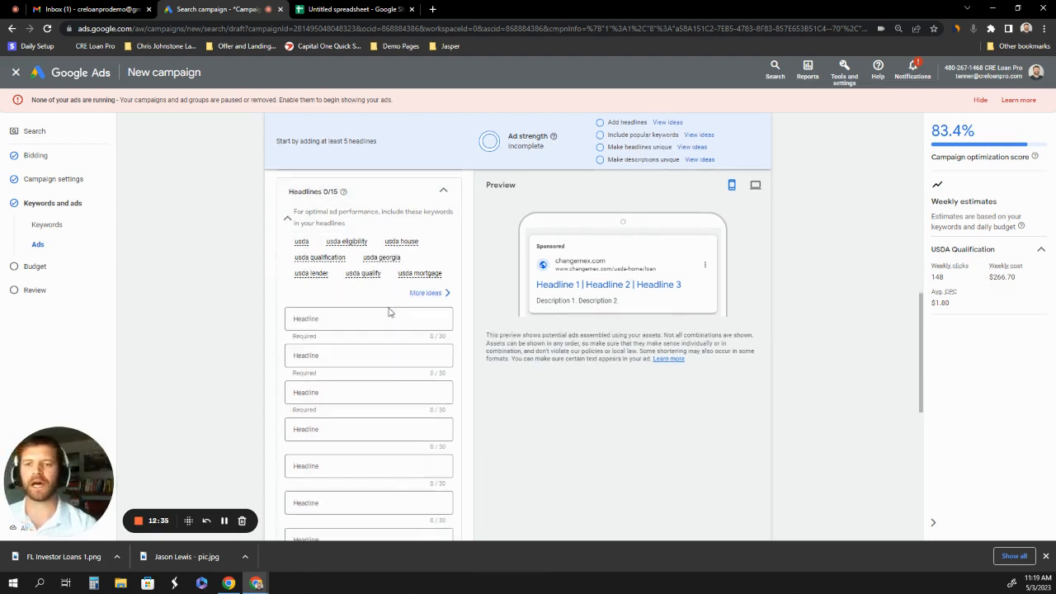
left_click(343, 253)
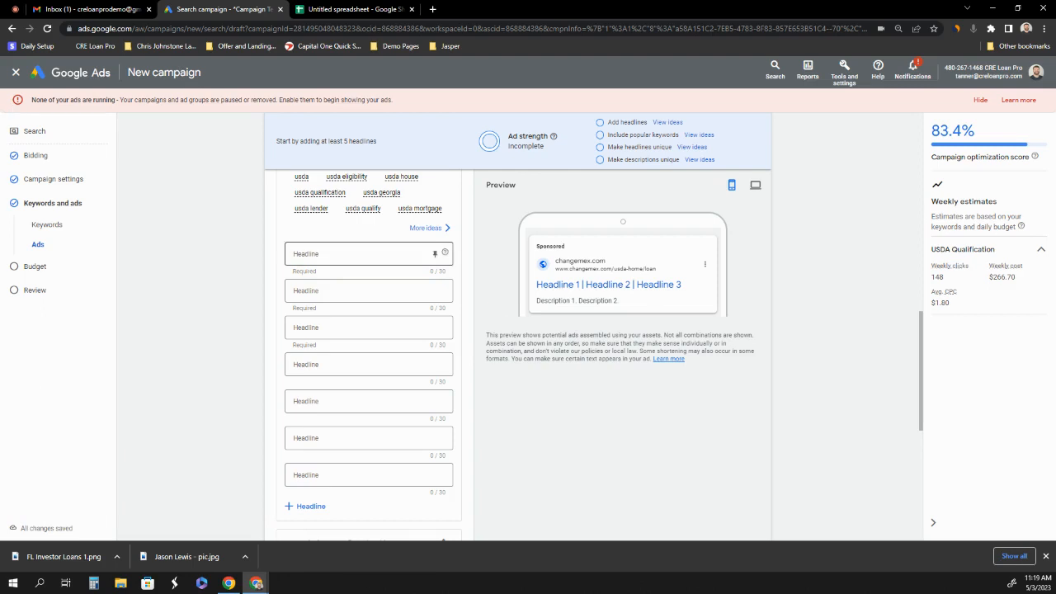
left_click(343, 10)
left_click(261, 10)
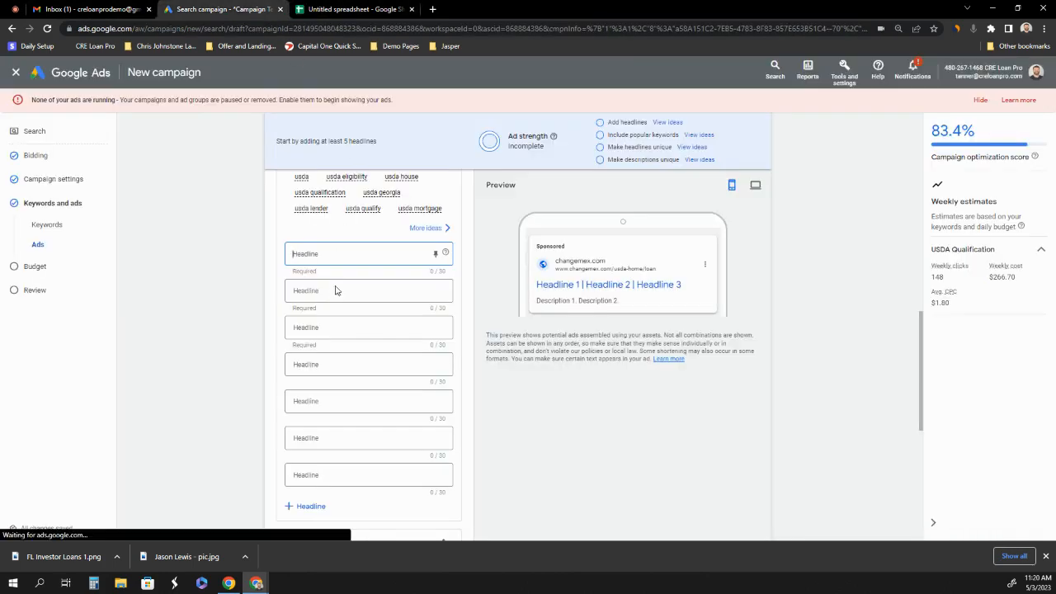
left_click(331, 252)
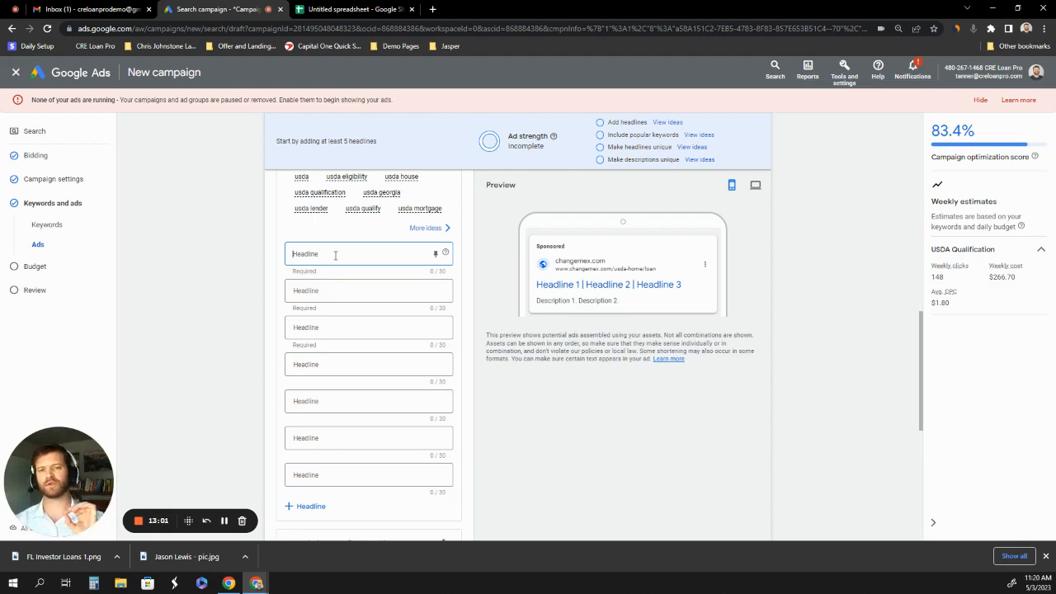
scroll(334, 255, "up", 6)
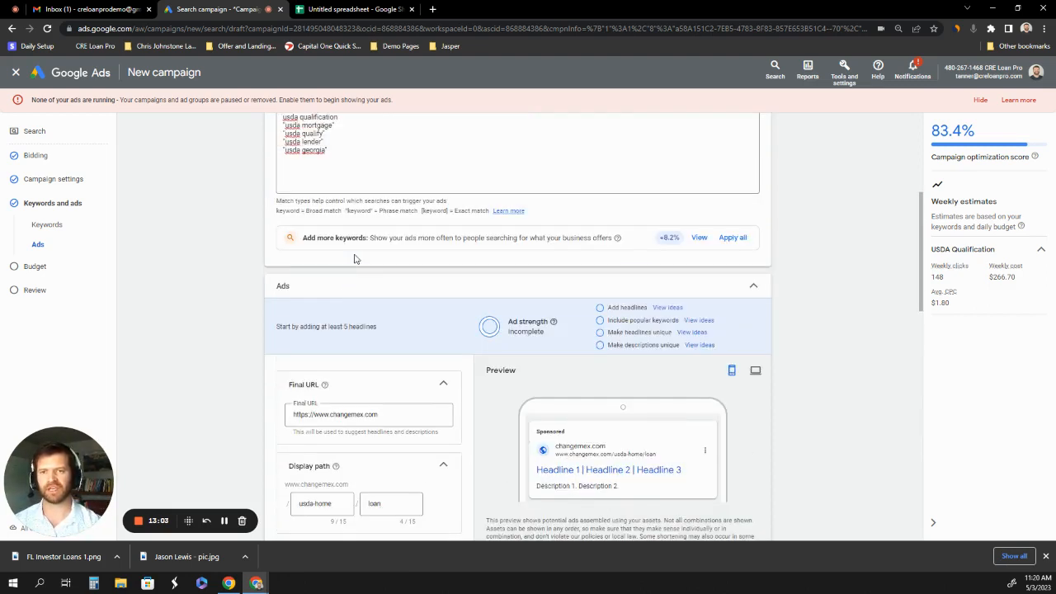
Step: Enter "USDA Pre-Qualification" as the search ad's first headline
scroll(325, 295, "down", 4)
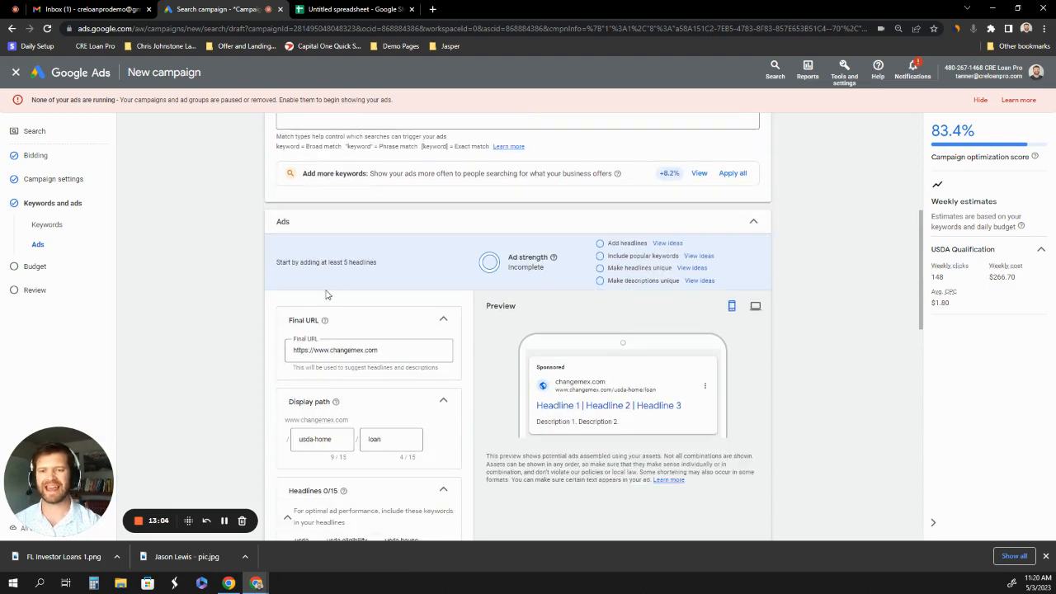
scroll(316, 369, "down", 1)
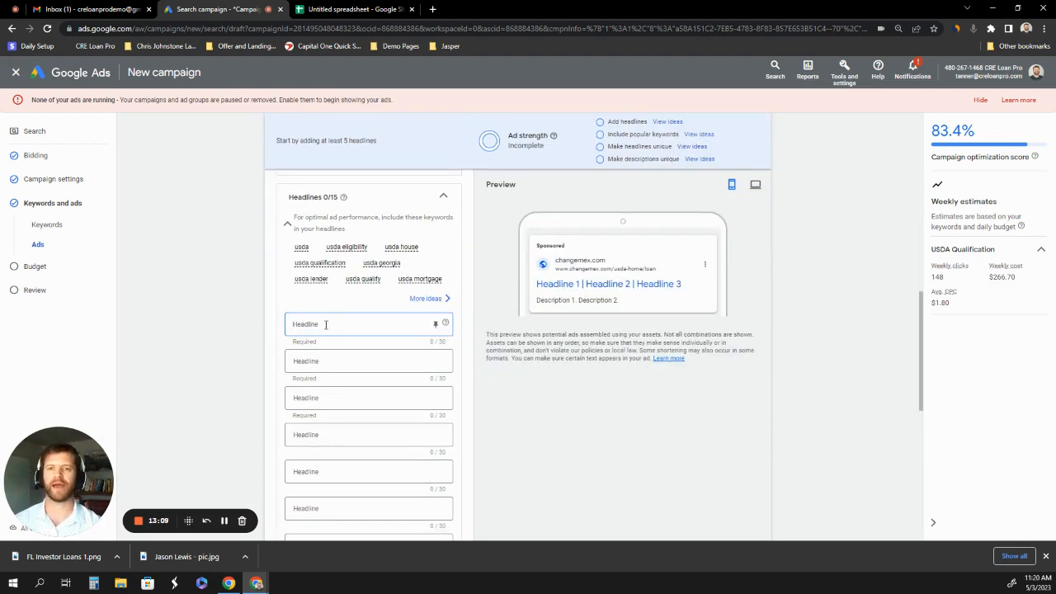
left_click(320, 324)
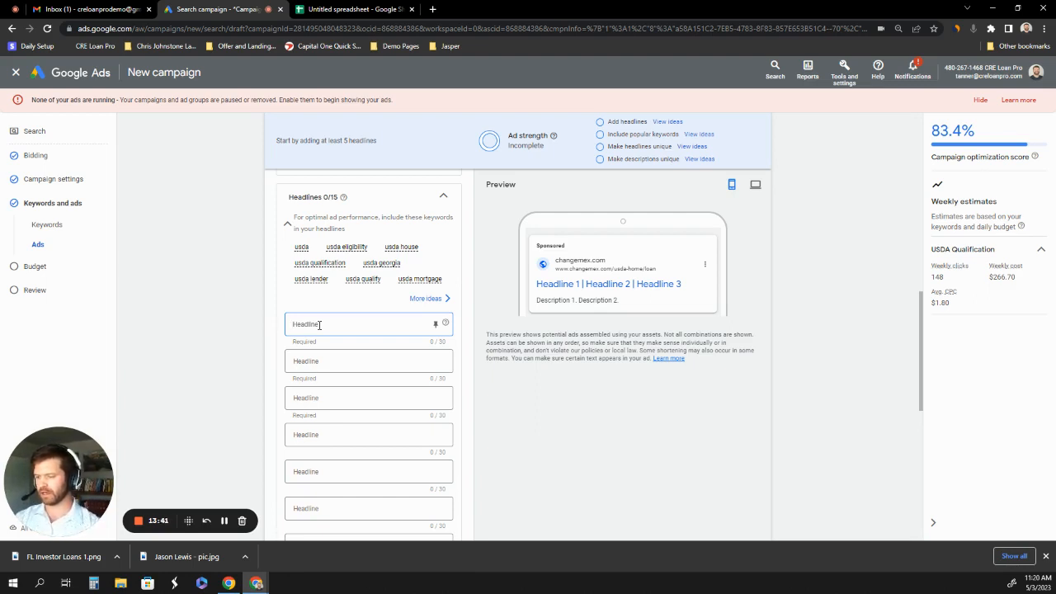
type("USDA")
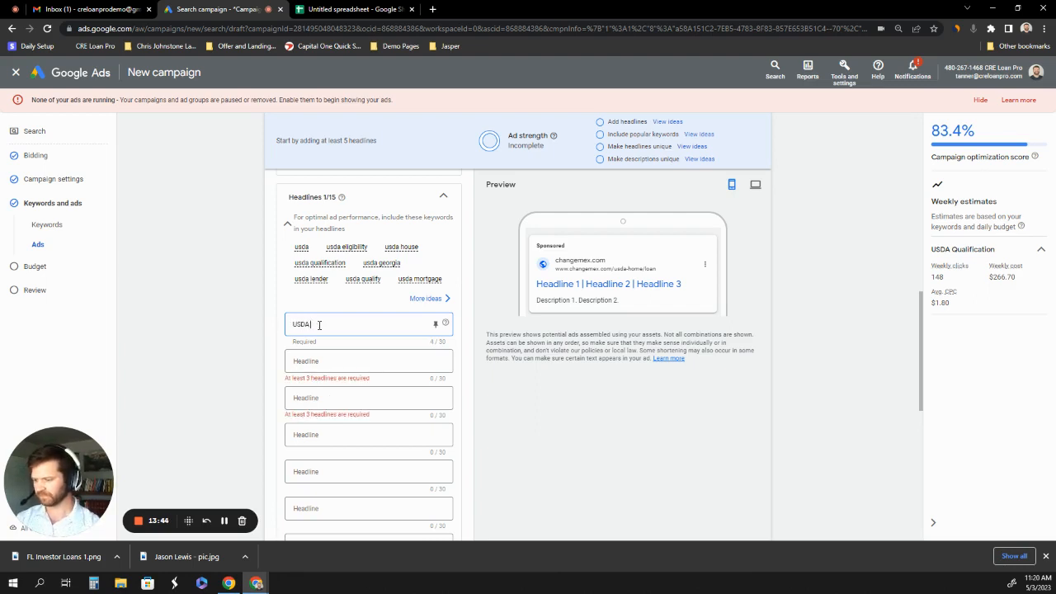
type(" Pro")
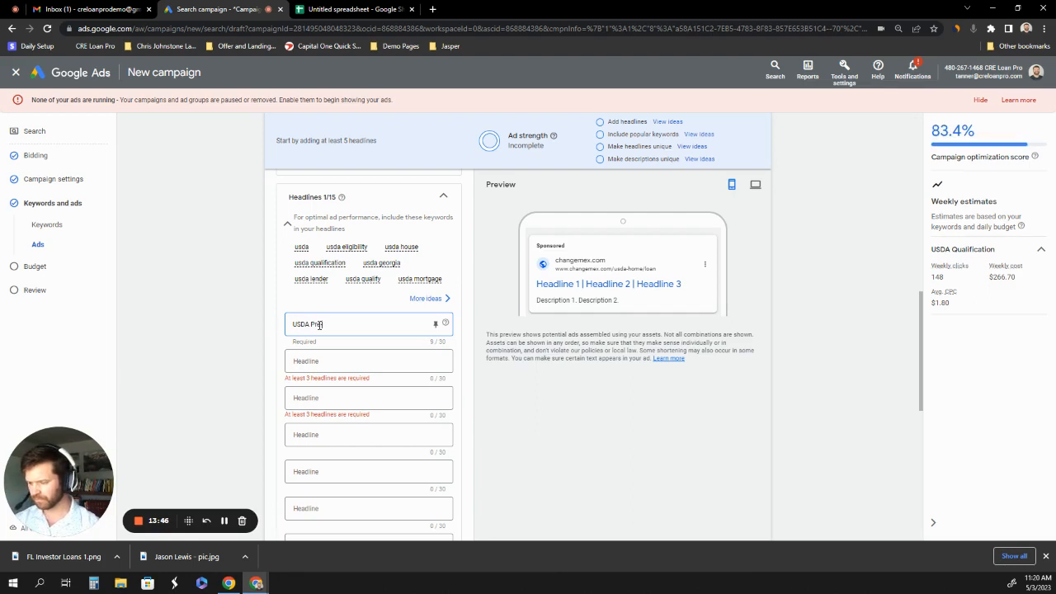
type("-Qualification")
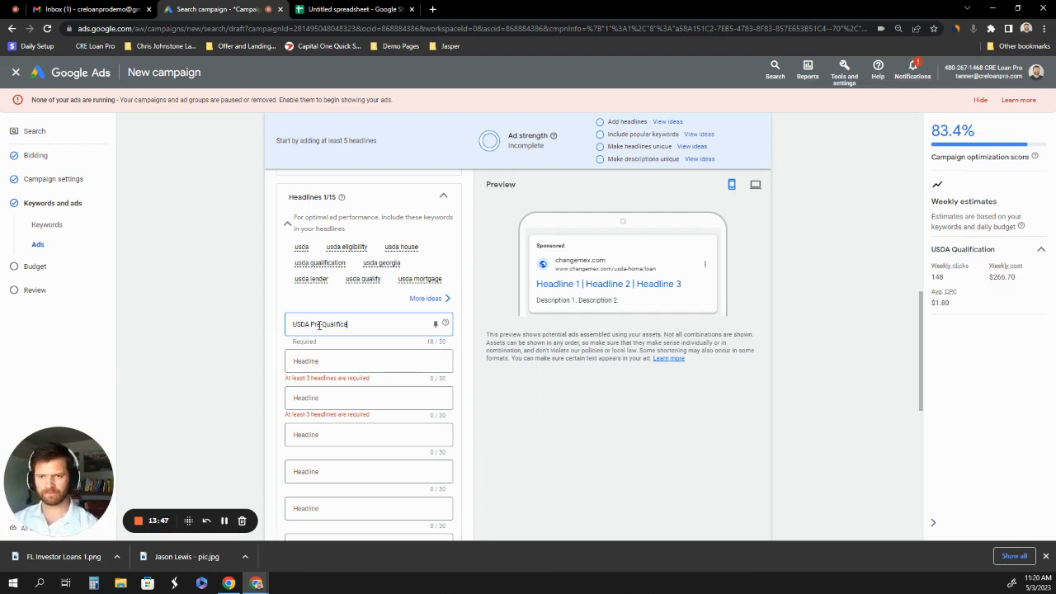
Step: Enter "Mortgage Pre-Qualification" as the search ad's second headline
left_click(315, 360)
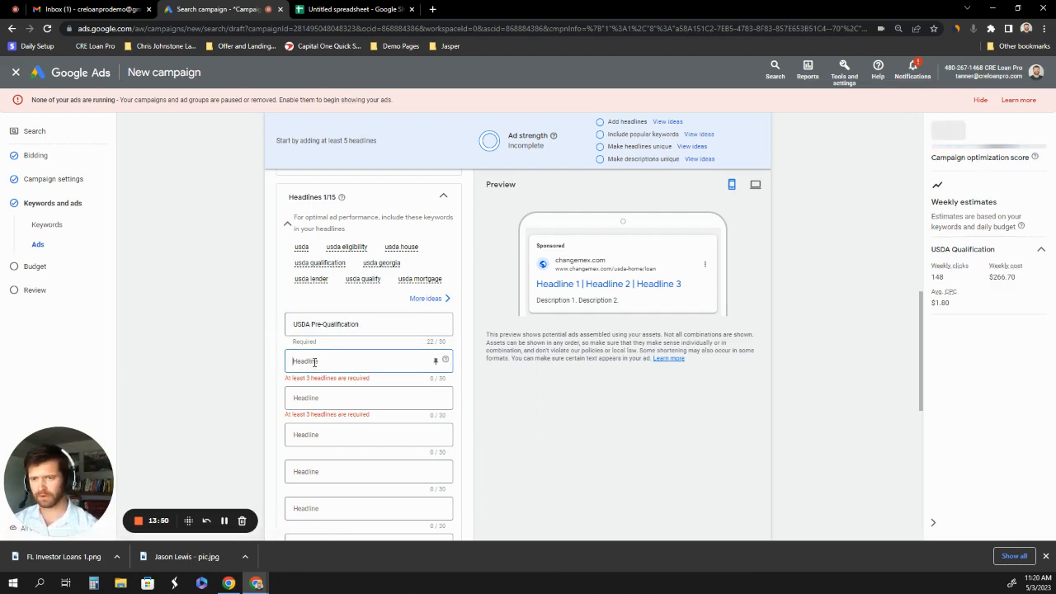
type("Mc")
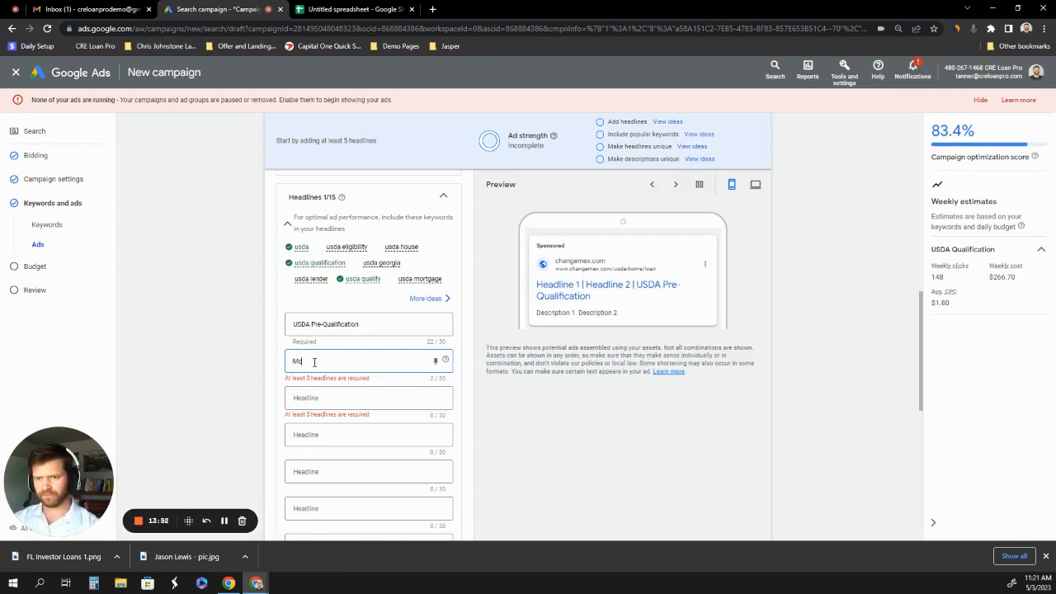
type("rtgage Pre")
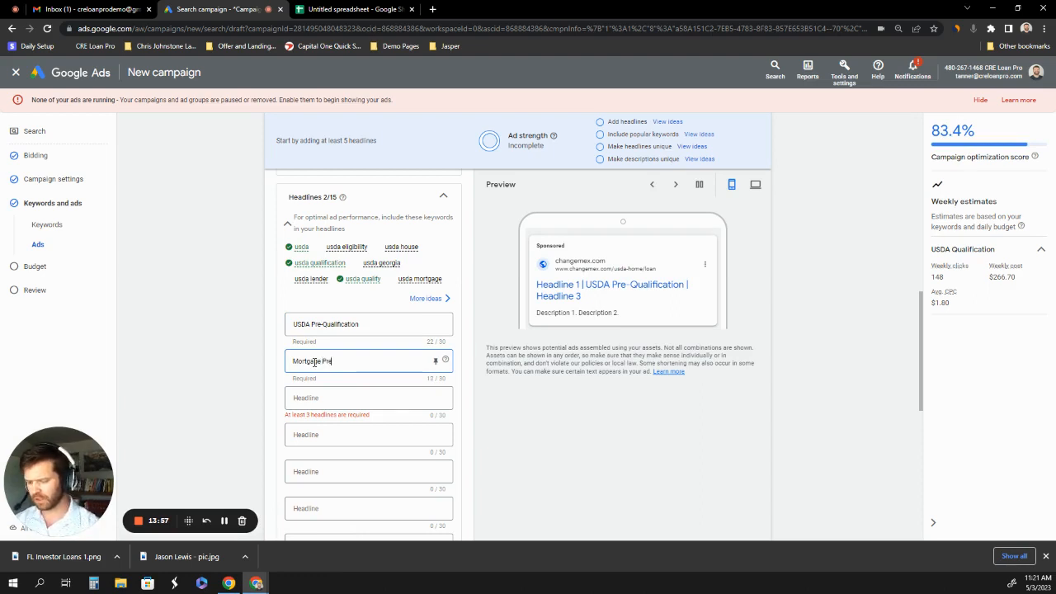
type("-Qualific")
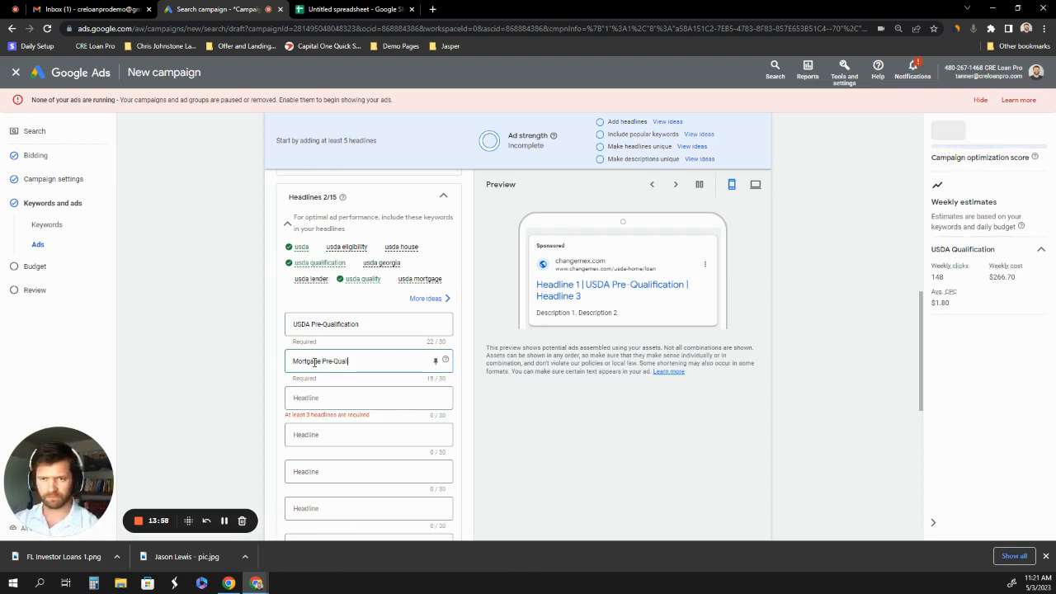
type("ation")
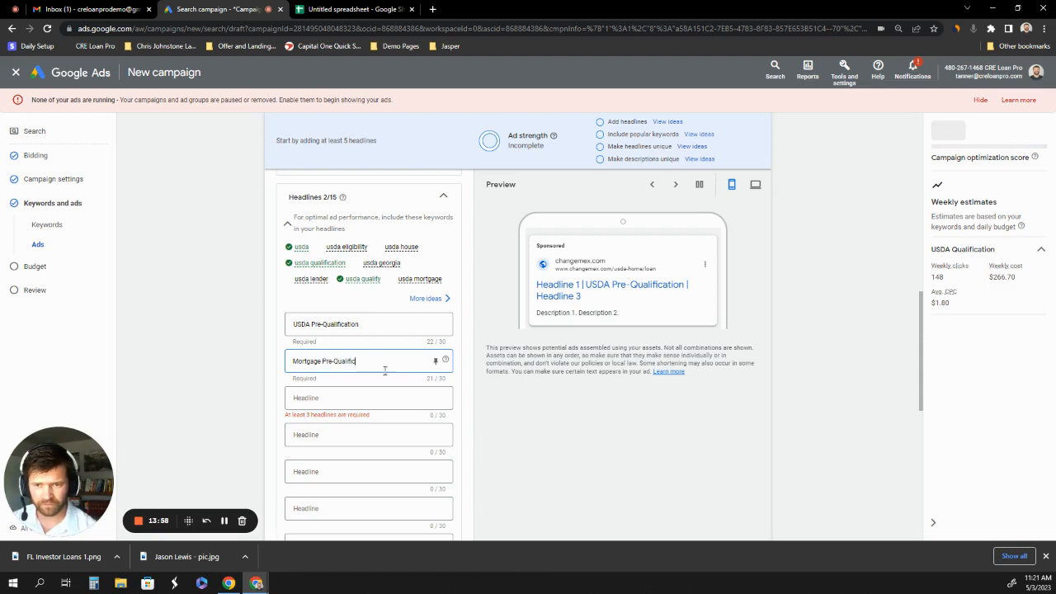
Step: Enter "First-Time Home Buyer" as the search ad's third headline
left_click(324, 398)
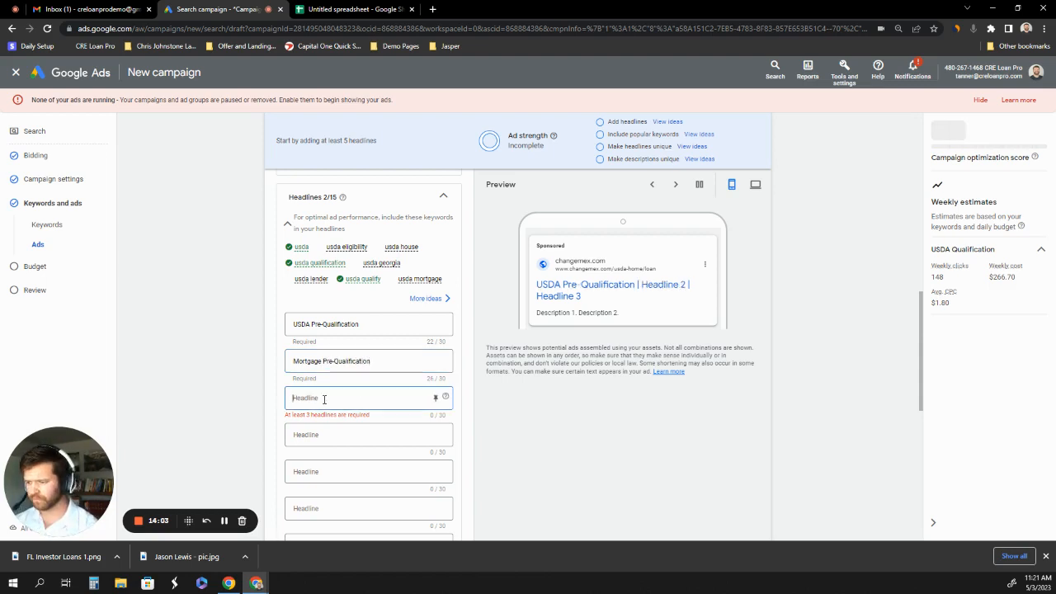
type("First")
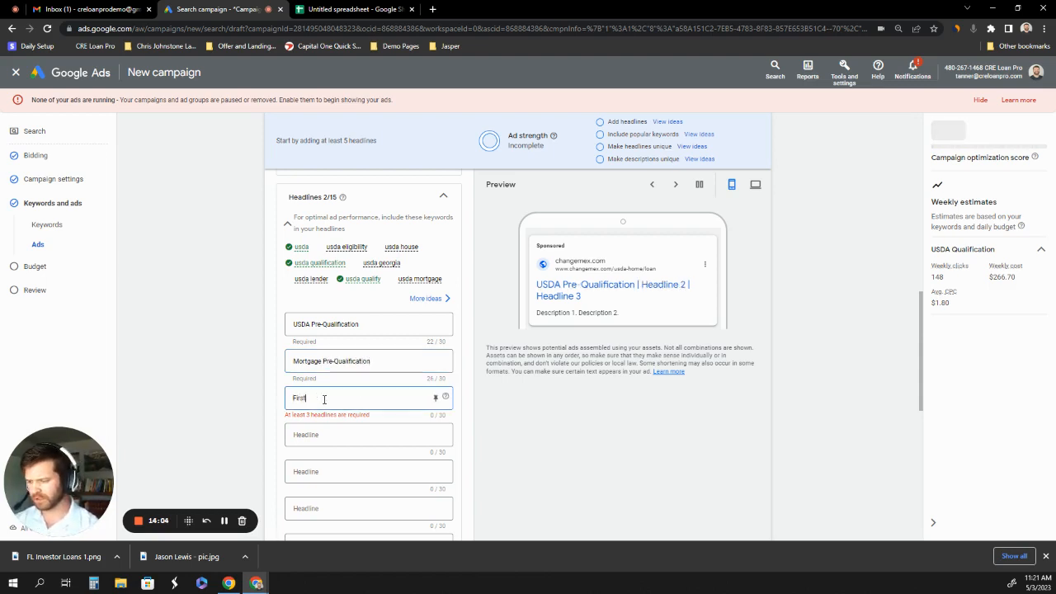
type("-Time Ho")
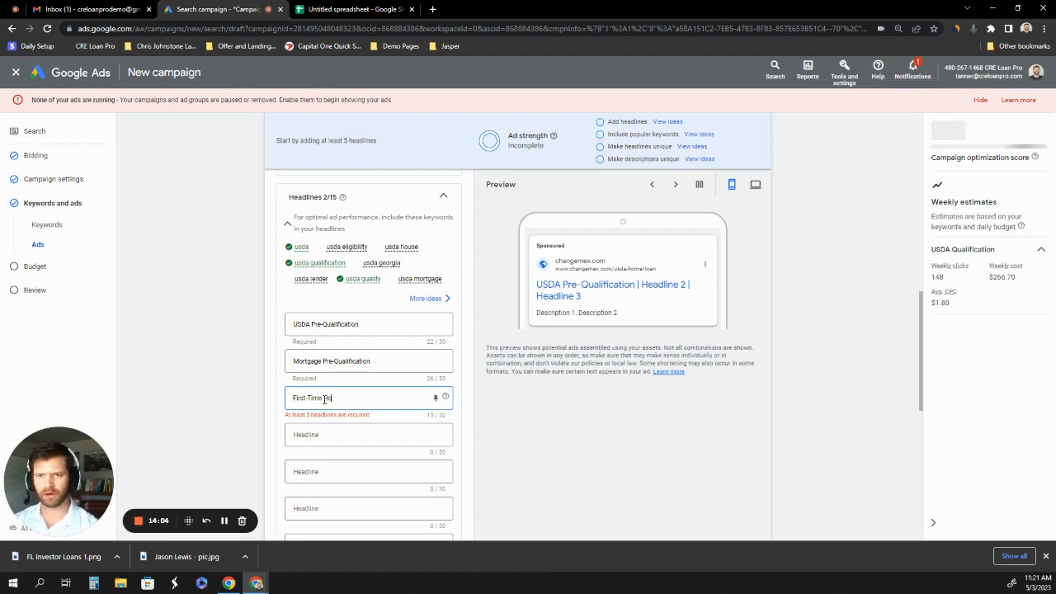
type("me Buyer")
Step: Enter "Check Your USDA Eligibility" as the search ad's fourth headline
scroll(365, 355, "down", 2)
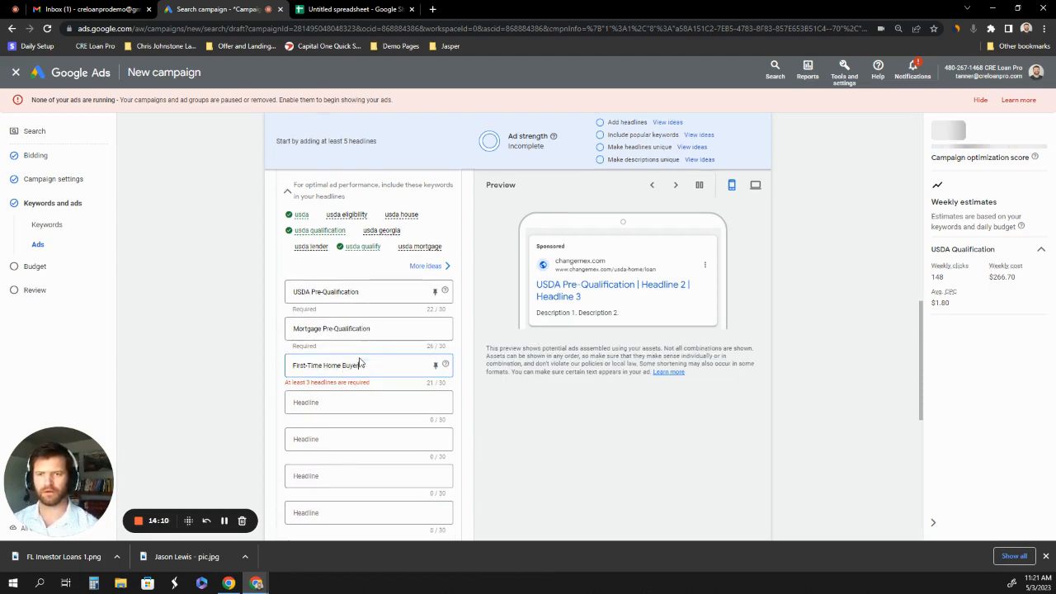
scroll(325, 355, "down", 1)
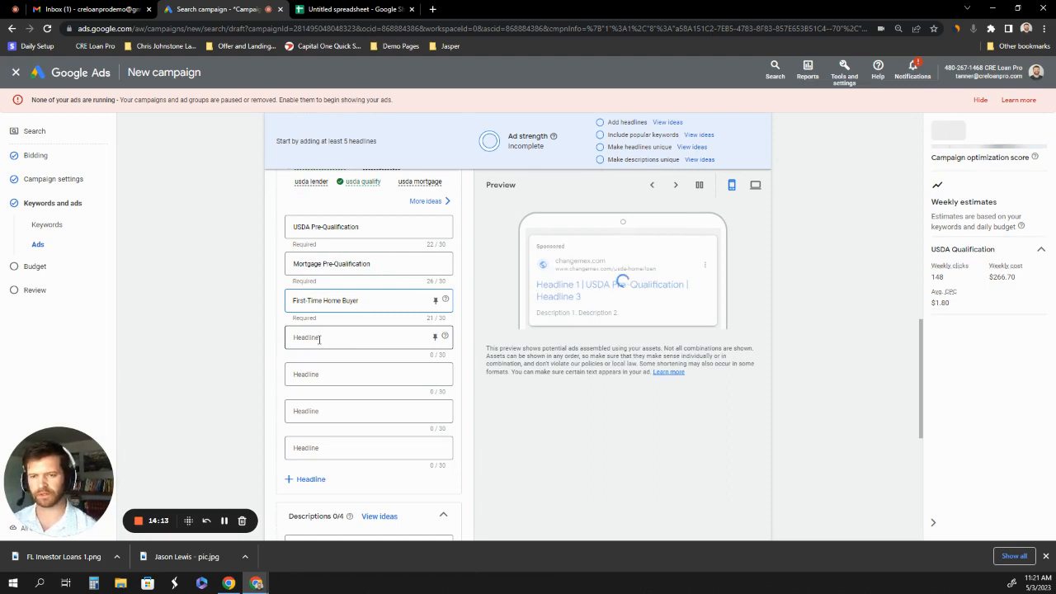
left_click(319, 338)
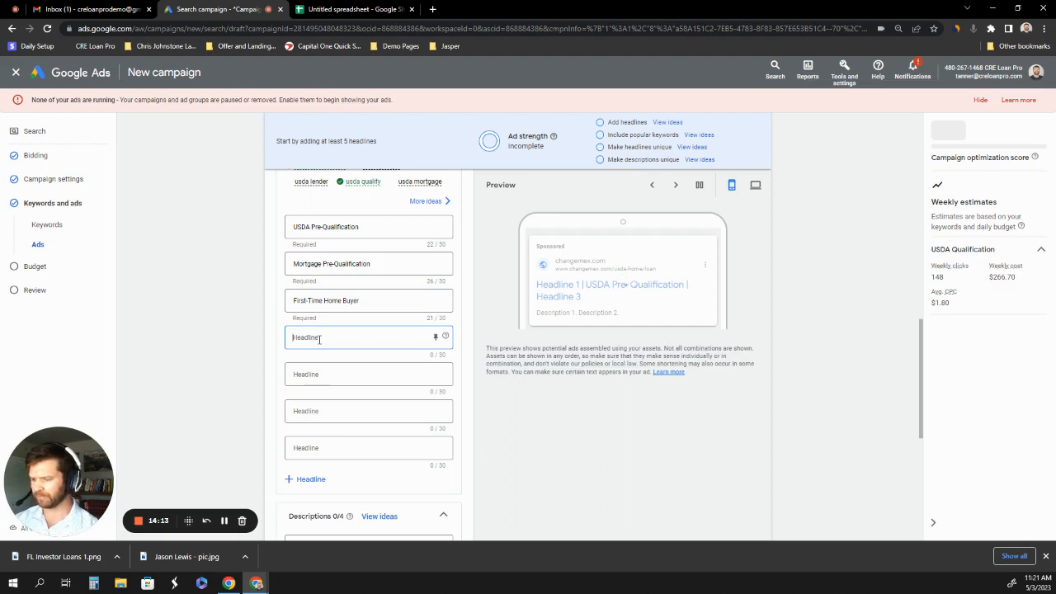
type("Check Y")
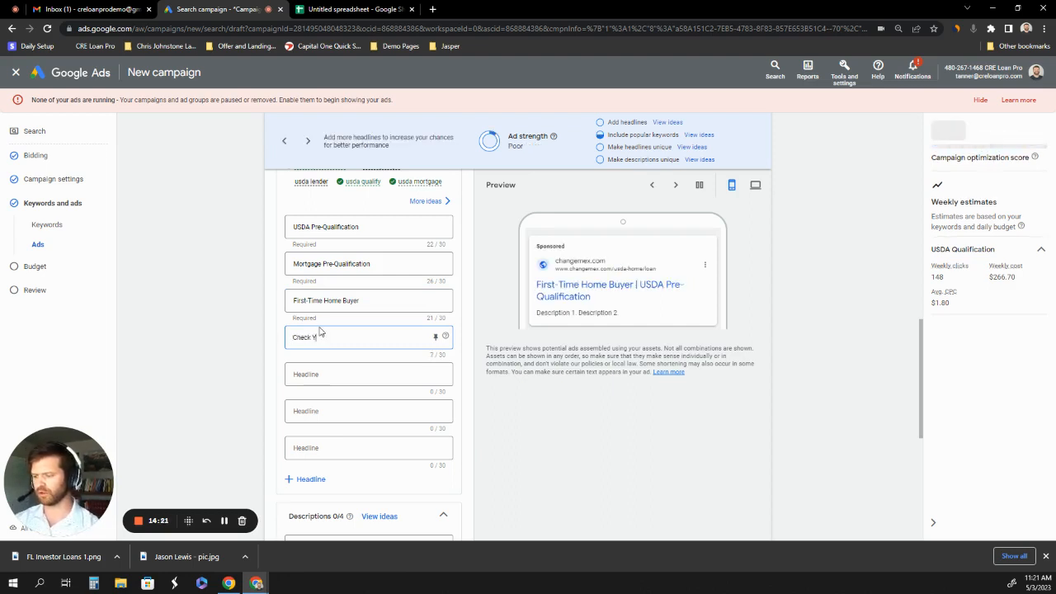
type("our")
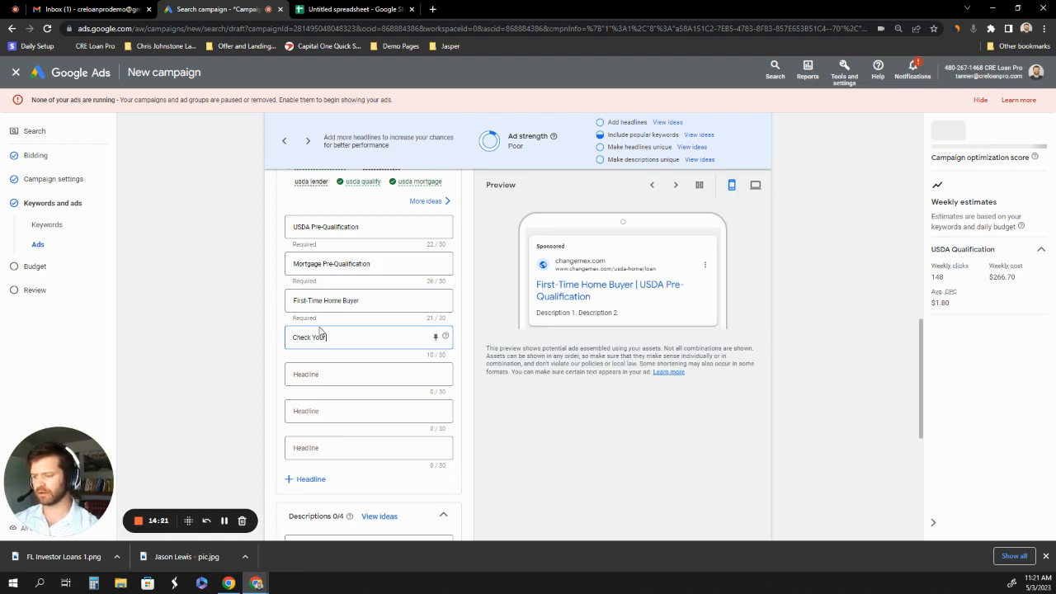
type(" USDA Eligi")
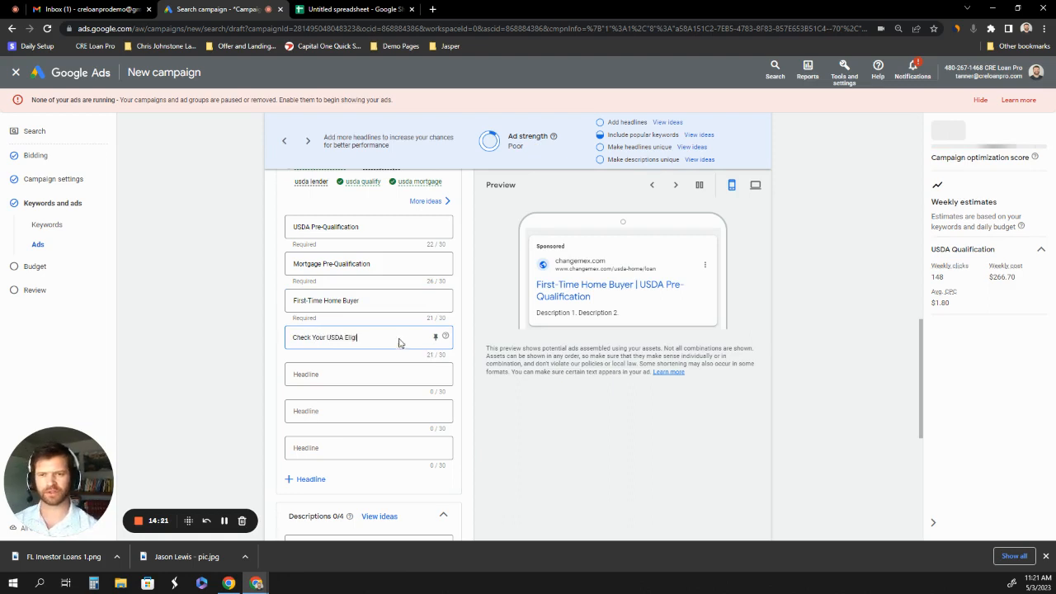
type("bility")
Step: Enter "How Much House Can You Afford?" as the search ad's fifth headline
left_click(354, 375)
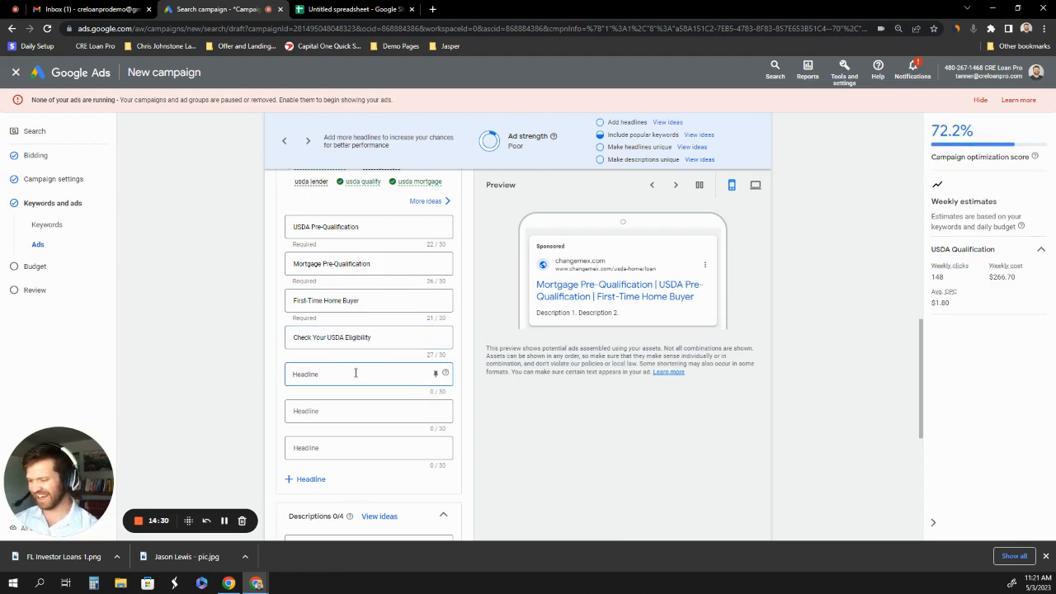
type("How Much Hou")
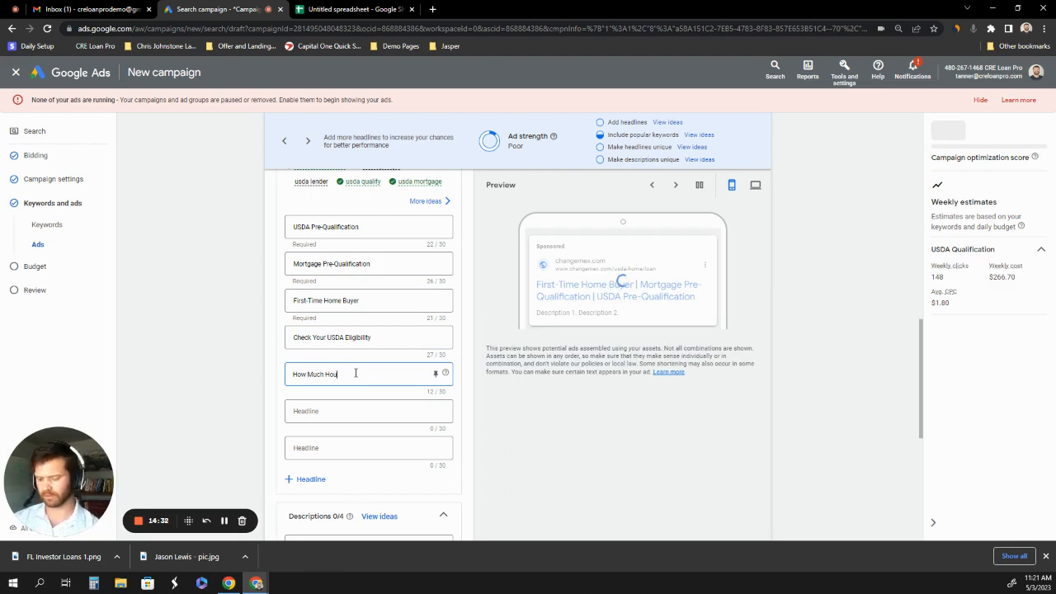
type("se Can")
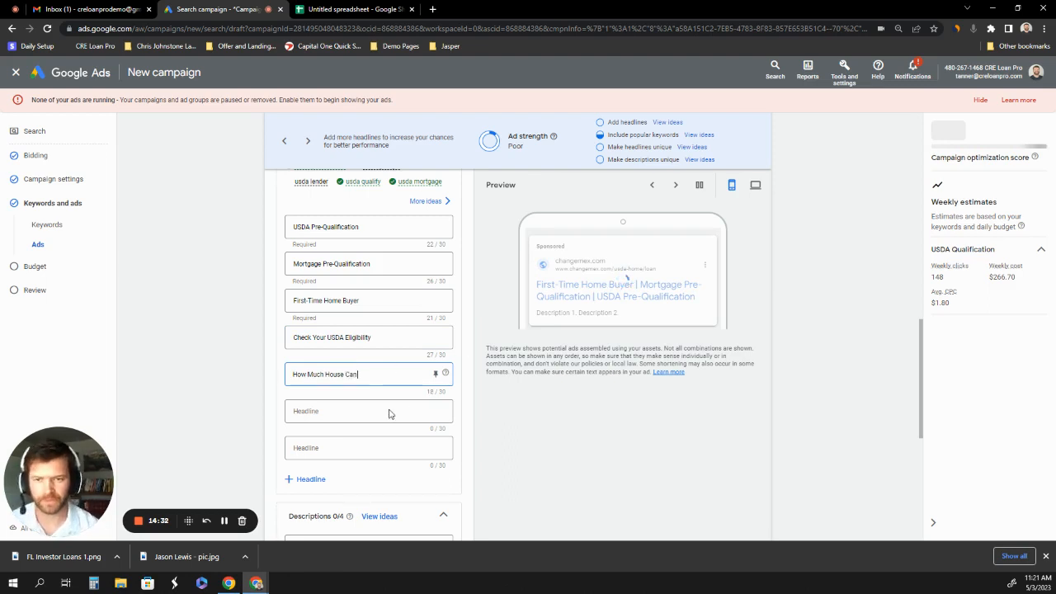
type(" You Afford?")
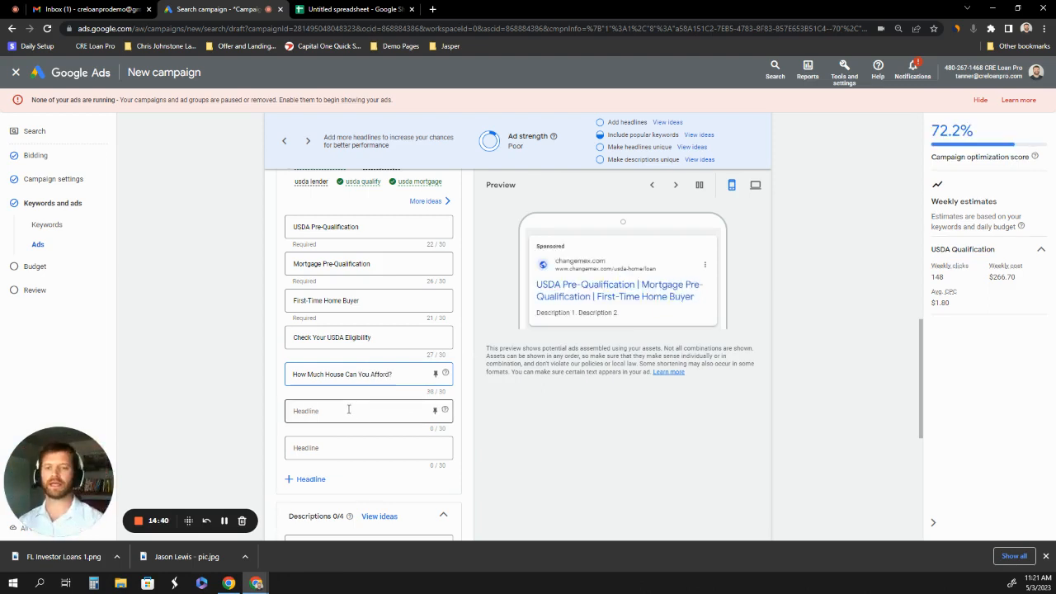
Step: Enter "Qualify for a USDA Mortgage" as the search ad's sixth headline
left_click(343, 411)
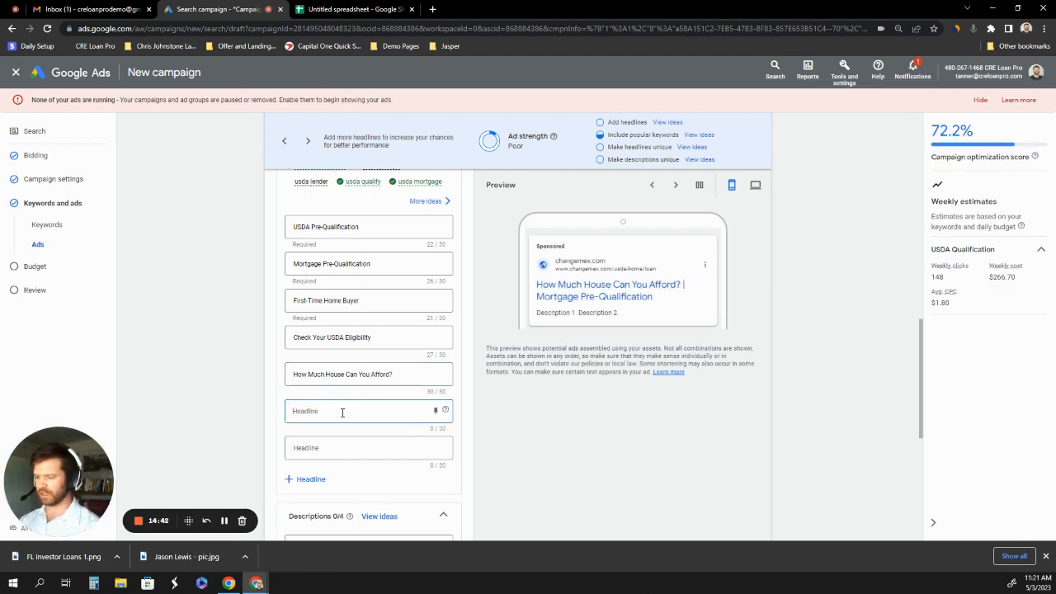
type("Qua")
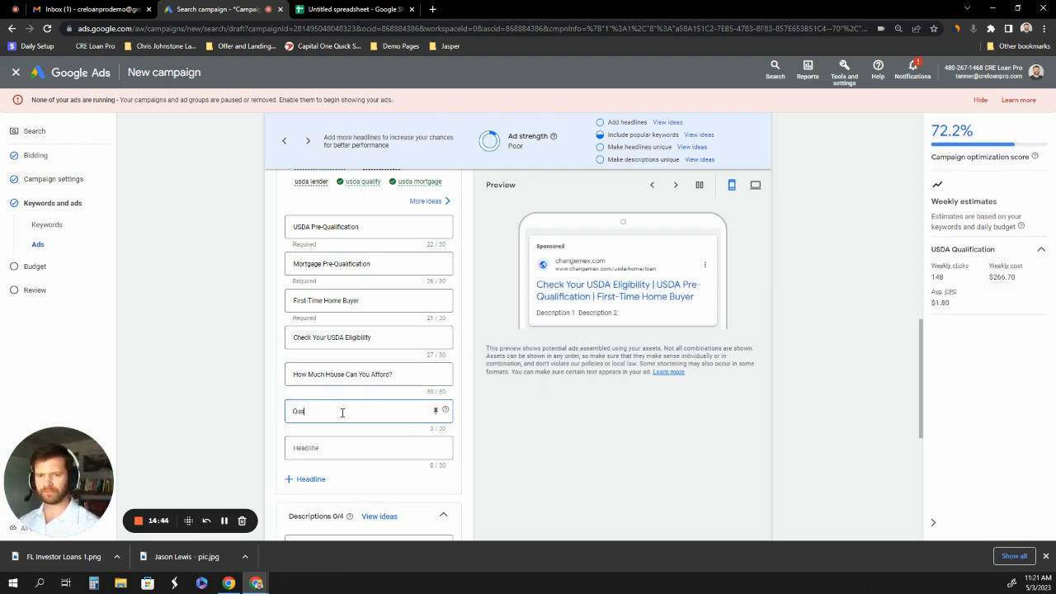
type("lify")
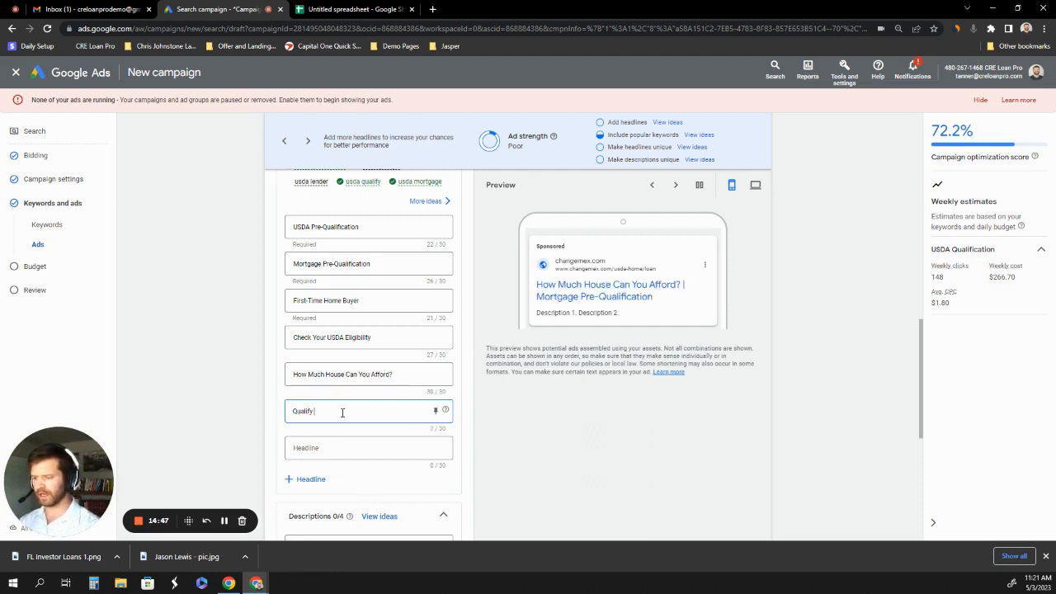
type(" for a US")
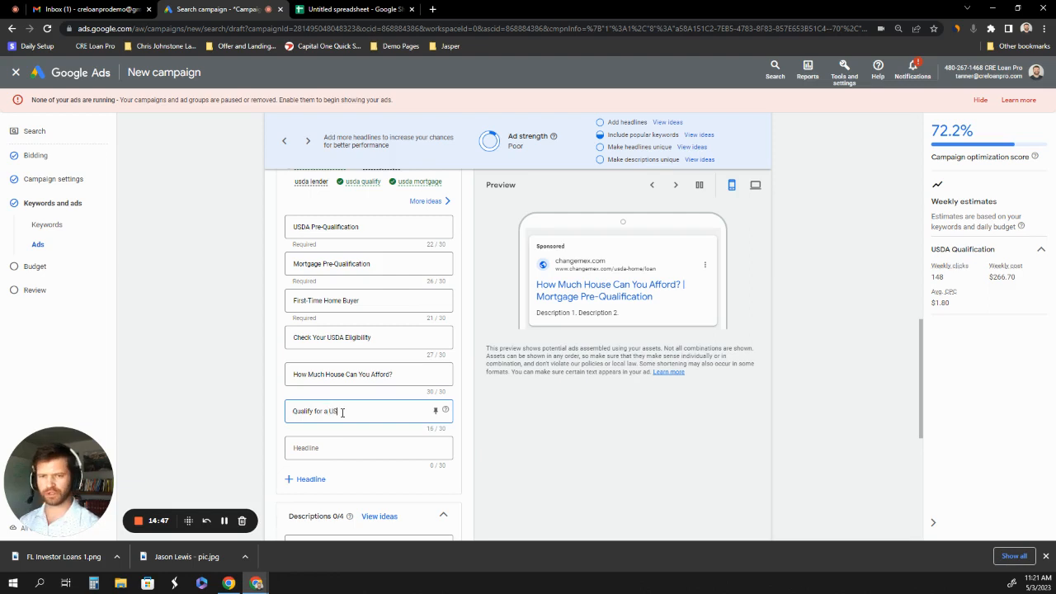
type("DA Mortgage")
Step: Add three more empty headline fields to the search ad
scroll(370, 382, "down", 1)
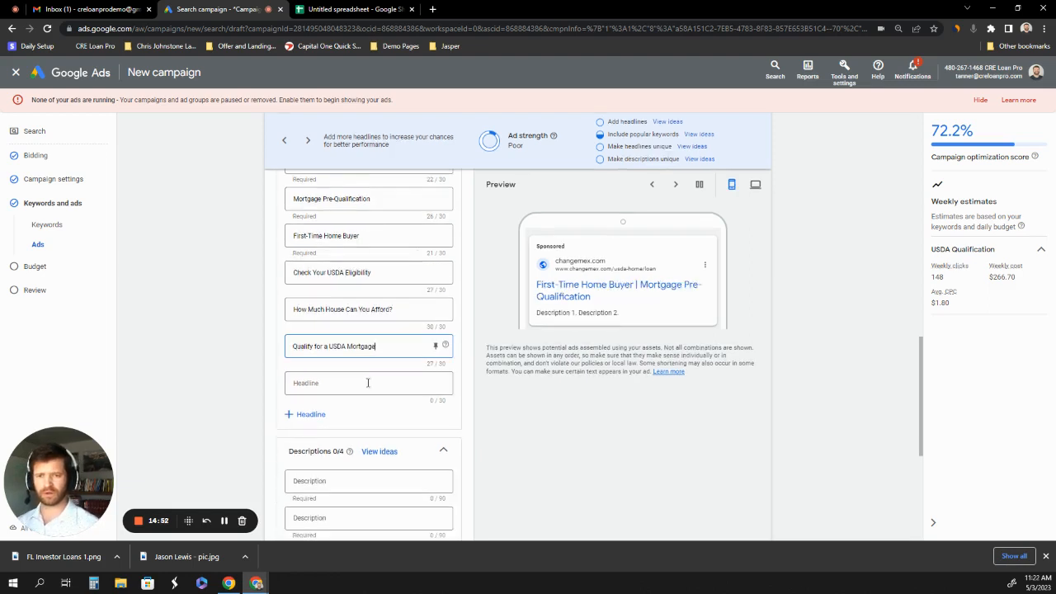
left_click(312, 415)
scroll(313, 417, "down", 1)
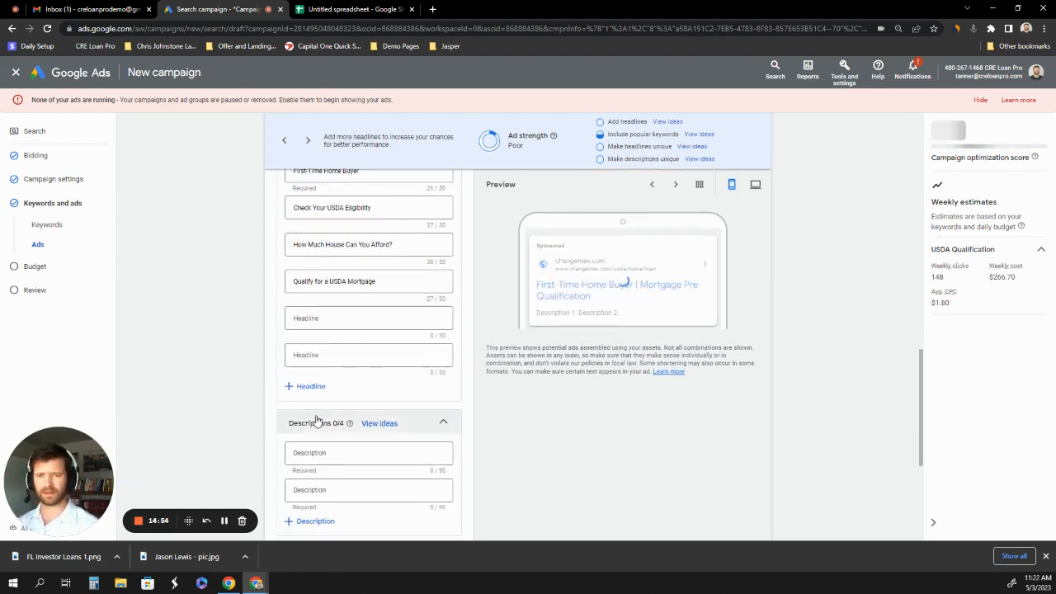
left_click(311, 384)
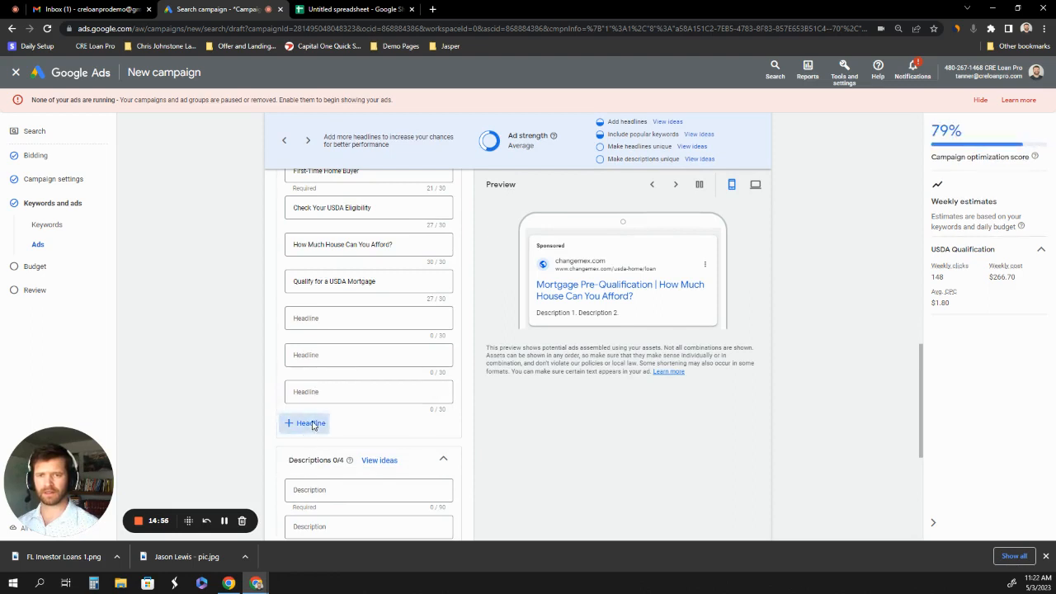
left_click(307, 424)
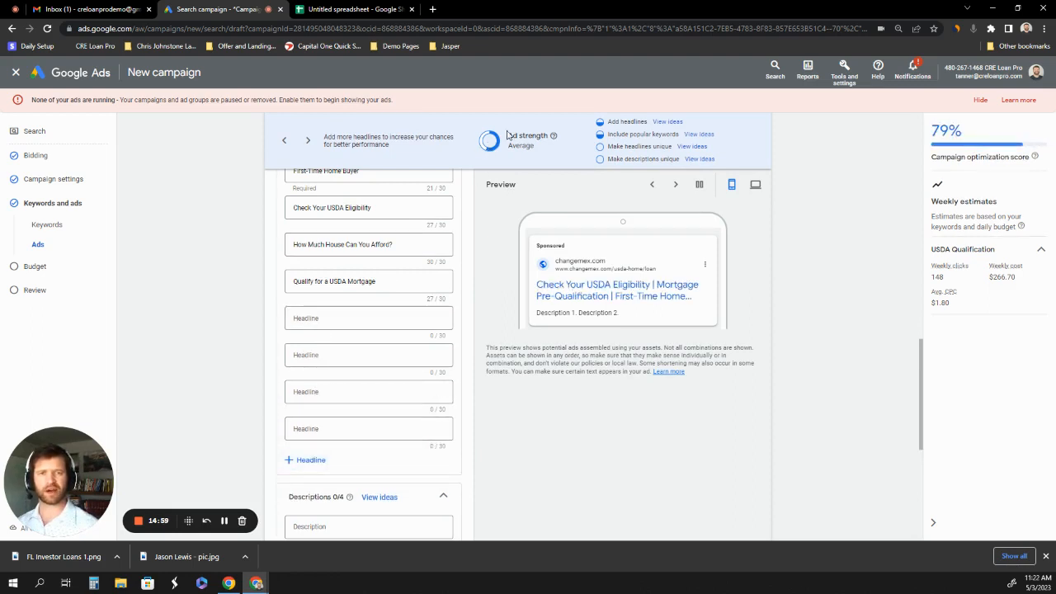
Step: Enter "Book An Appointment" as the search ad's seventh headline
left_click(330, 317)
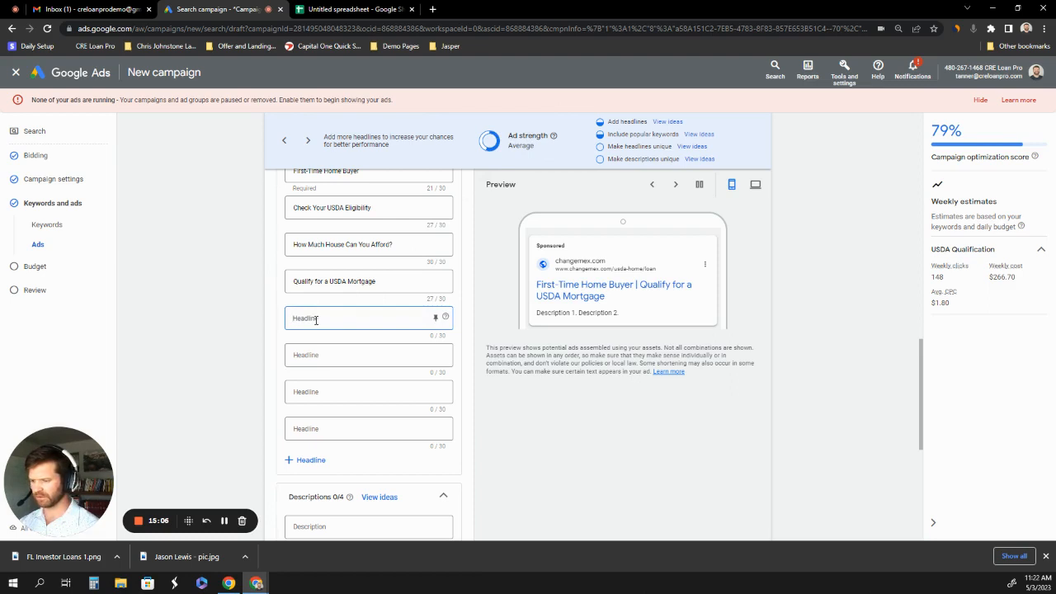
type("Book")
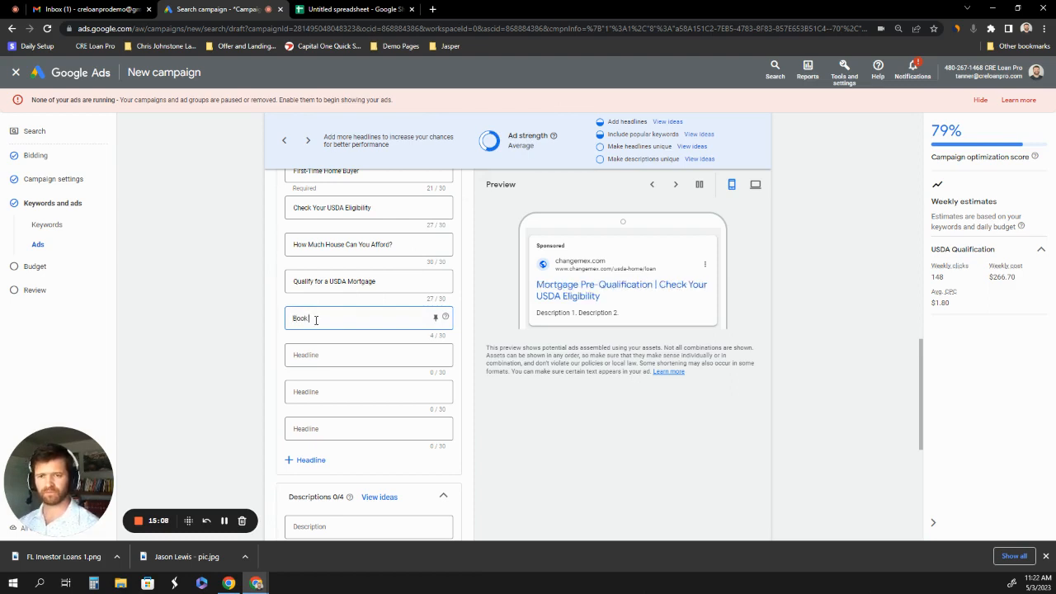
type(" An A")
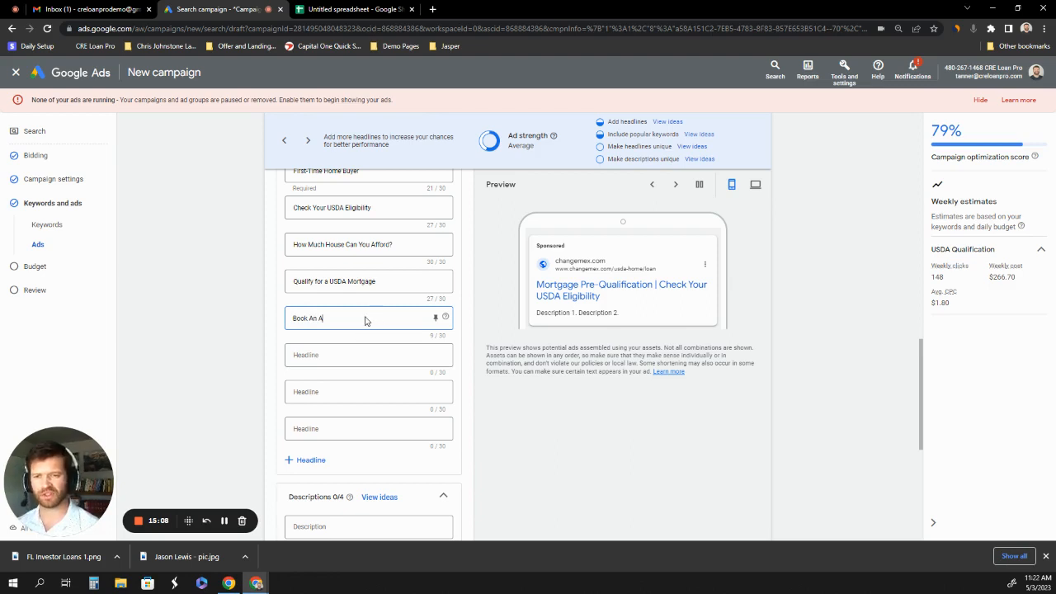
type("ppointment")
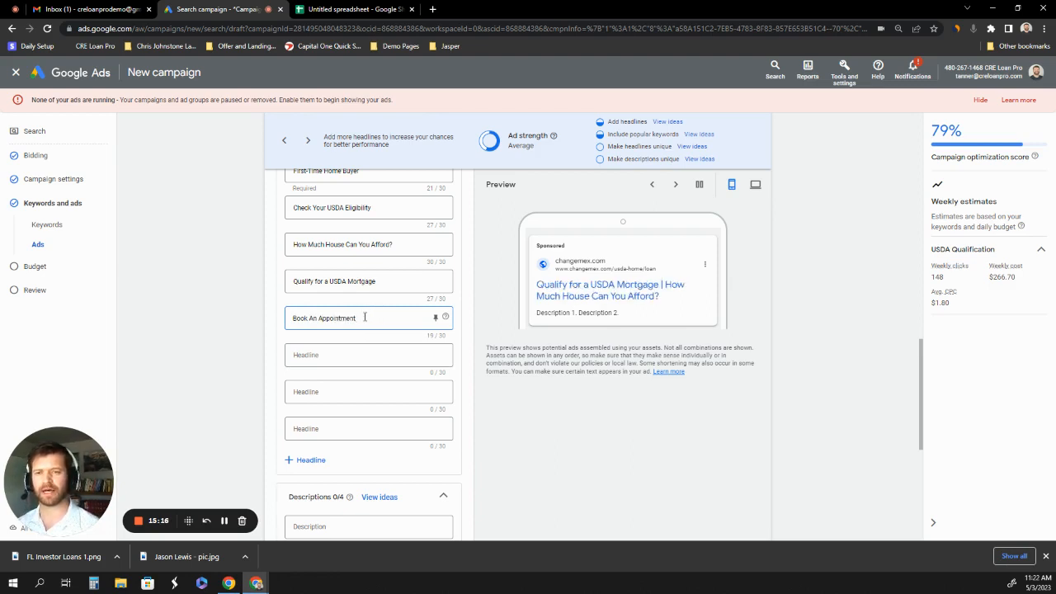
Step: Enter "How To Get A Home Loan" as the search ad's eighth headline
left_click(340, 355)
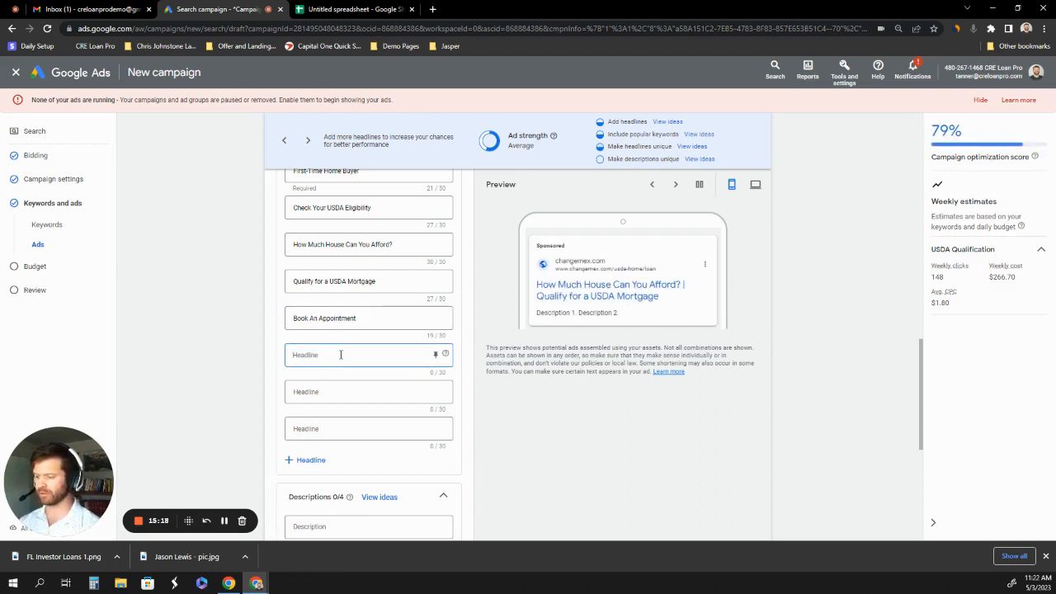
type("How")
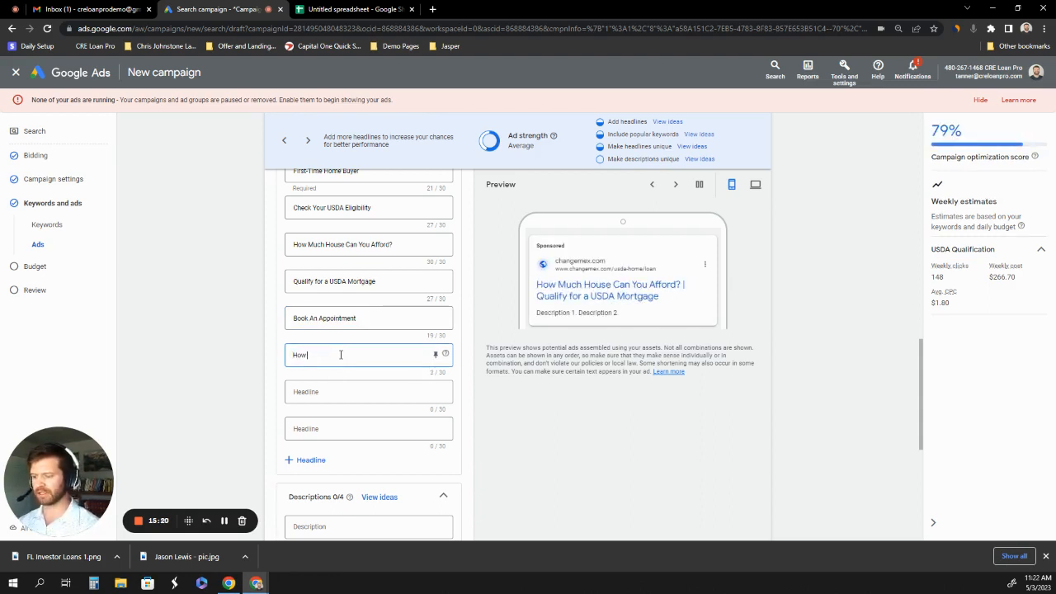
type(" To")
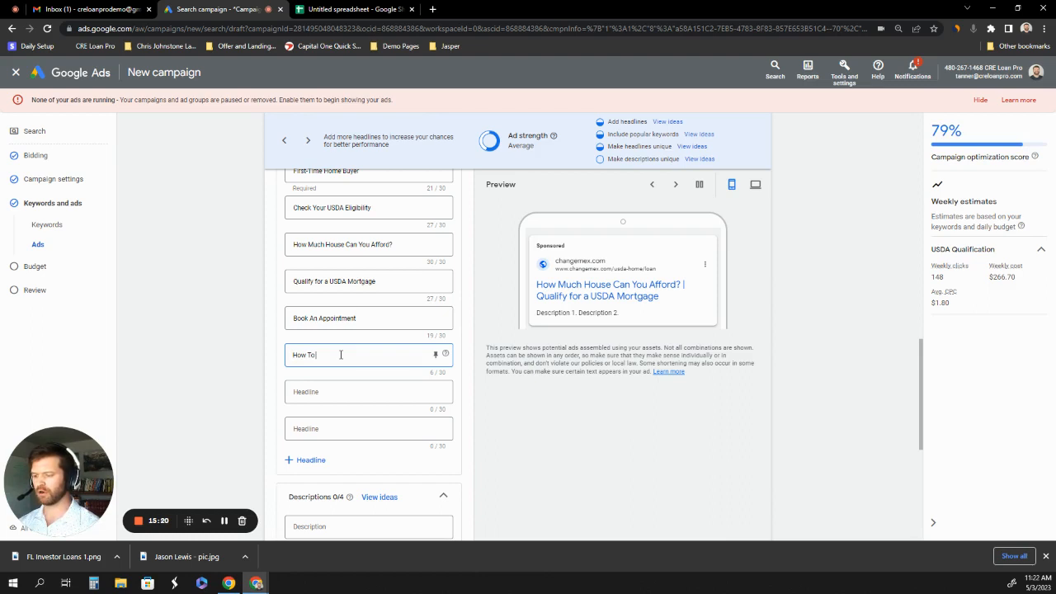
type(" Get A")
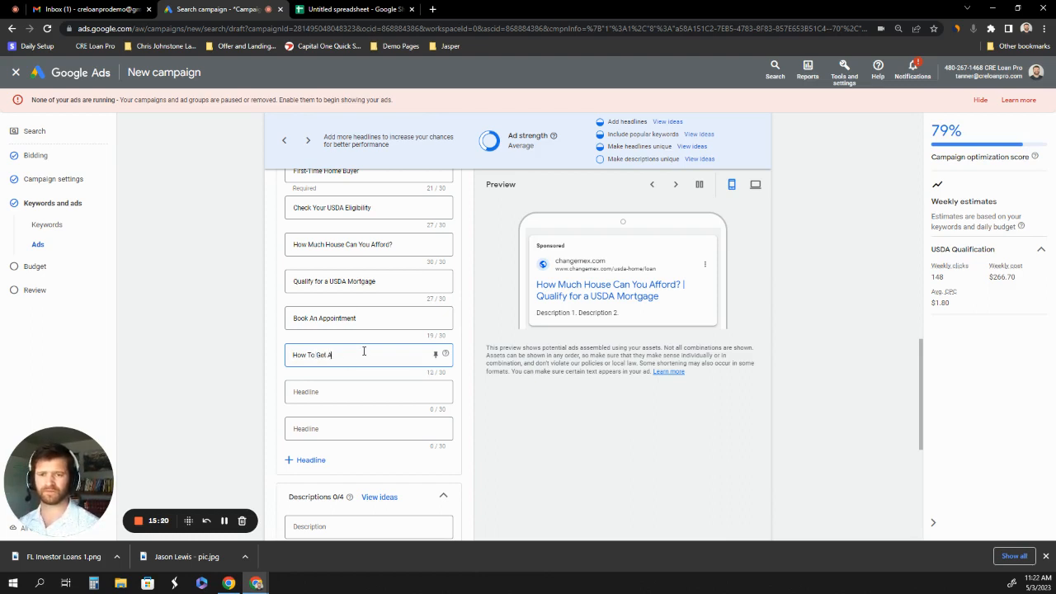
type(" Home Loan")
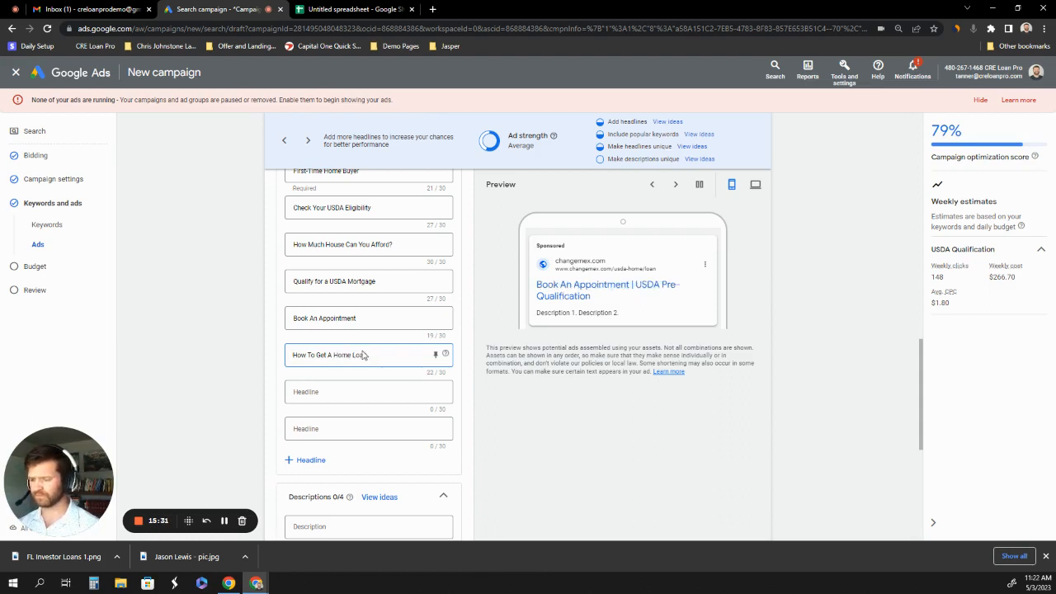
Step: Enter "How Much House Can I afford?" as the search ad's ninth headline
left_click(320, 392)
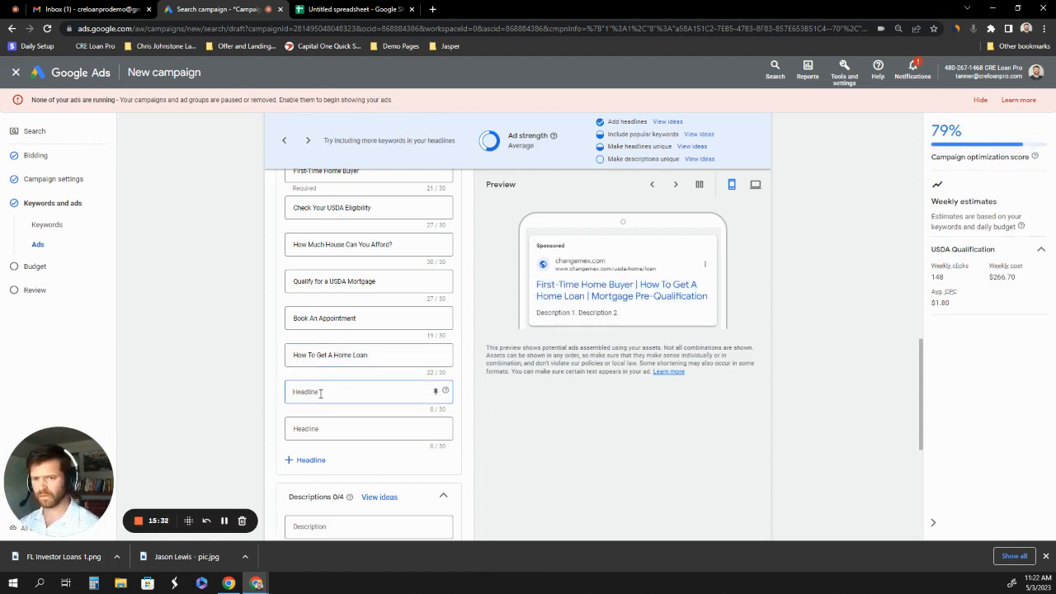
type("Ho")
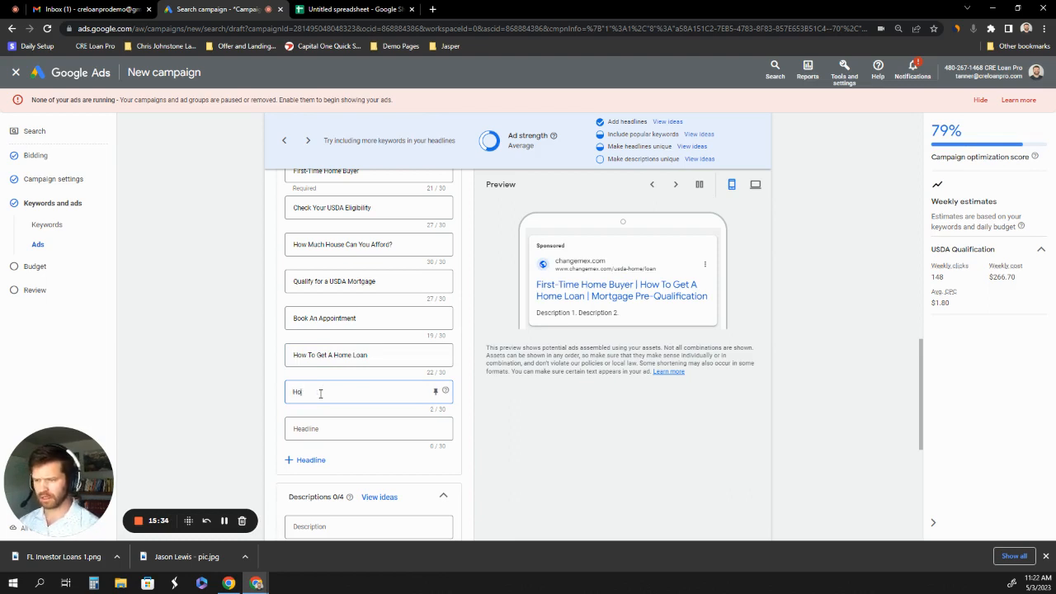
type("w Much Ho")
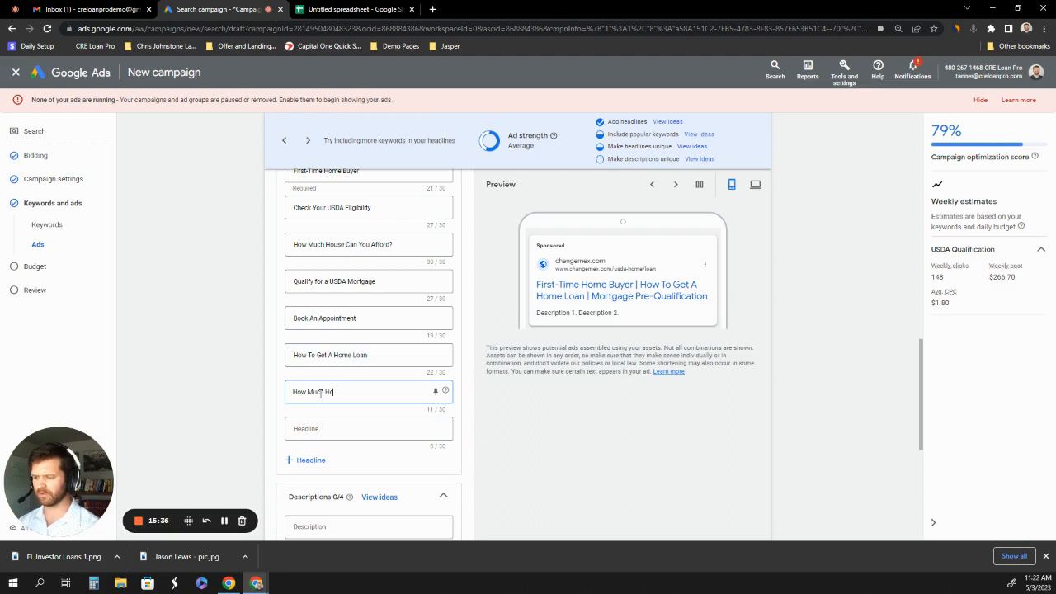
type("us")
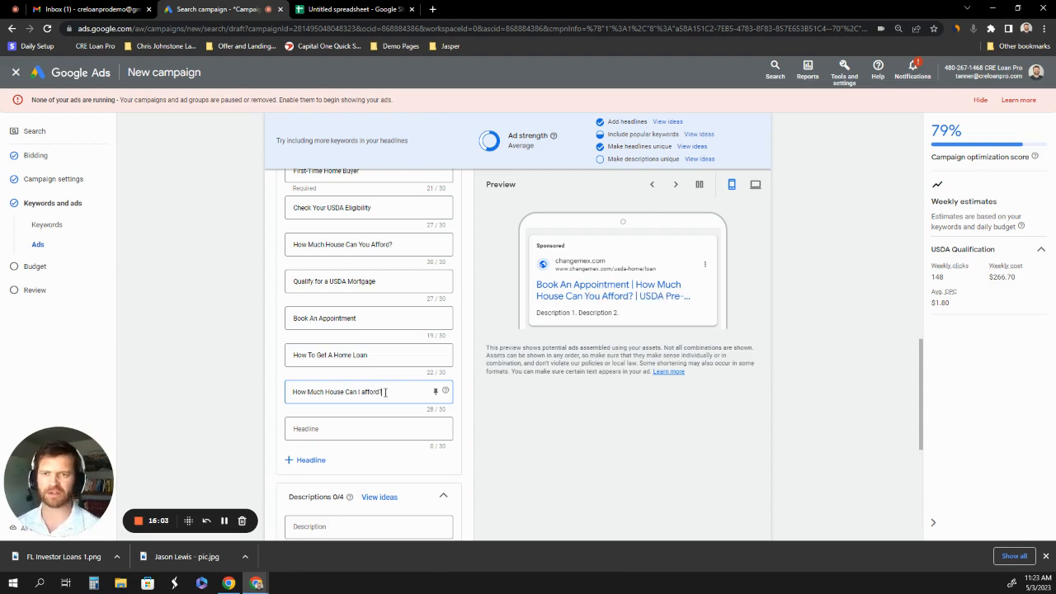
Step: Add more headline fields to the search ad and enter "Georgia USDA Broker" as its tenth headline
scroll(316, 402, "down", 2)
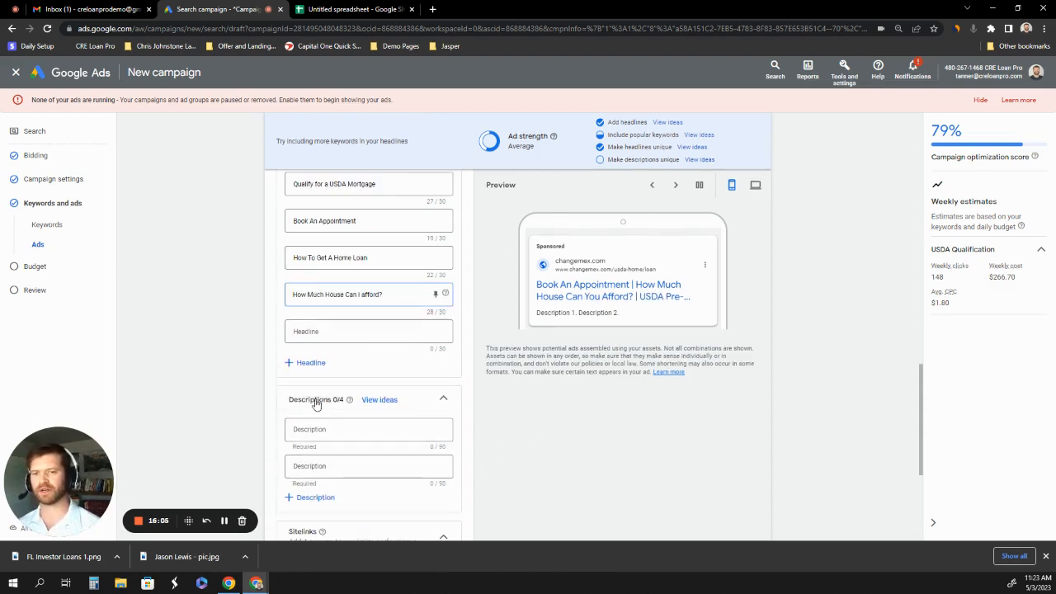
left_click(311, 362)
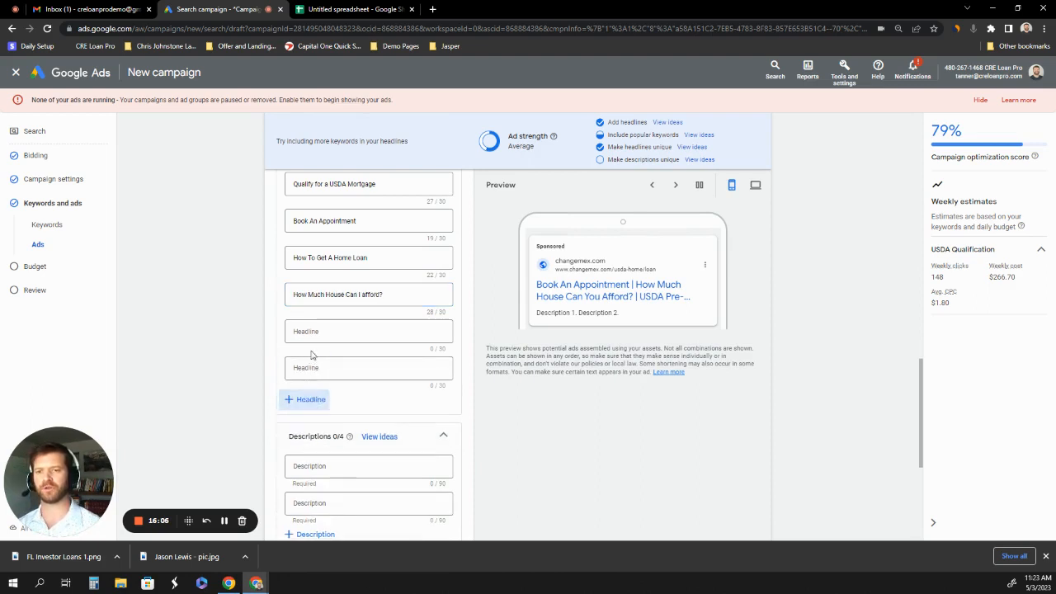
left_click(330, 334)
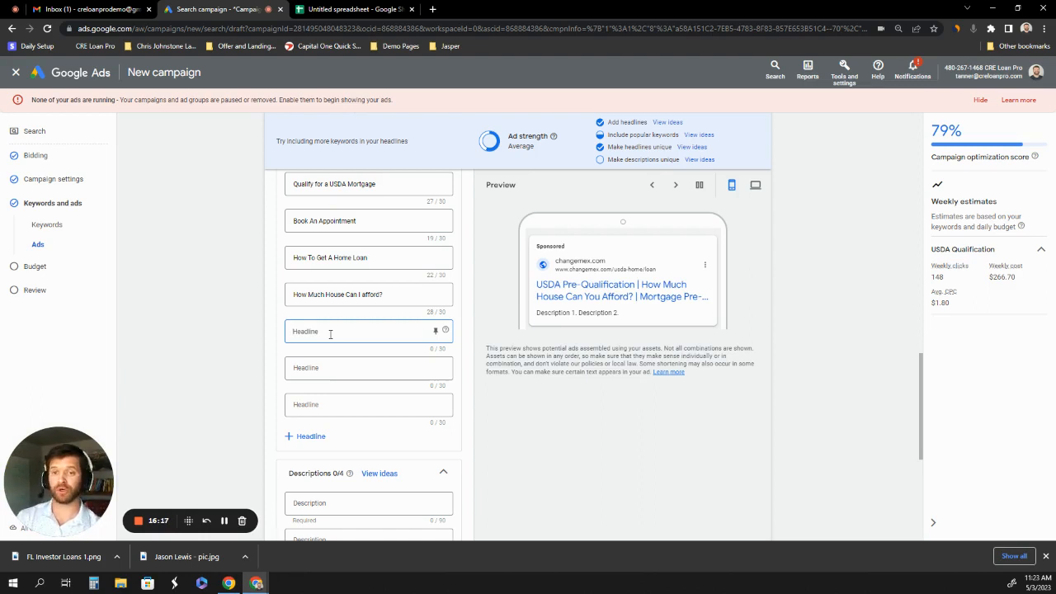
type("Ge")
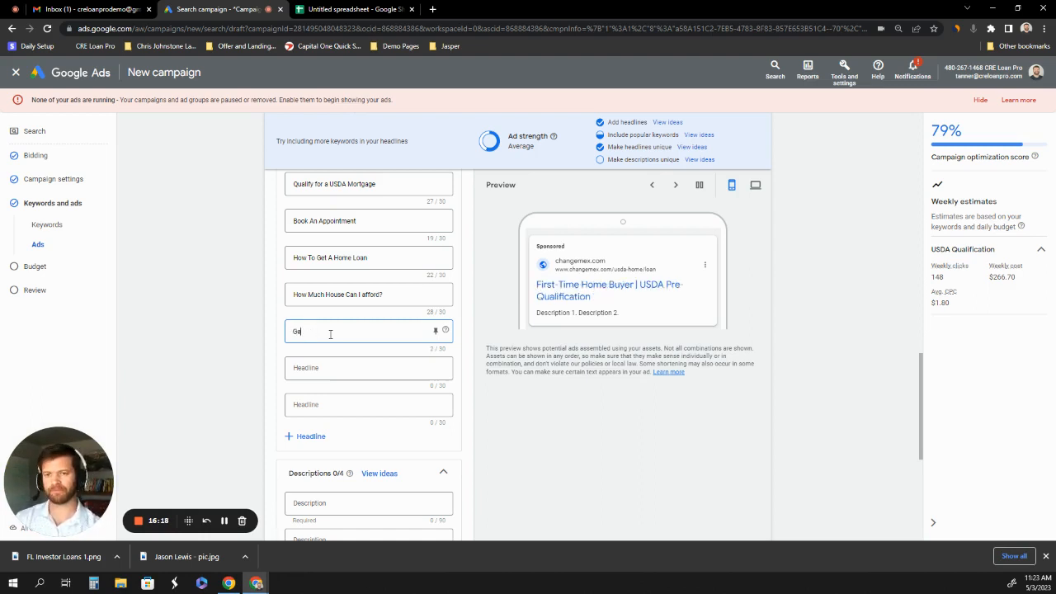
type("orgia USD")
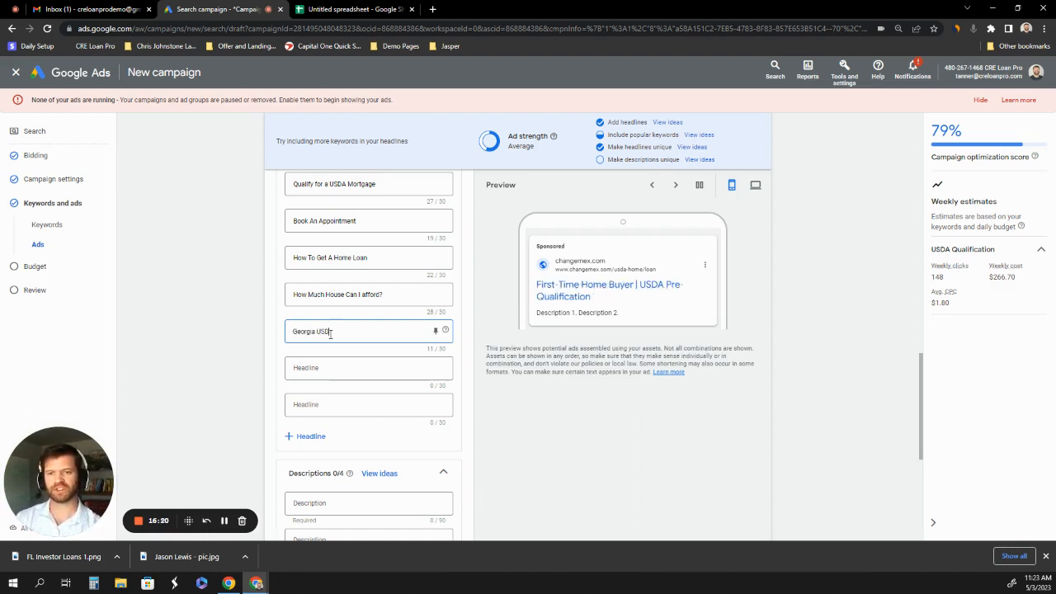
type("a BRoker")
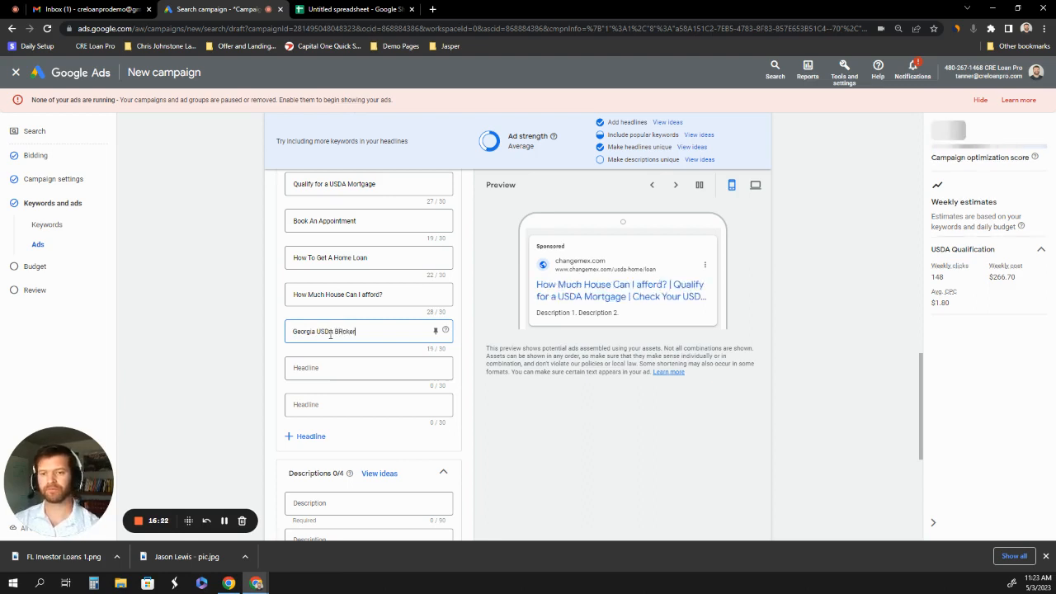
key("BackSpace")
key("BackSpace")
key("BackSpace")
key("BackSpace")
key("BackSpace")
type("ro")
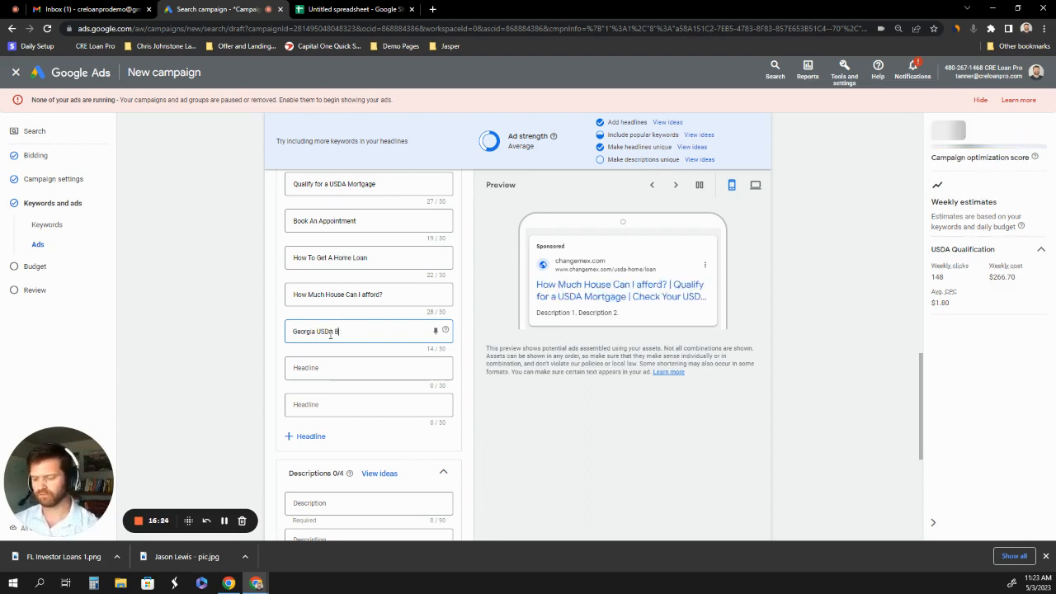
type("ker")
Step: Enter "Georgia USDA Lender" as the search ad's eleventh headline
left_click(317, 366)
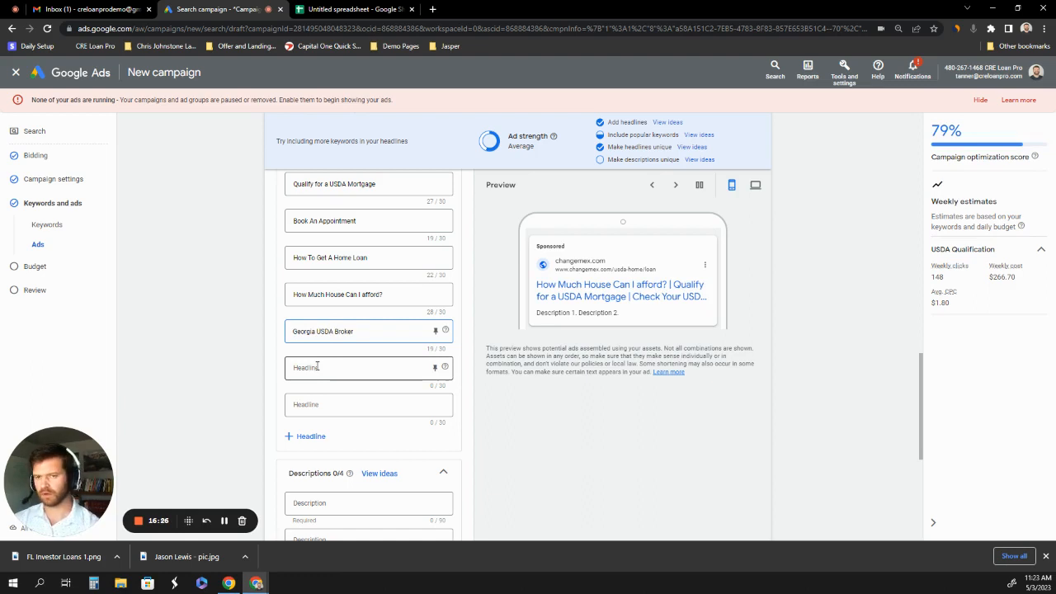
type("Ge")
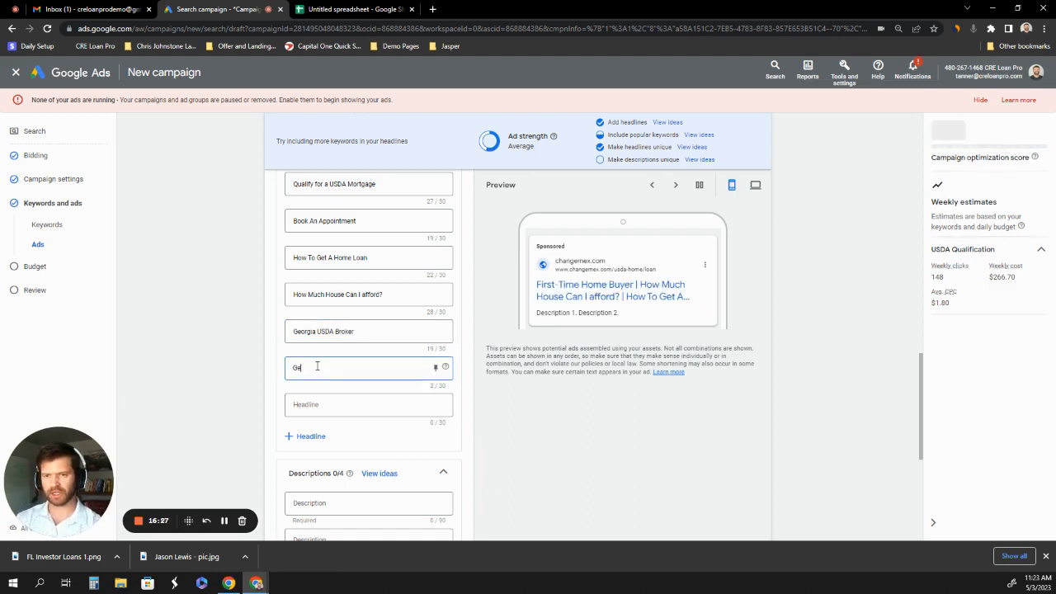
type("orgia")
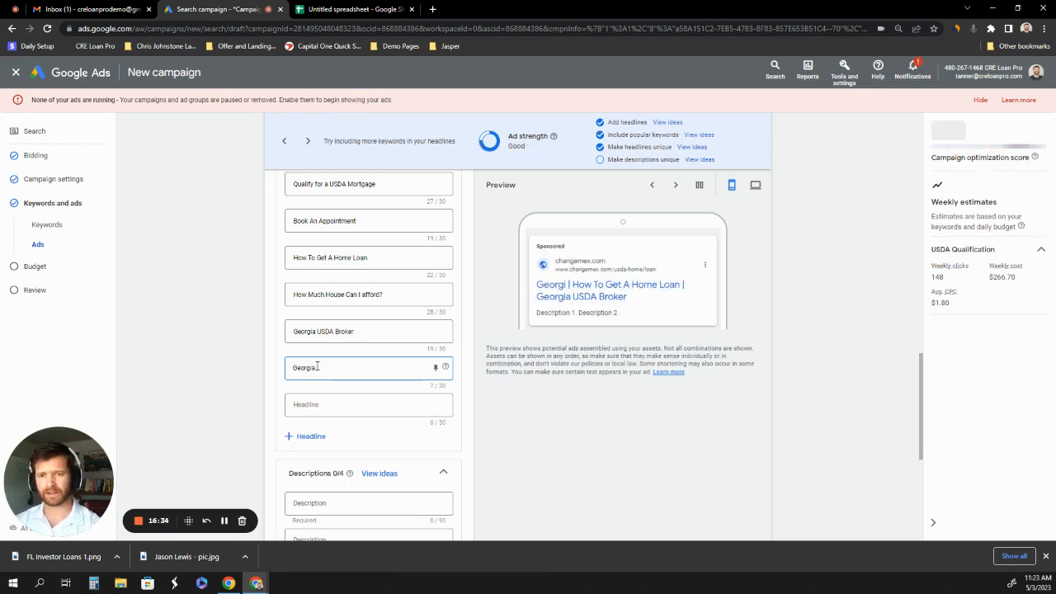
type(" USDA Lender")
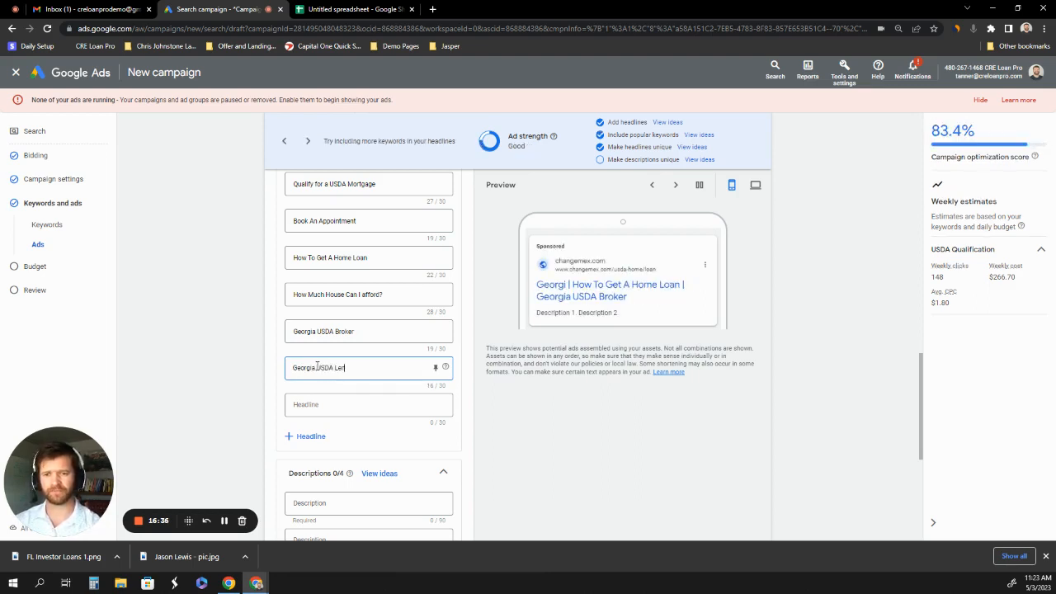
Step: Enter "USDA Home Loan Approval" as the search ad's twelfth headline
left_click(315, 406)
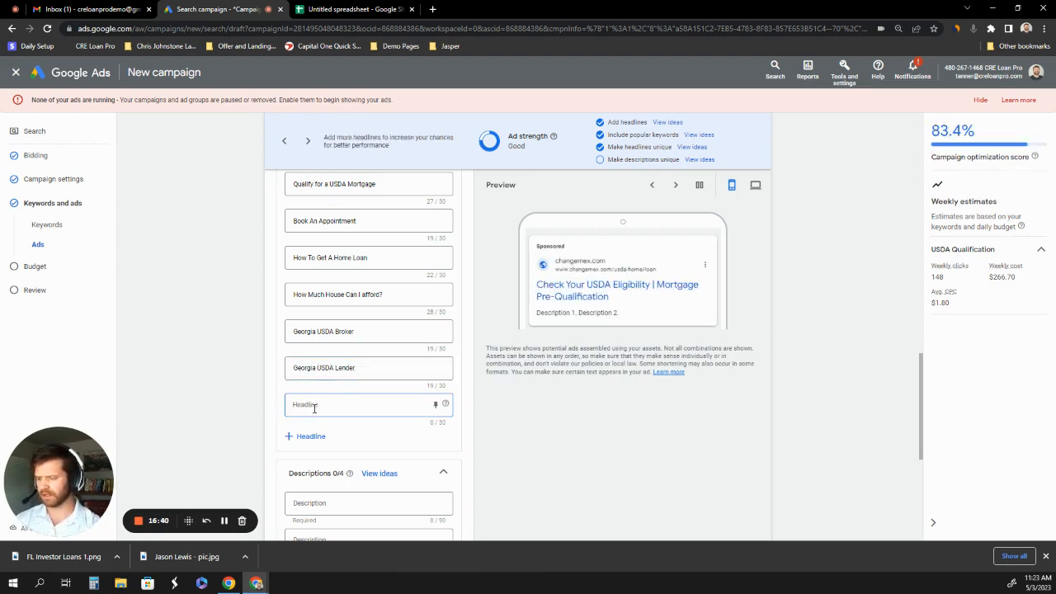
type("USDA")
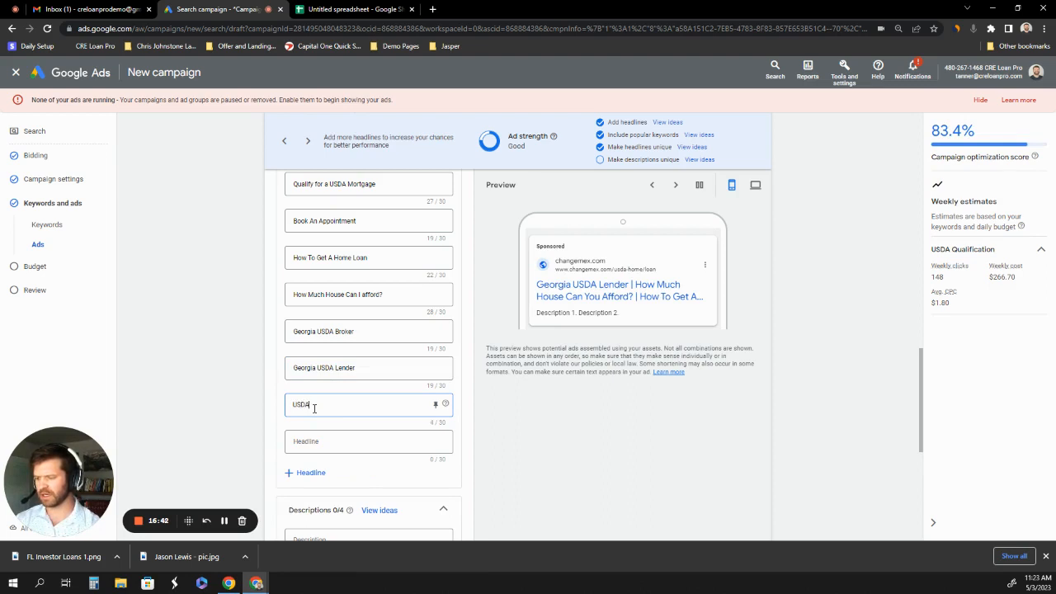
type(" Hoe Loa")
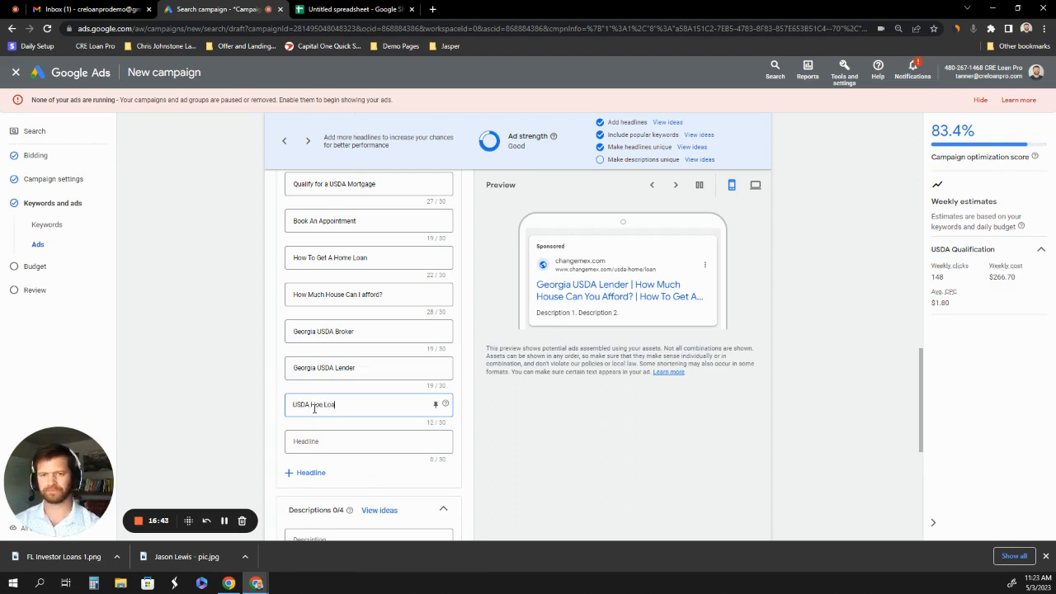
type("n Approval")
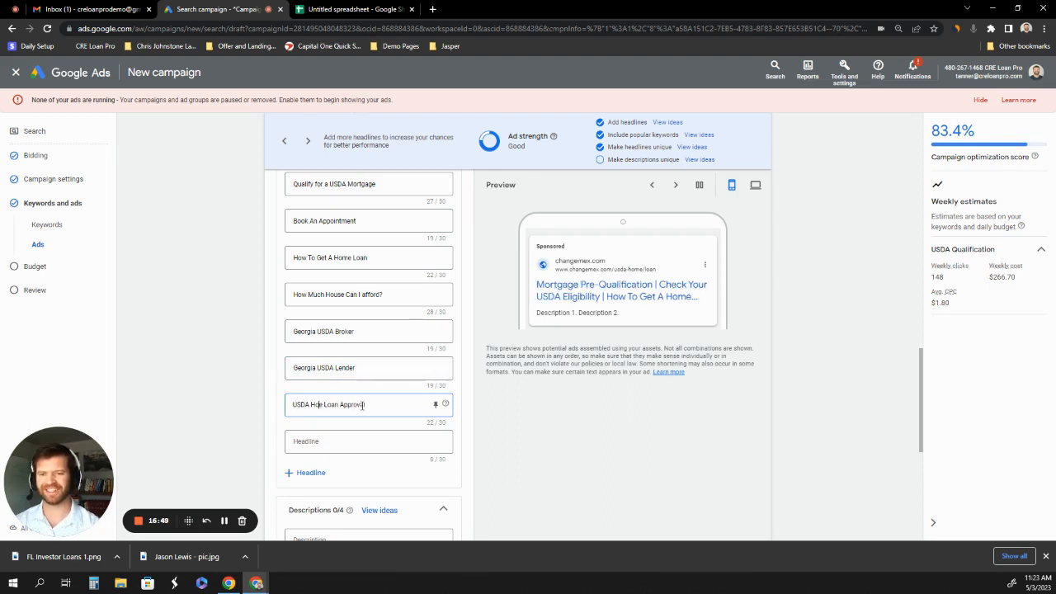
left_click(319, 405)
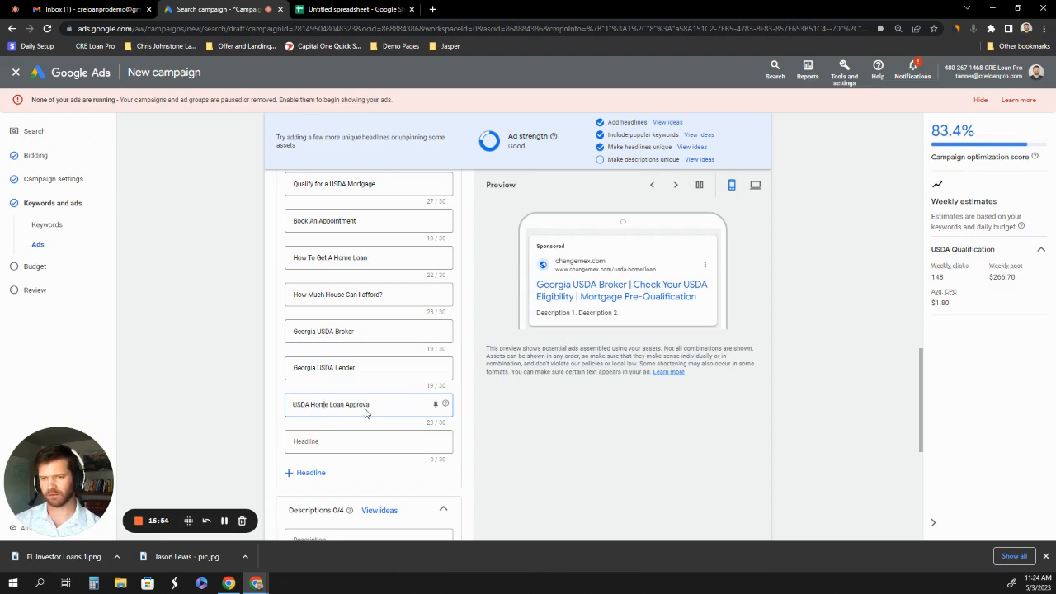
Step: Enter "Looking To See If You Are Eligible For USDA Financing? Book An Appointment Today." as the search ad's first description
scroll(376, 404, "down", 1)
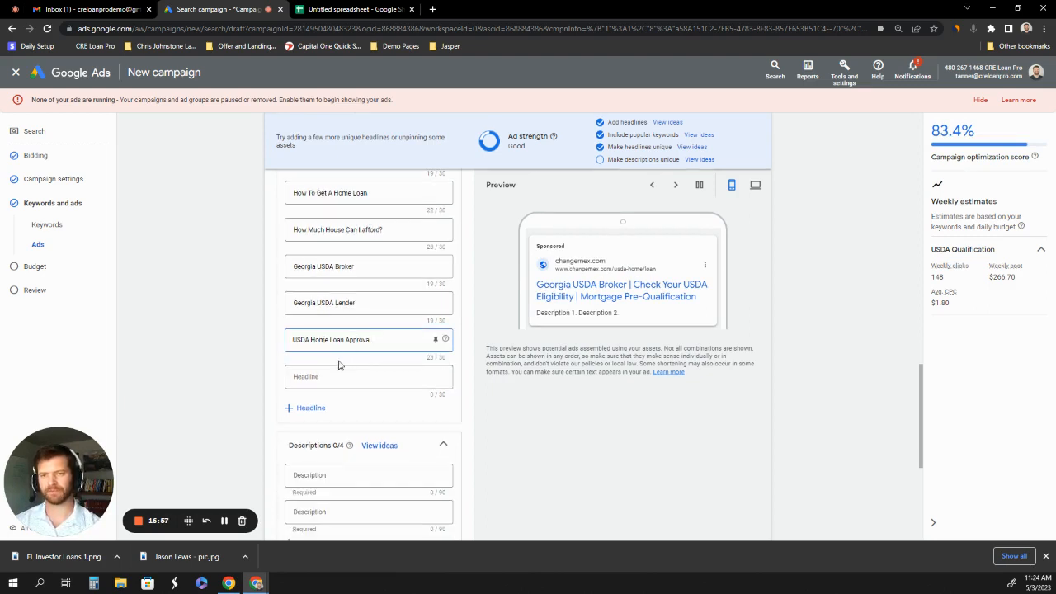
scroll(339, 364, "down", 1)
left_click(320, 411)
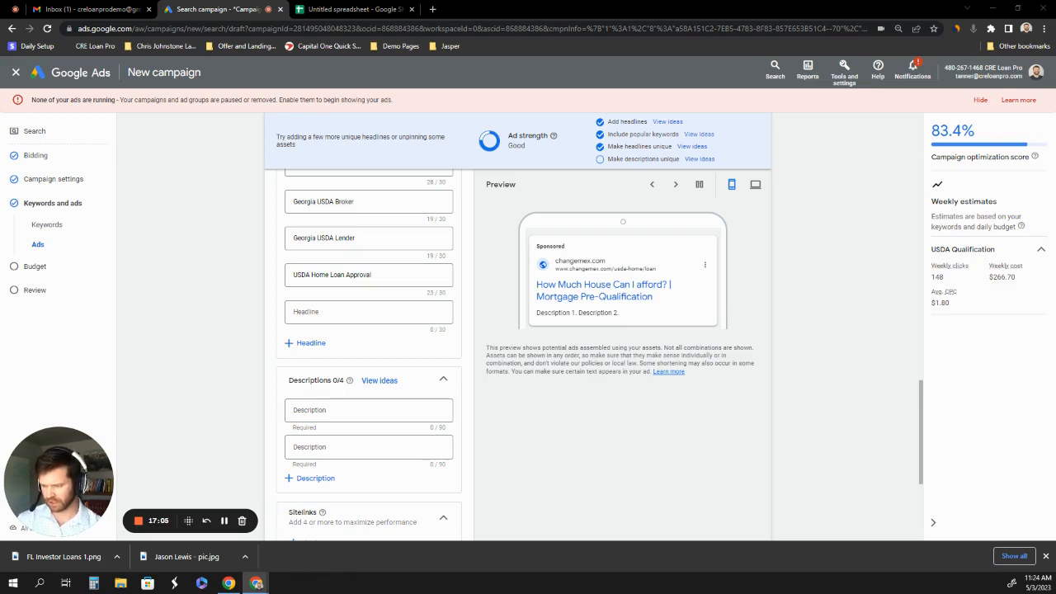
left_click(332, 411)
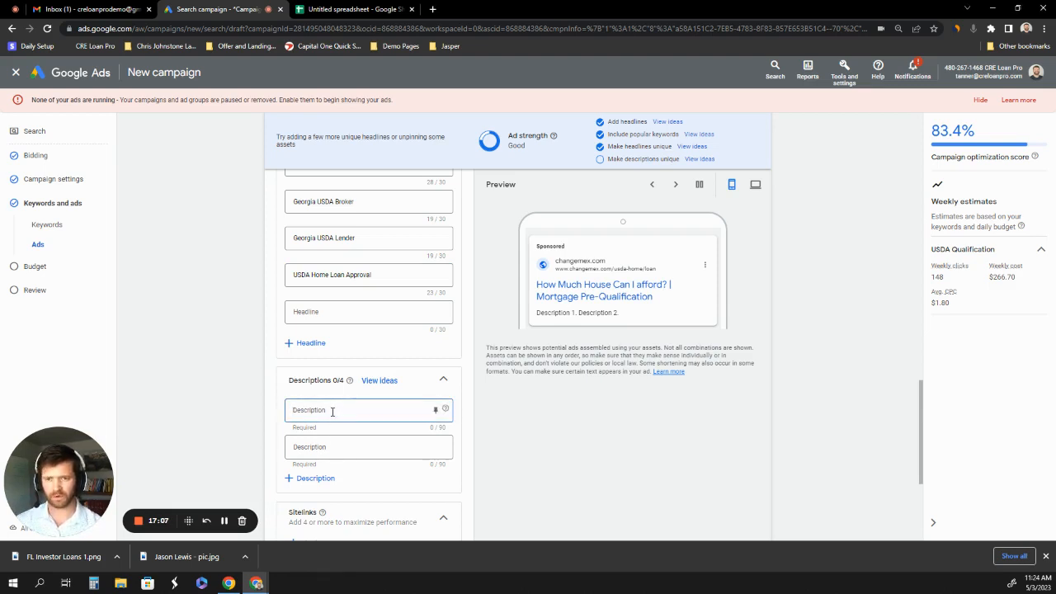
type("Looking To See If You Are Eligible For USDA Financing? Book An Appointment Today")
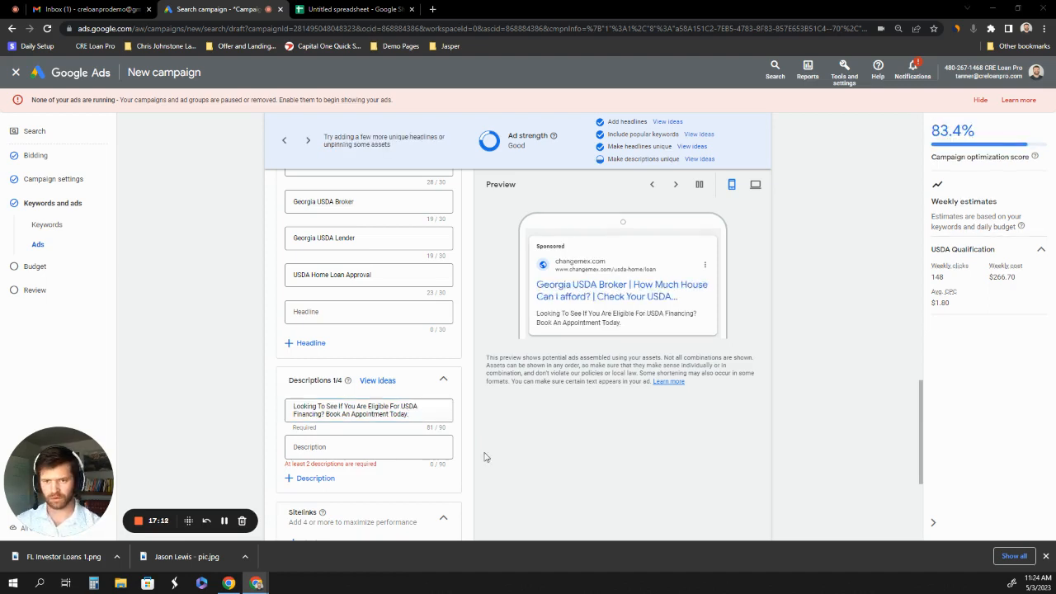
Step: Enter "Free Online Resource to Help You Identify Exactly How Much House You Can Afford" as the search ad's second description
left_click(327, 448)
type("Free Online Resource to Help You Identify Exactly How Much House You Can Afford")
Step: Add a third description to the search ad reading "Find Out If Your Eligible for A Zero Down USDA Home Loan."
left_click(316, 478)
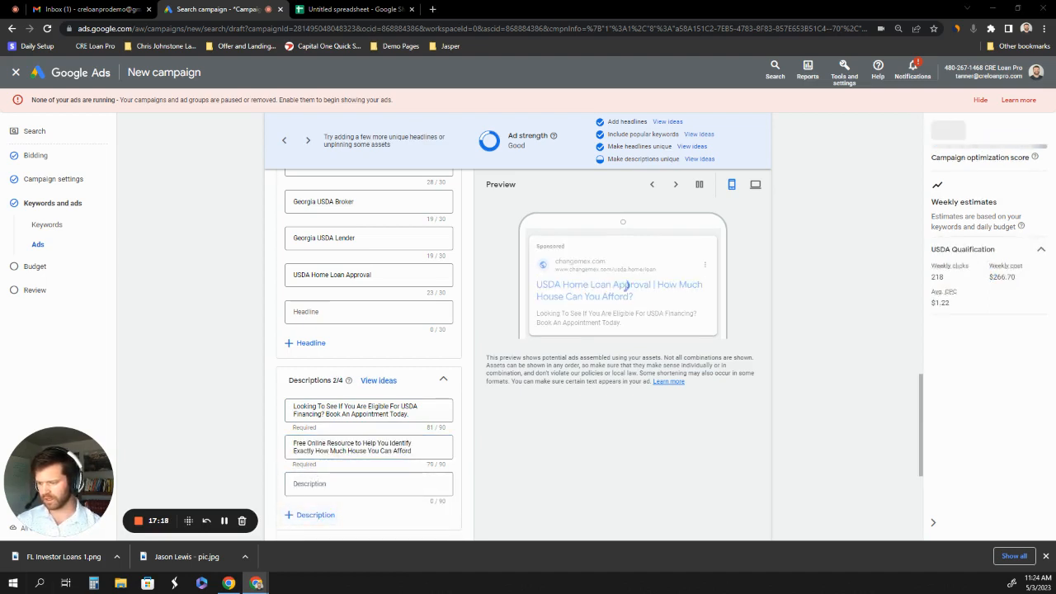
left_click(375, 489)
type("Find Out If Your Eligible for A Zero Down USDA Home Loan.")
Step: Add a fourth description reading "Getting a Mortgage Made Simple. Learn About Finding The Best Home Loan For You"
left_click(329, 518)
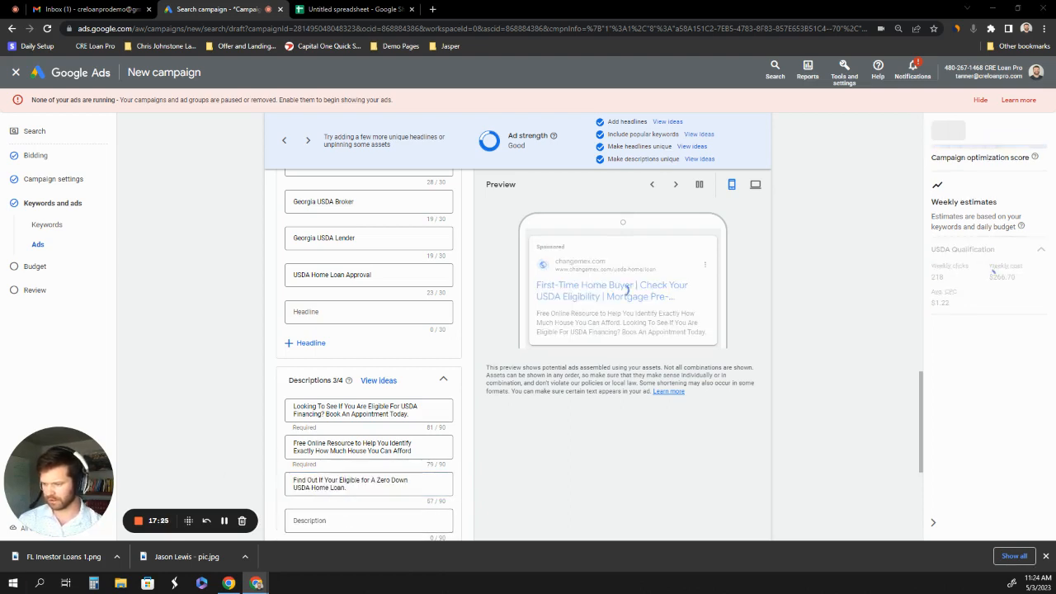
left_click(339, 520)
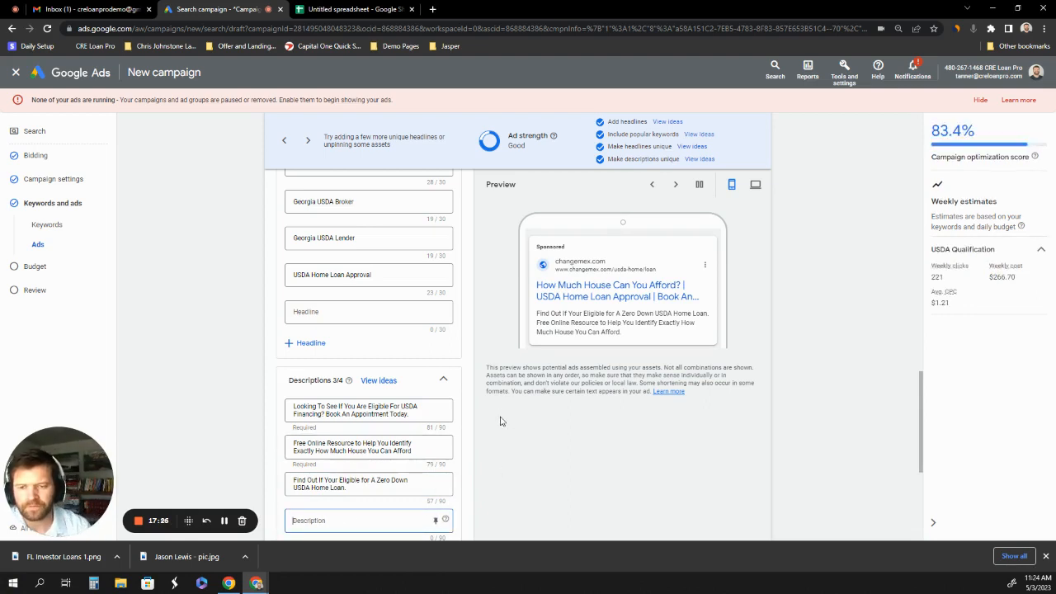
type("Getting a Mortgage Made Simple. Learn About Finding The Best Home Loan For You")
Step: Review the ad's headlines and descriptions, and examine the sitelinks, callouts and additional asset types offered for it
scroll(505, 409, "down", 2)
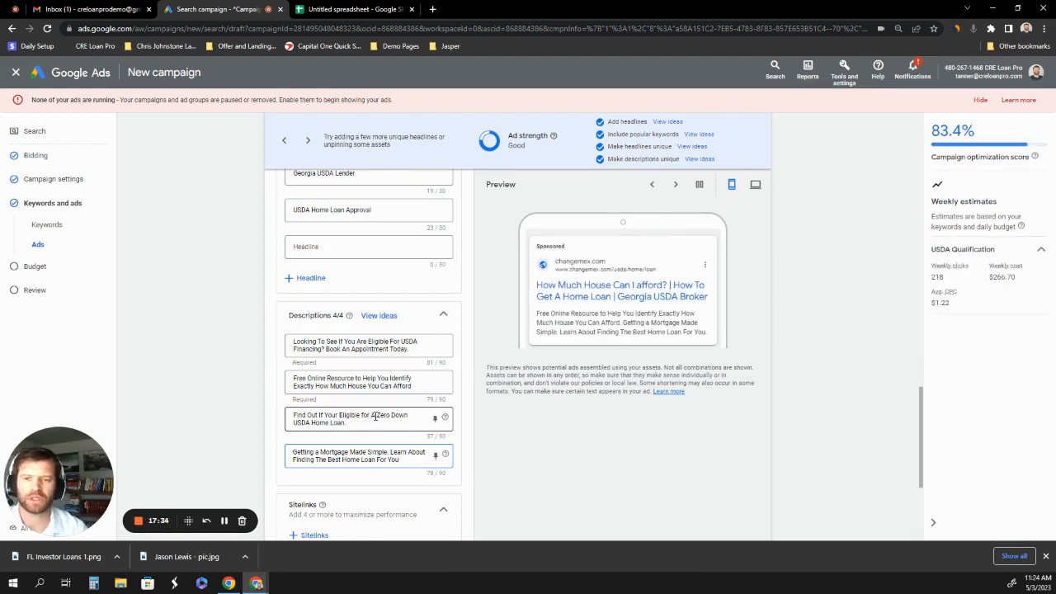
scroll(378, 404, "up", 3)
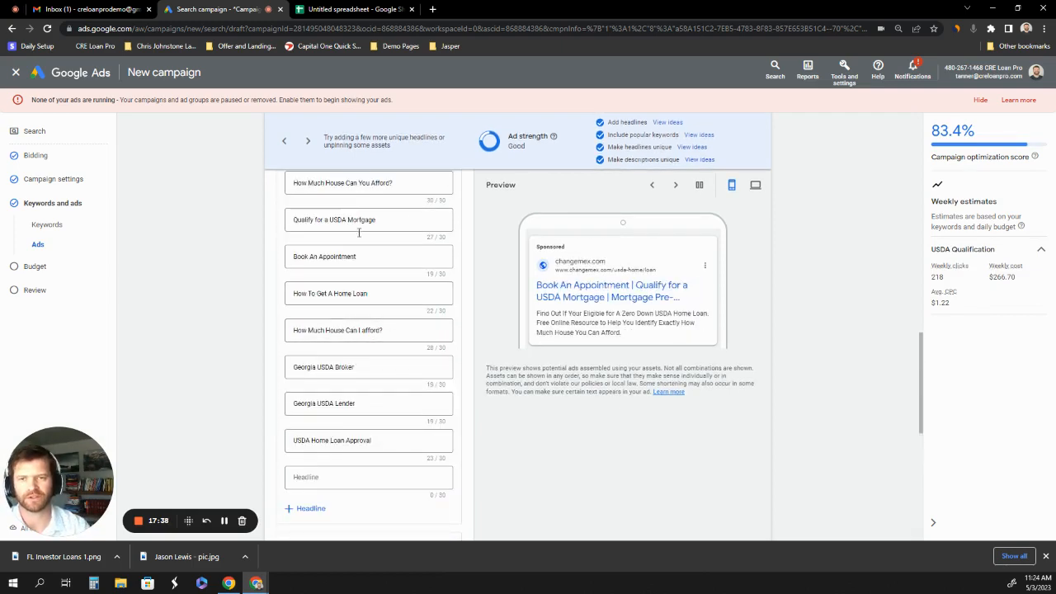
scroll(367, 305, "down", 4)
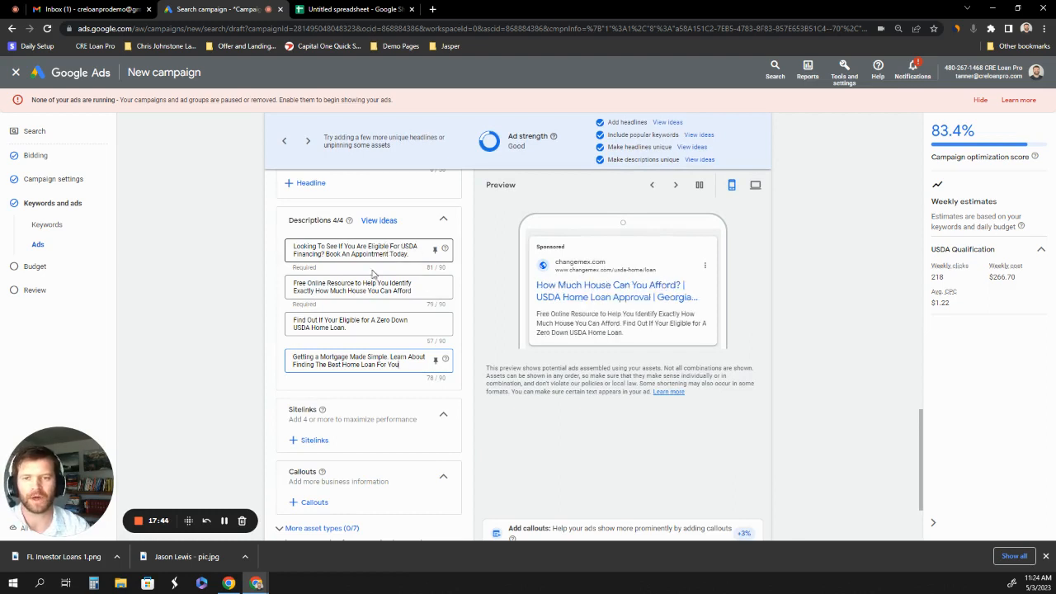
scroll(375, 280, "down", 1)
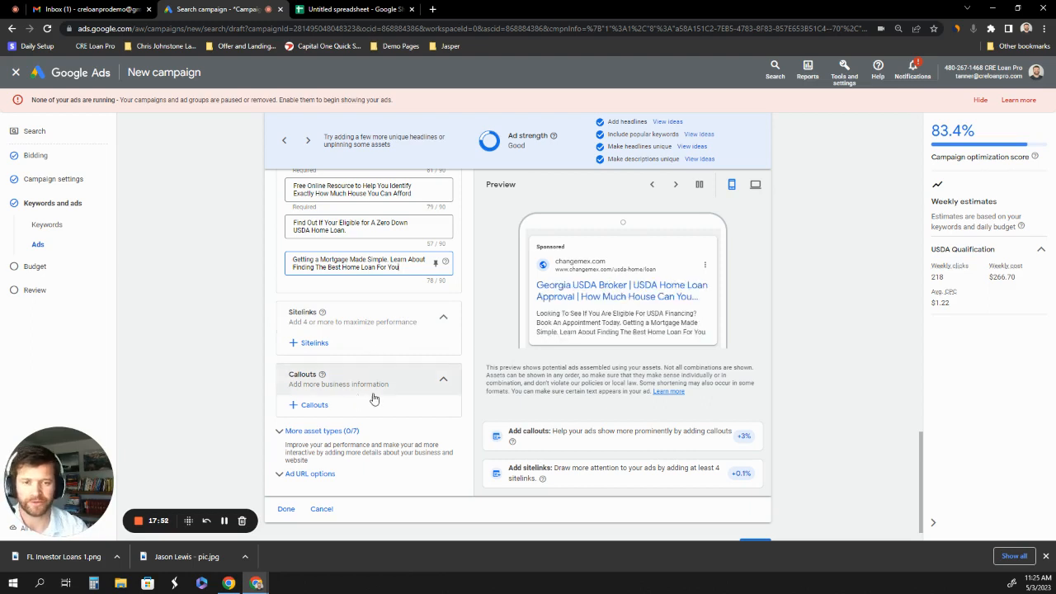
left_click(343, 434)
scroll(383, 352, "down", 1)
scroll(384, 352, "down", 2)
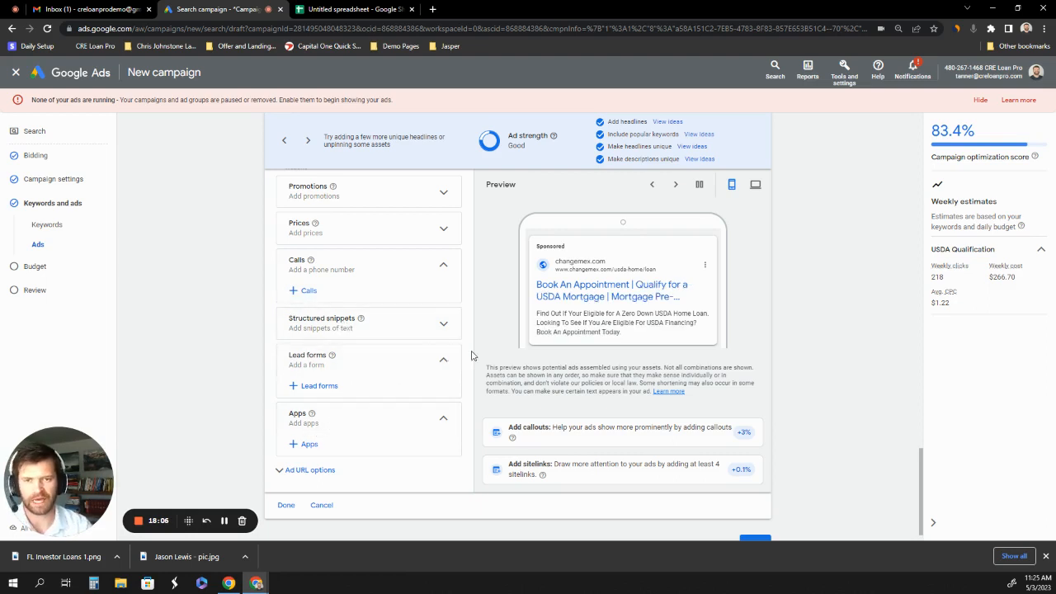
scroll(465, 356, "up", 3)
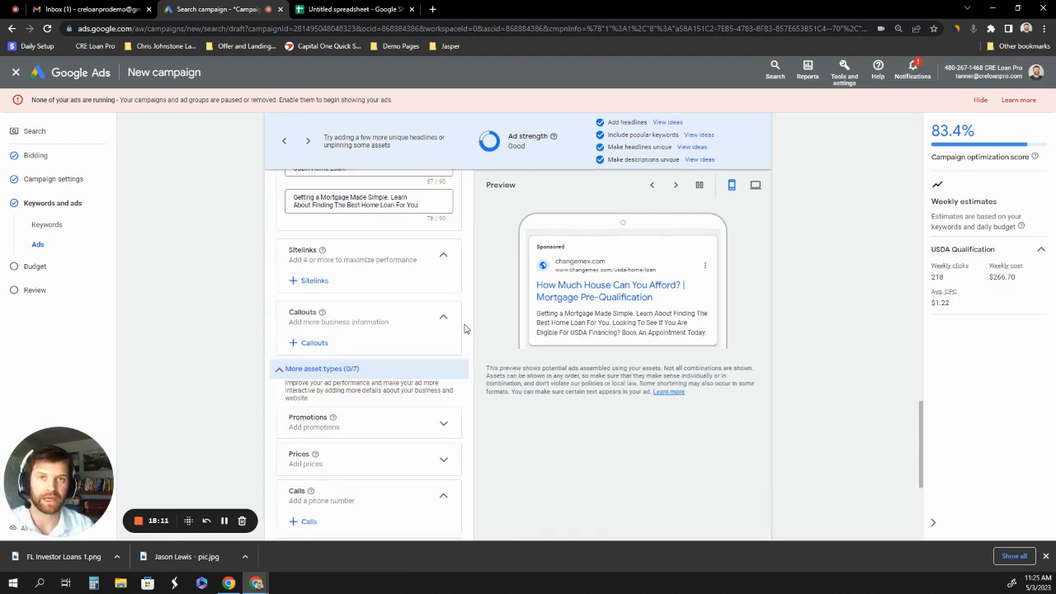
scroll(464, 329, "up", 6)
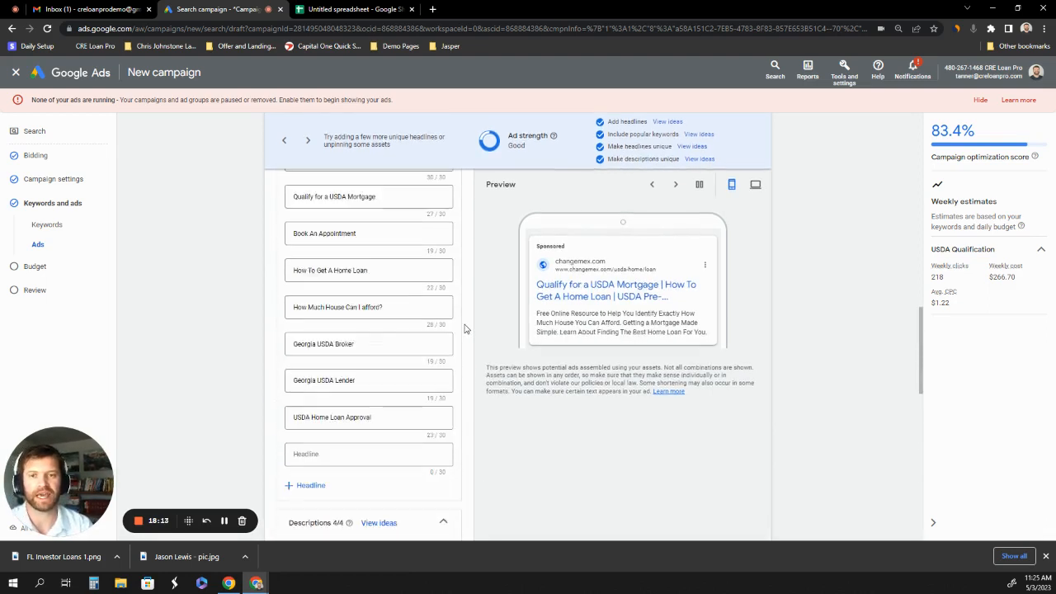
scroll(465, 328, "up", 3)
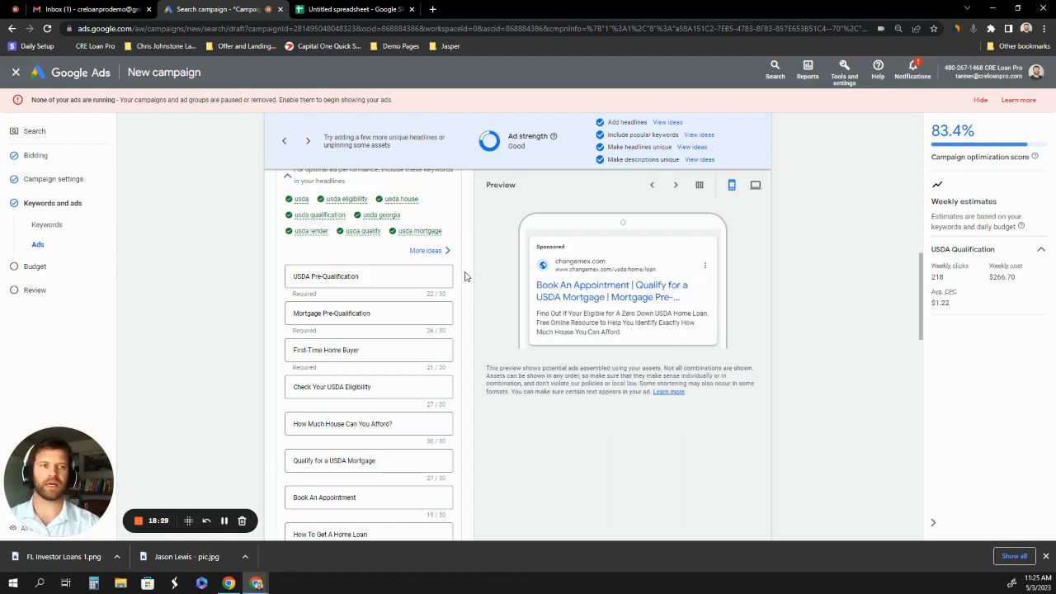
scroll(464, 275, "down", 4)
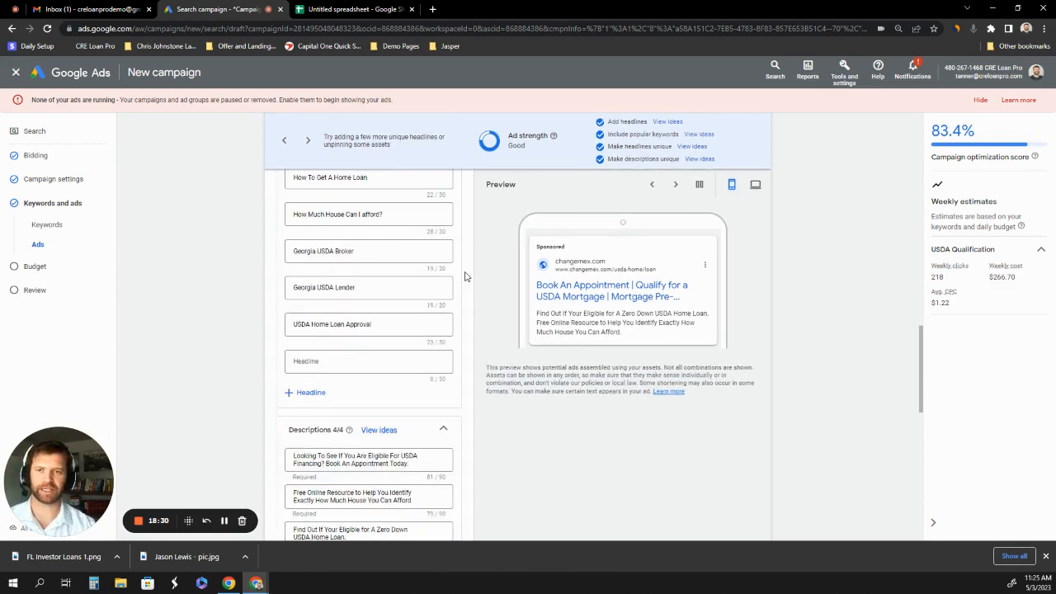
scroll(464, 275, "down", 8)
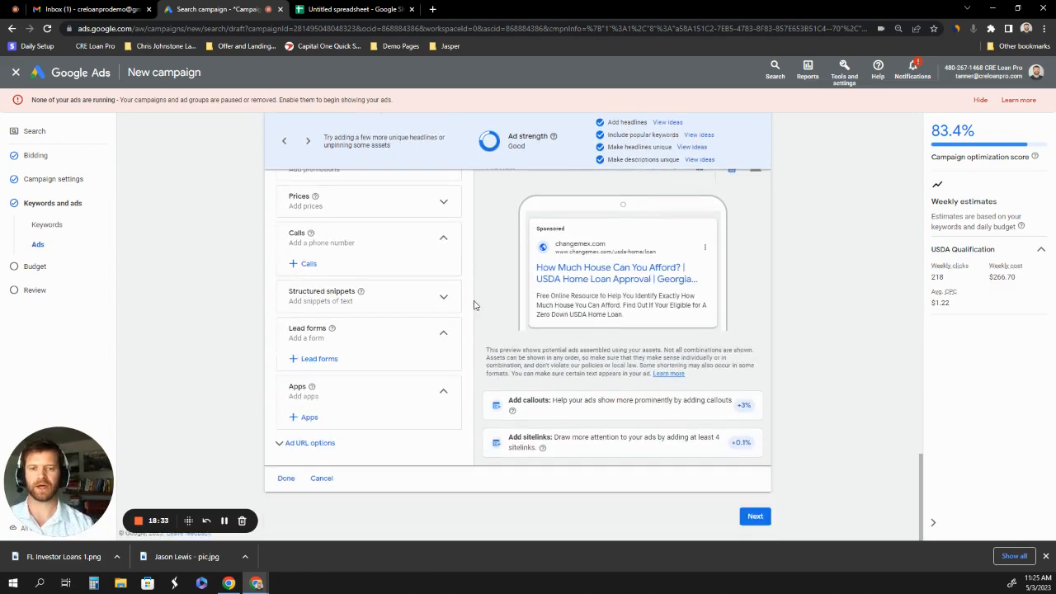
Step: Continue to the campaign budget, set a custom average daily budget of $33.33 and check its estimated weekly clicks
left_click(755, 518)
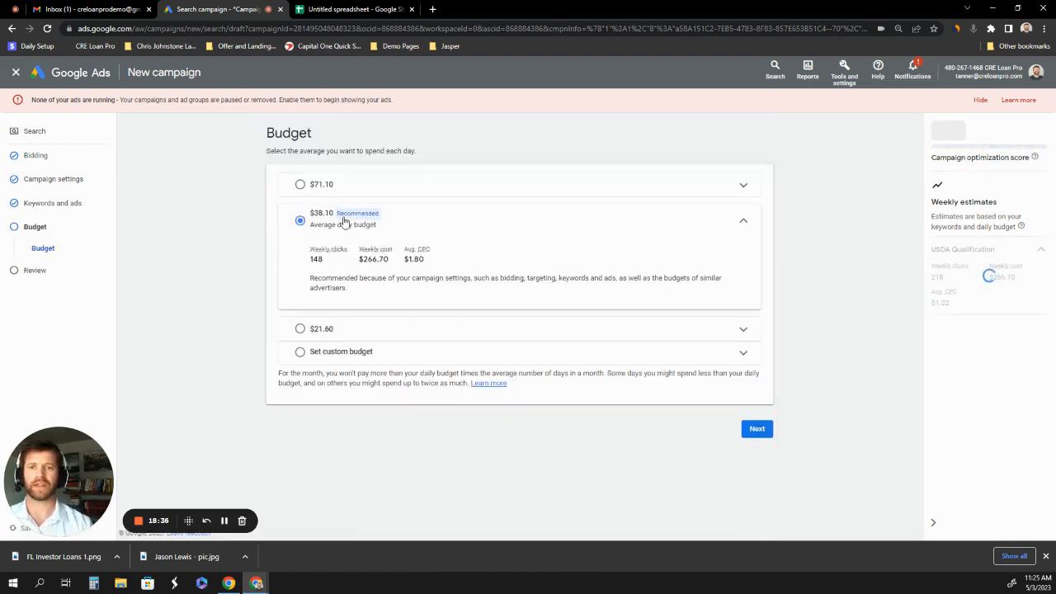
left_click(314, 346)
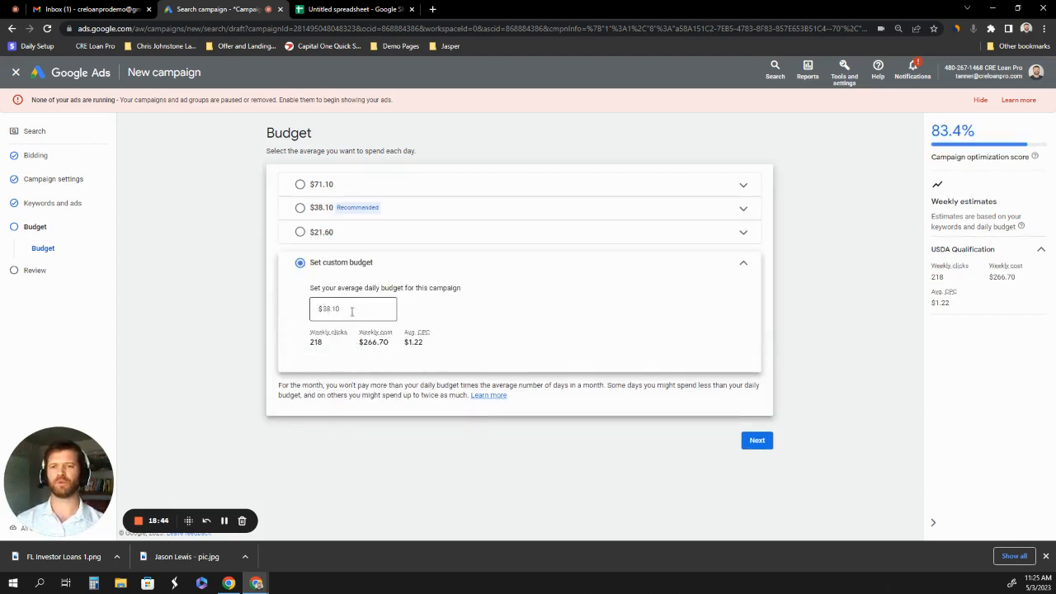
left_click_drag(352, 311, 323, 316)
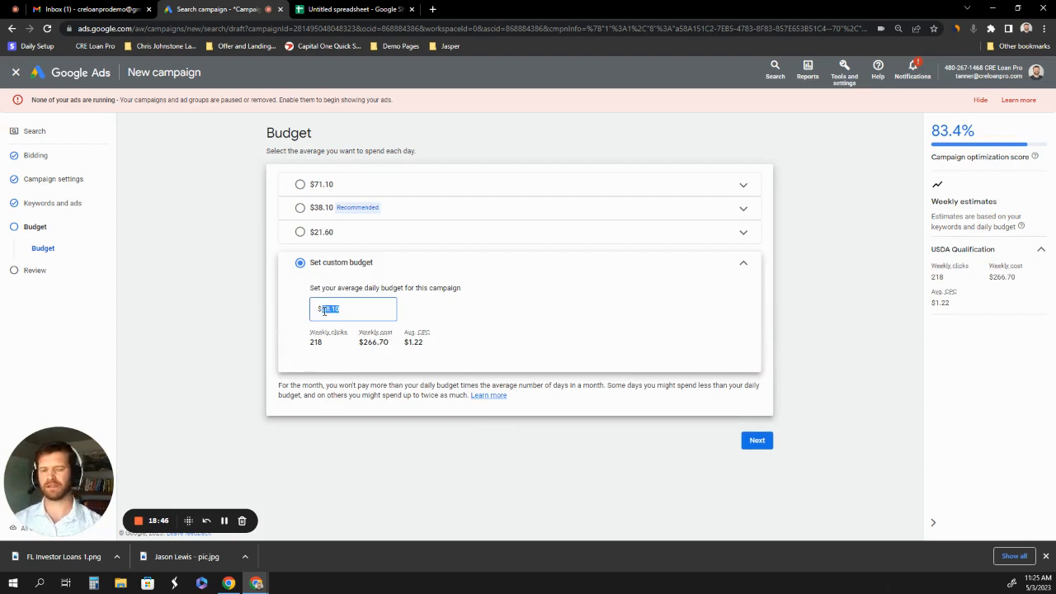
key("BackSpace")
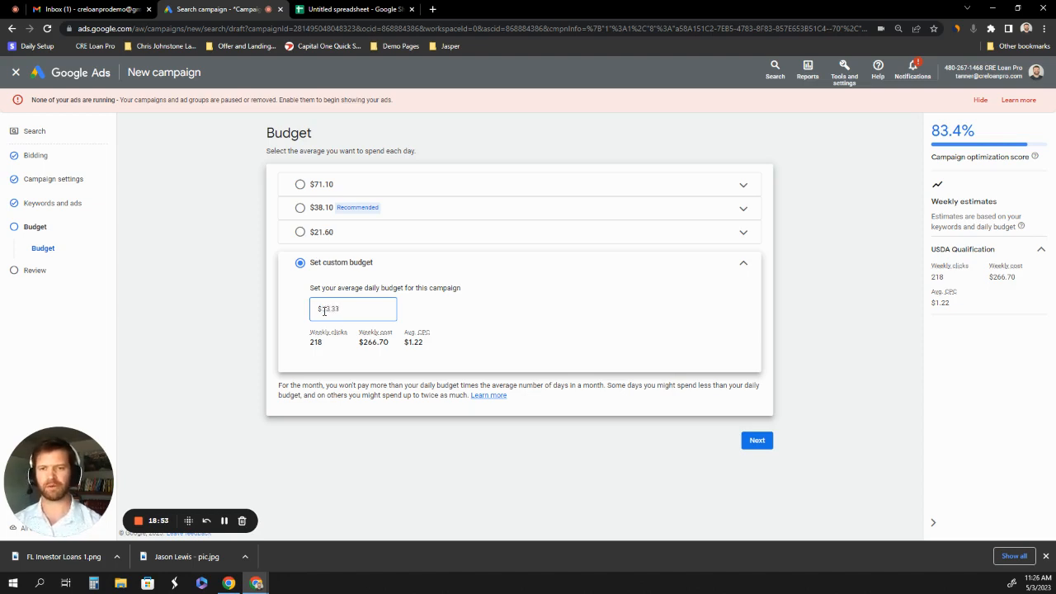
left_click(419, 339)
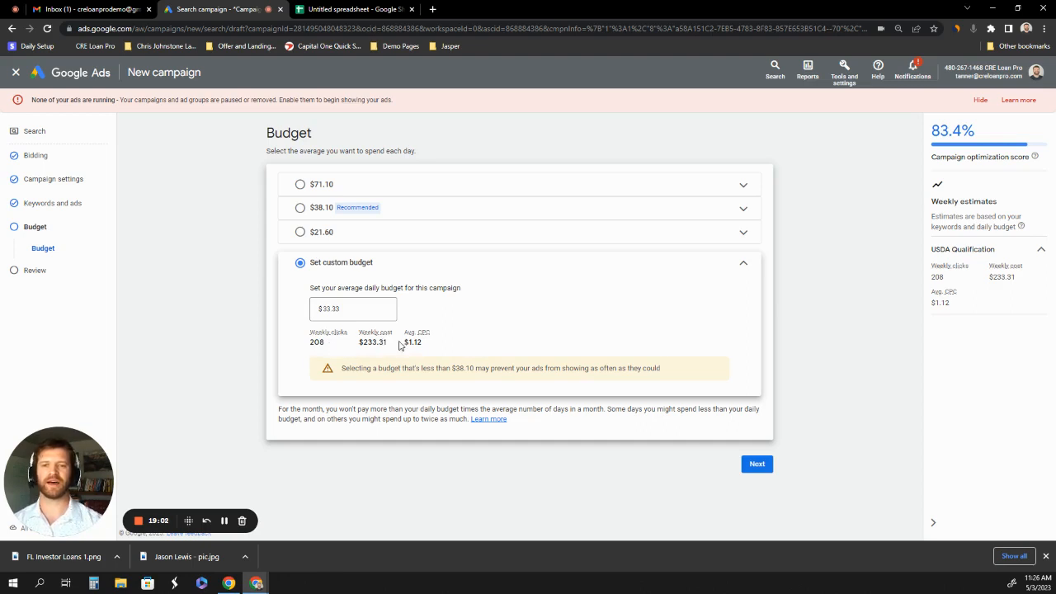
left_click_drag(332, 346, 302, 348)
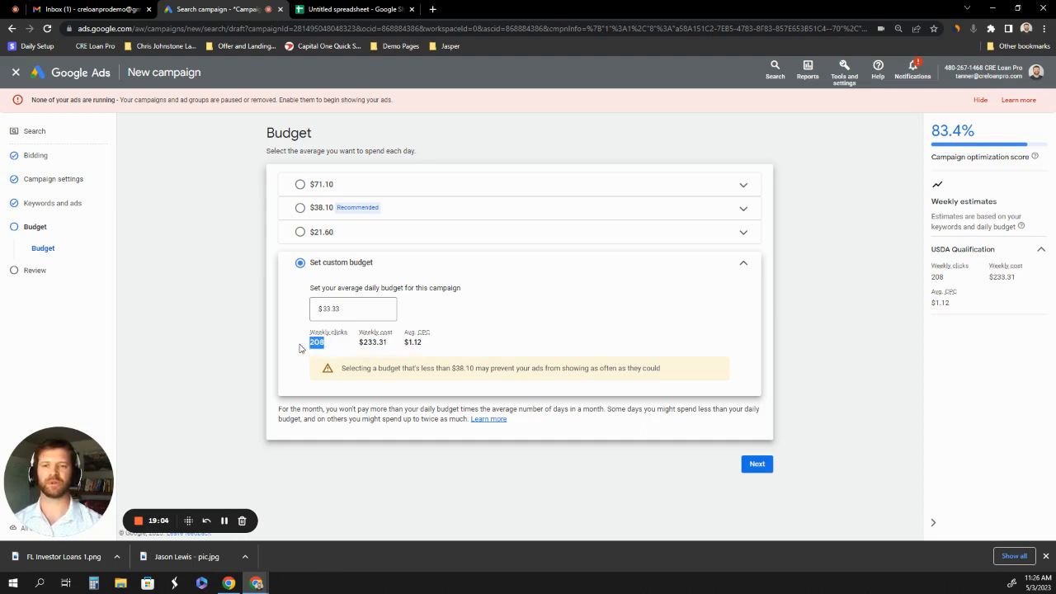
left_click(438, 343)
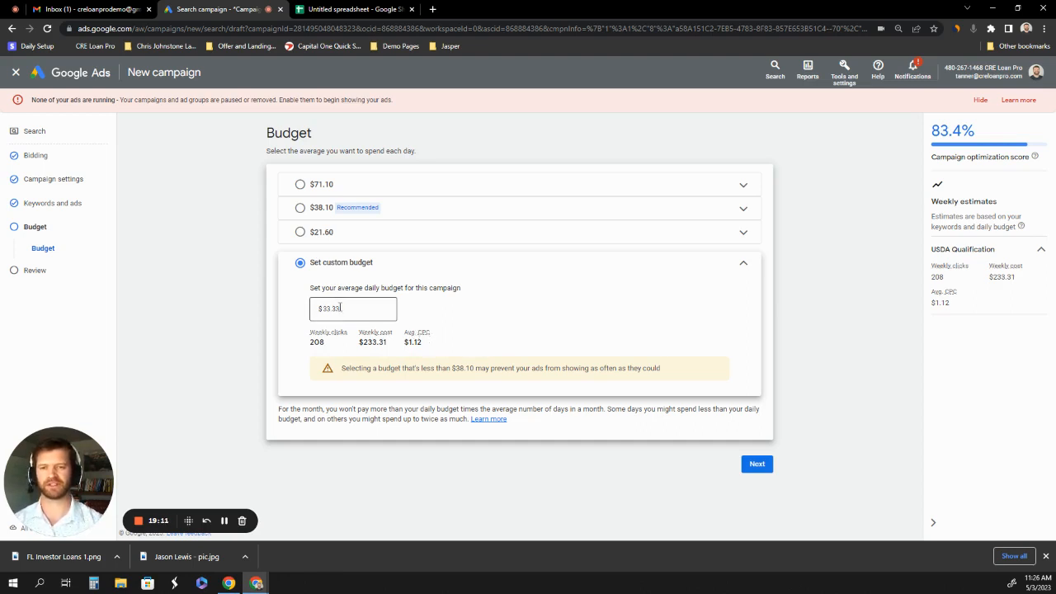
Step: Continue to the campaign review and confirm the account holder's identity
left_click(757, 466)
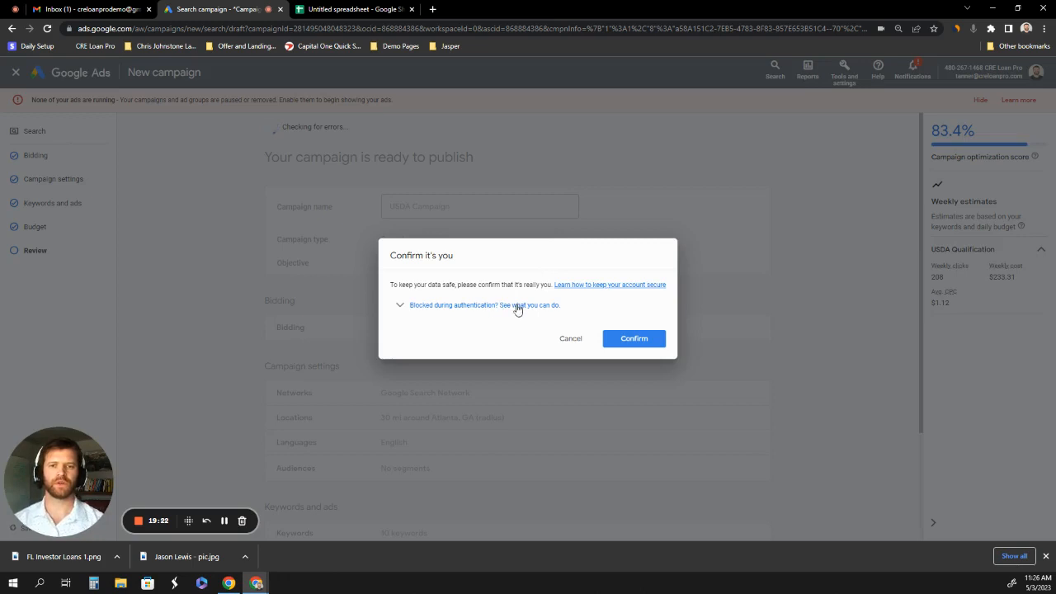
left_click(635, 339)
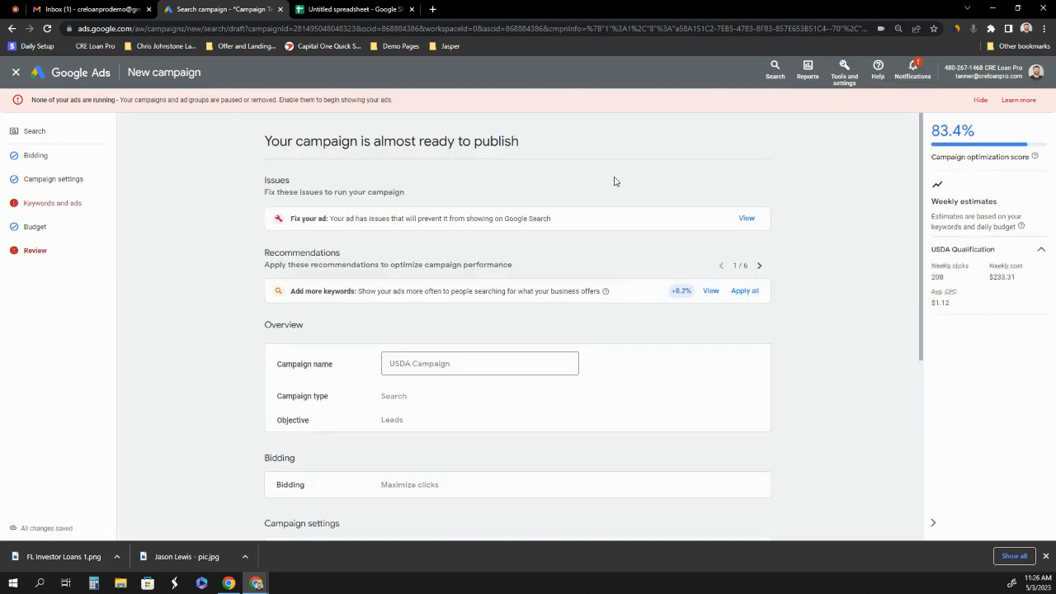
Step: Go back to the keywords and ads stage and look through the keyword list and ad entry for the flagged issue
scroll(495, 180, "down", 1)
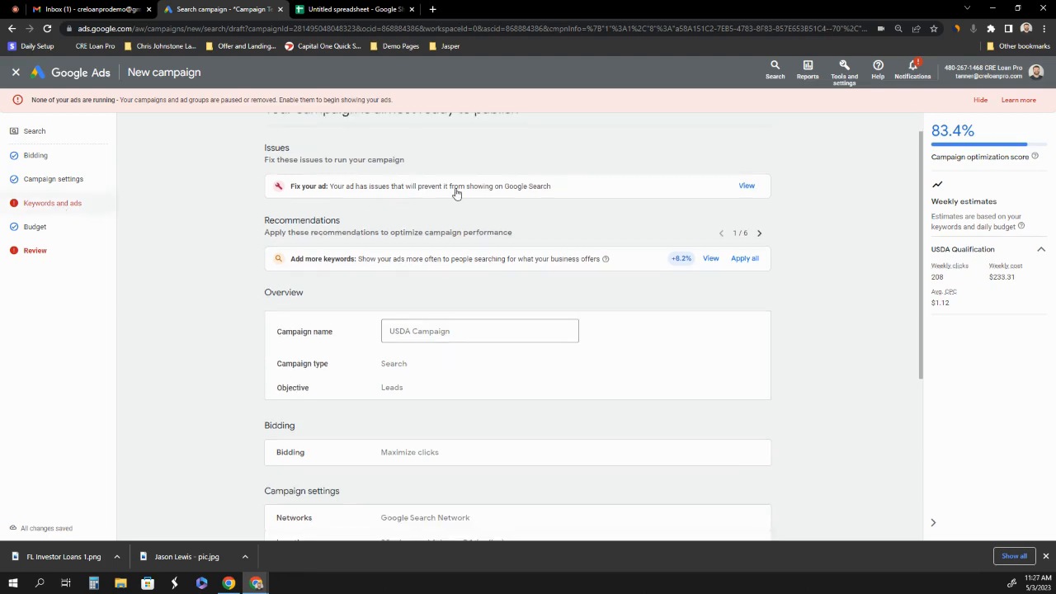
left_click(404, 189)
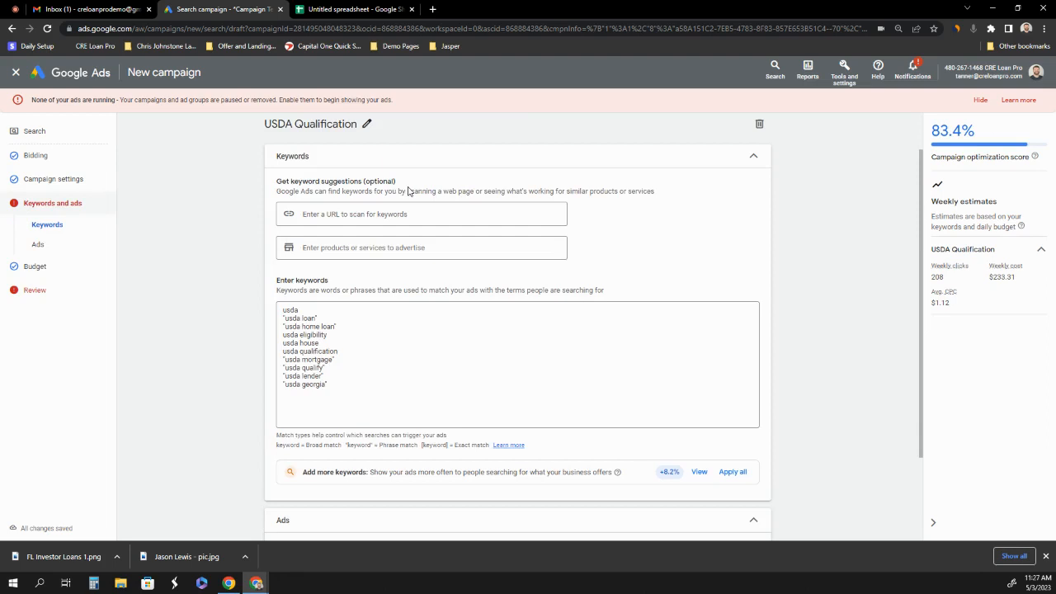
scroll(590, 207, "down", 1)
scroll(594, 212, "down", 1)
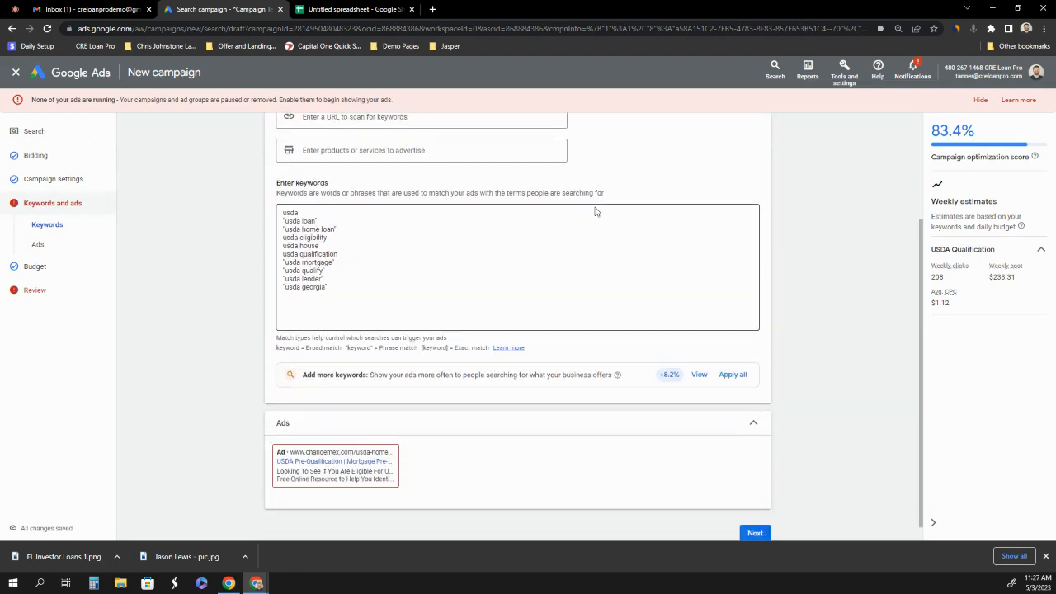
scroll(595, 212, "down", 1)
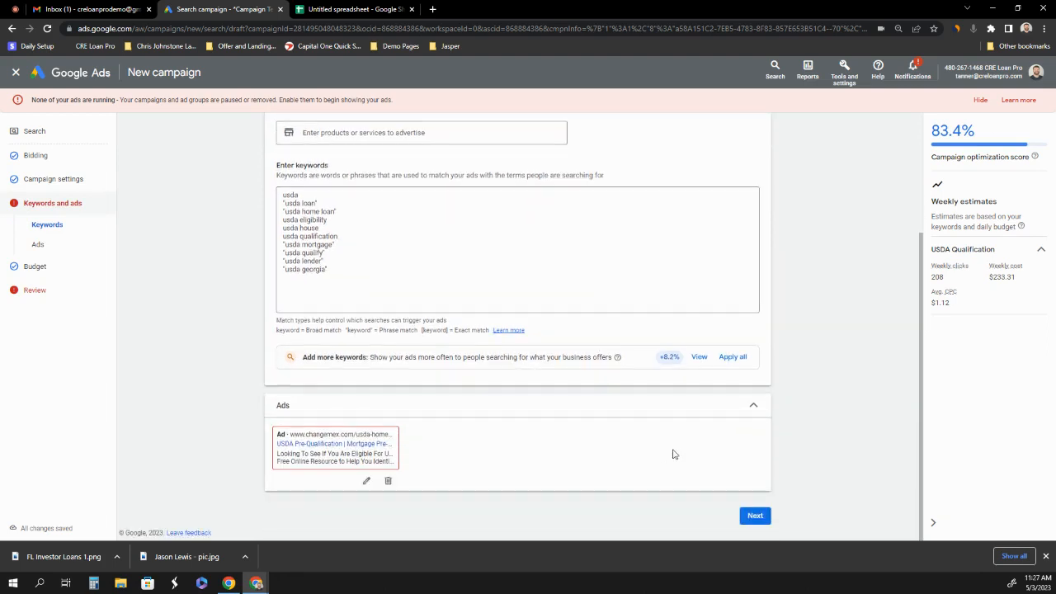
scroll(651, 446, "up", 2)
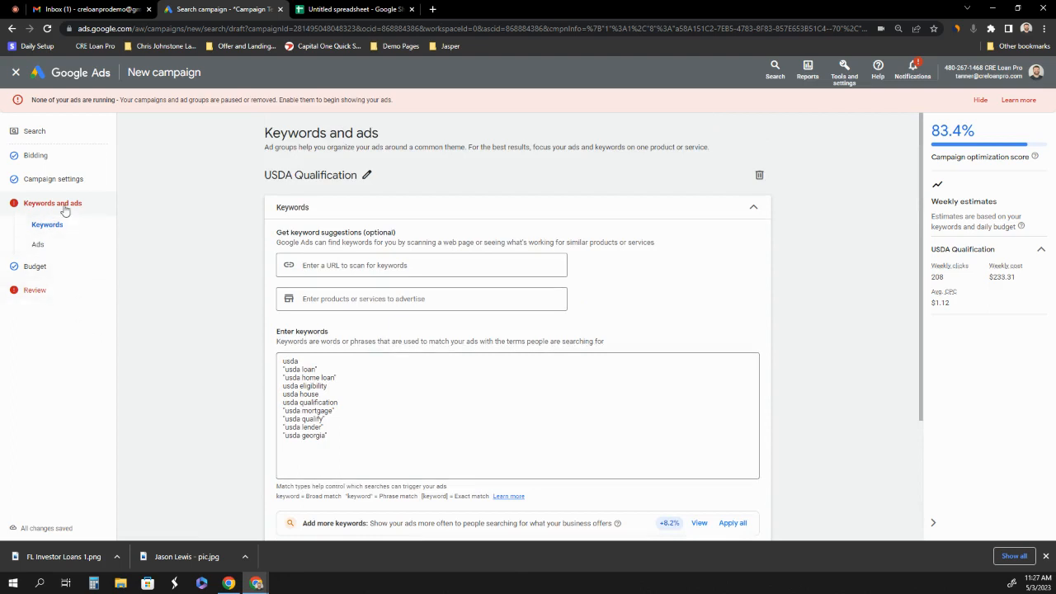
left_click(41, 246)
scroll(507, 174, "down", 2)
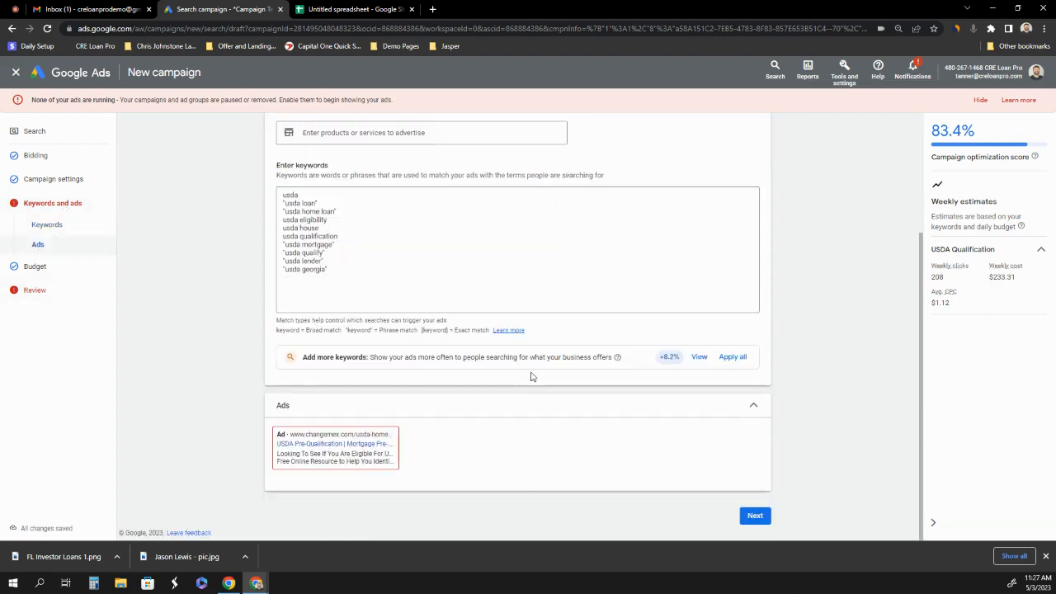
left_click(766, 516)
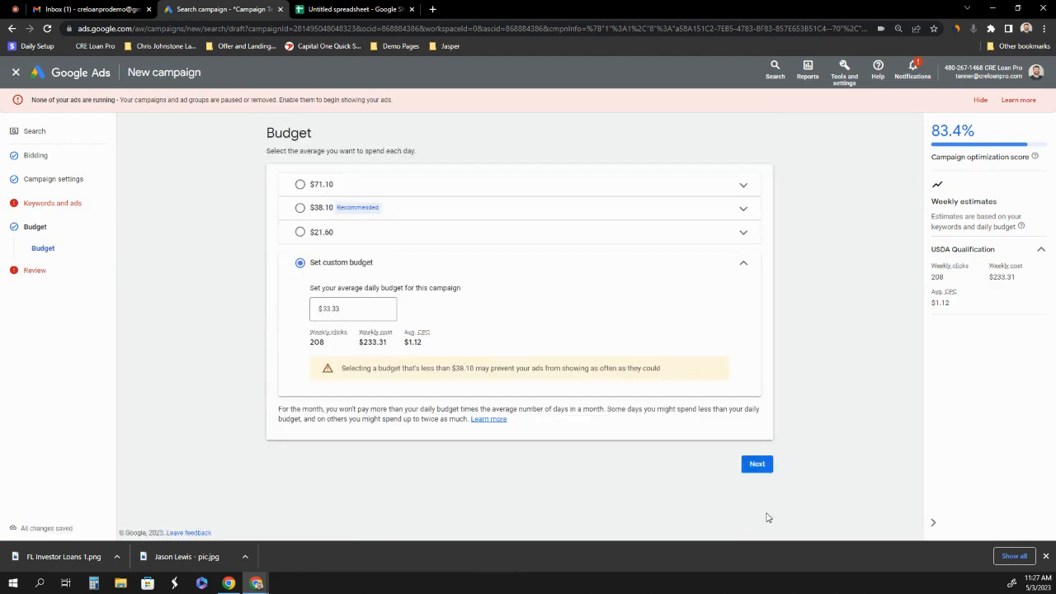
Step: Open the flagged USDA Qualification ad for editing and read the policy details about its destination
left_click(48, 206)
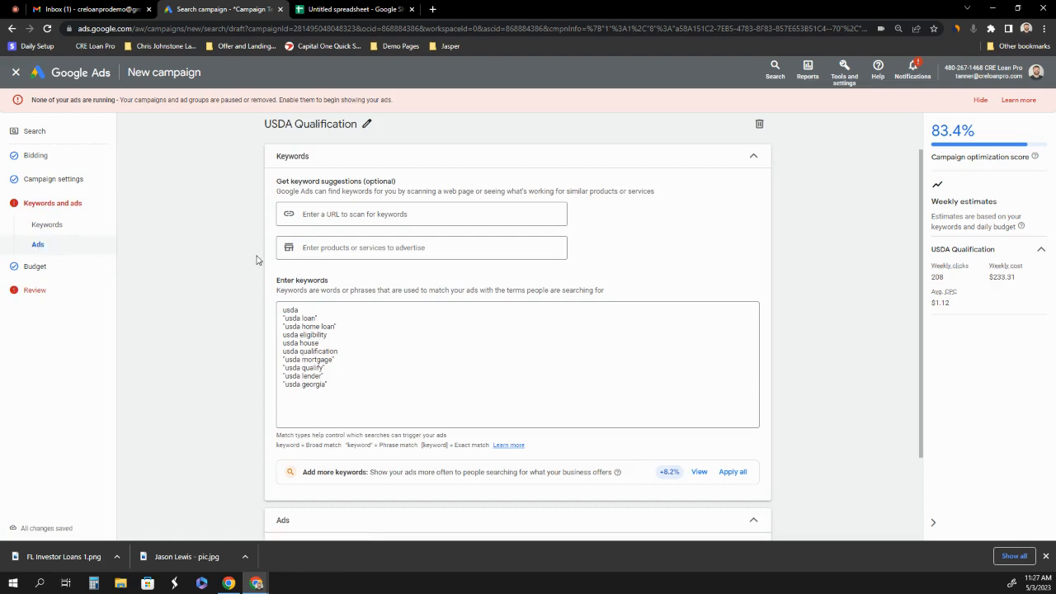
scroll(497, 283, "down", 2)
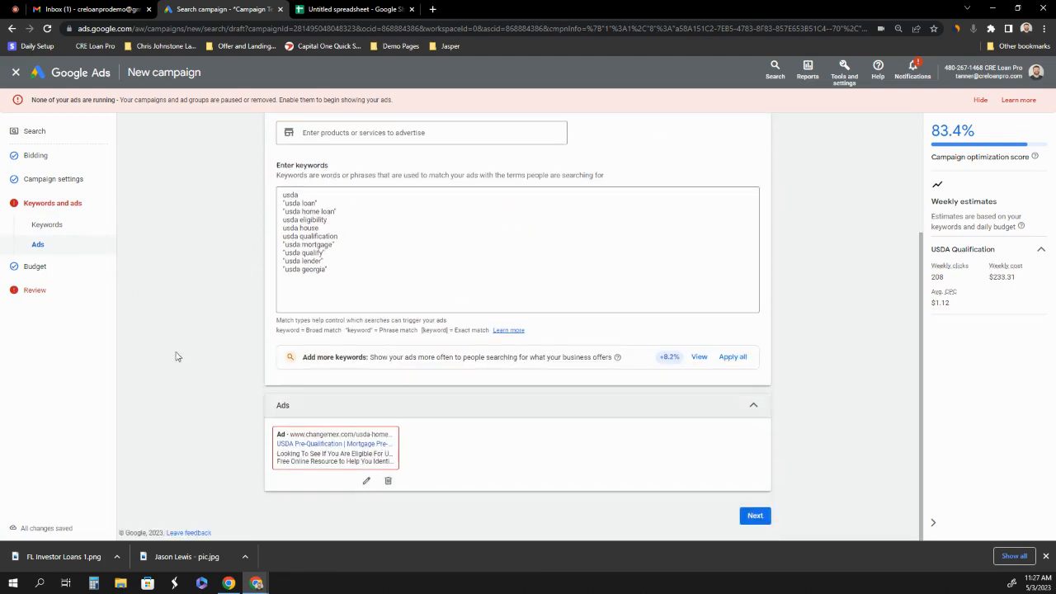
left_click(38, 245)
mouse_move(520, 462)
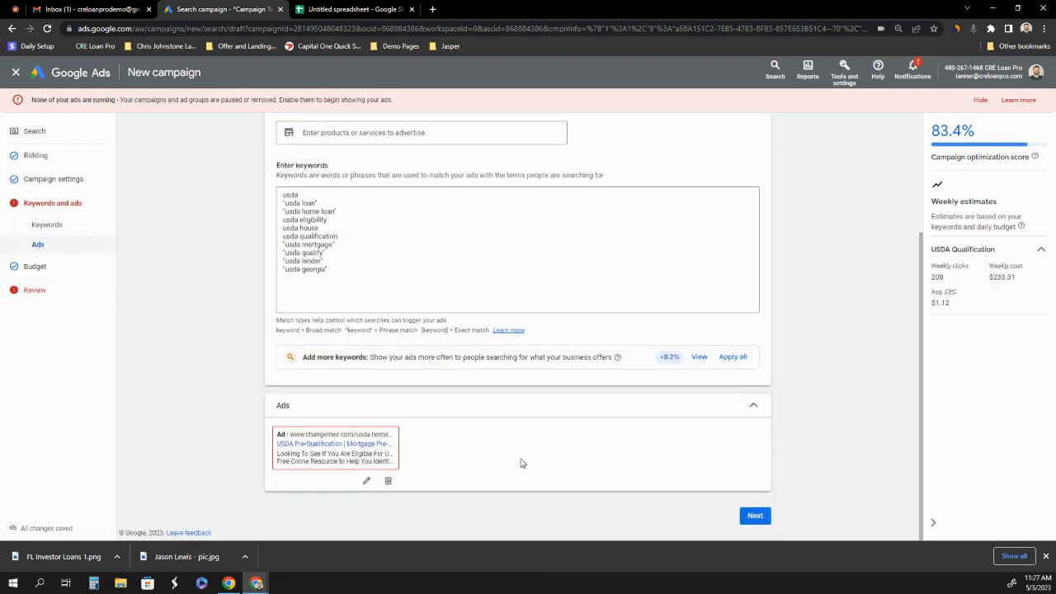
left_click(367, 482)
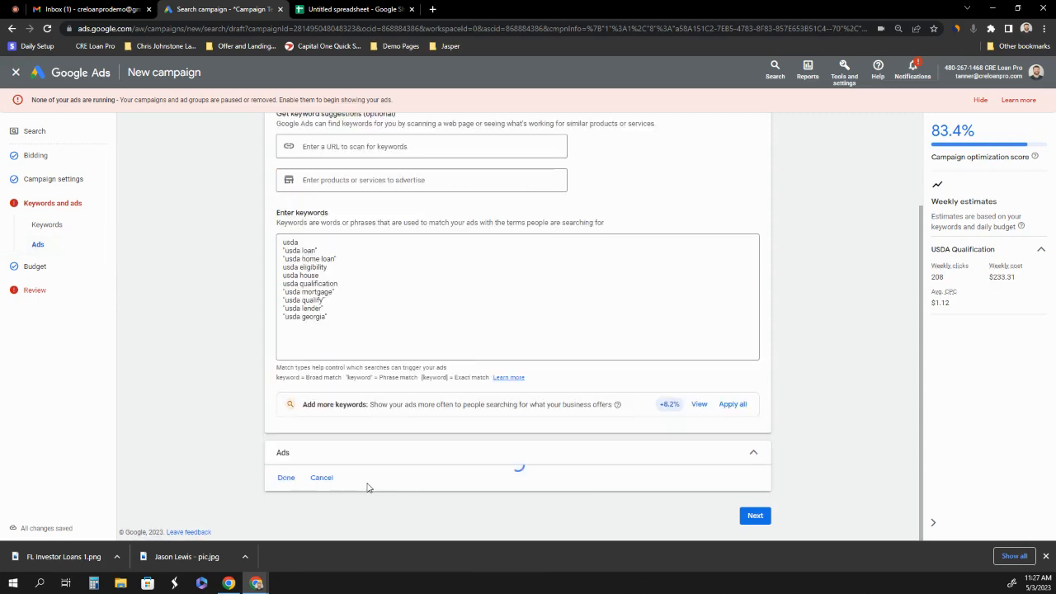
scroll(467, 274, "down", 4)
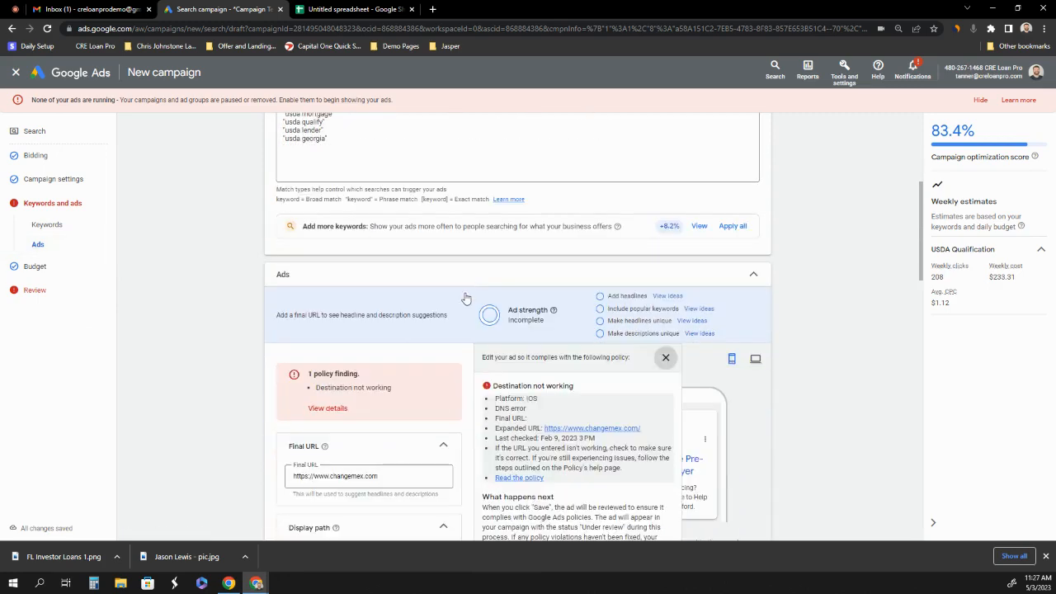
scroll(372, 334, "down", 1)
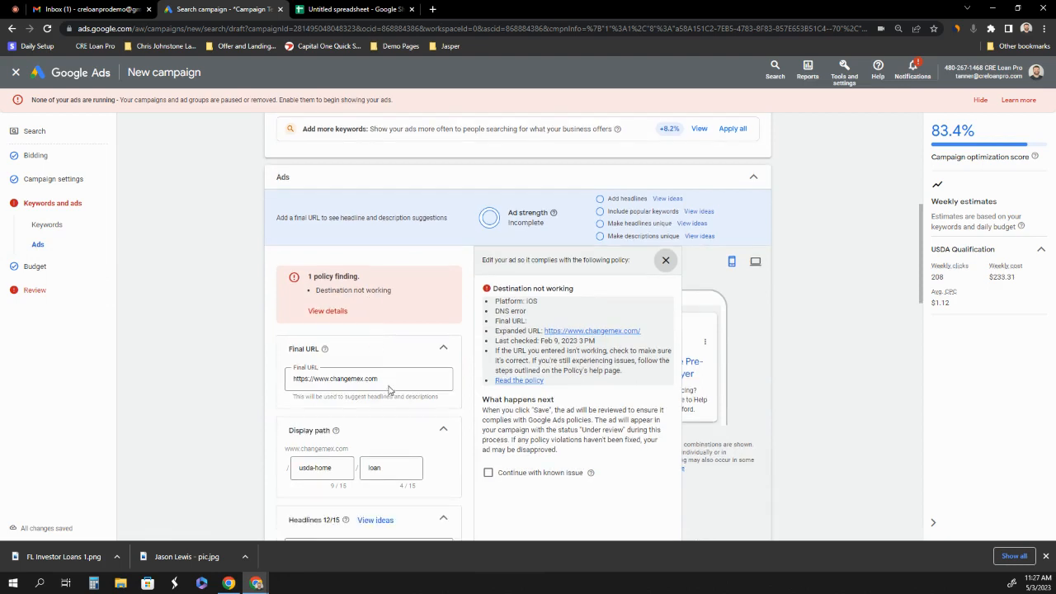
left_click(388, 345)
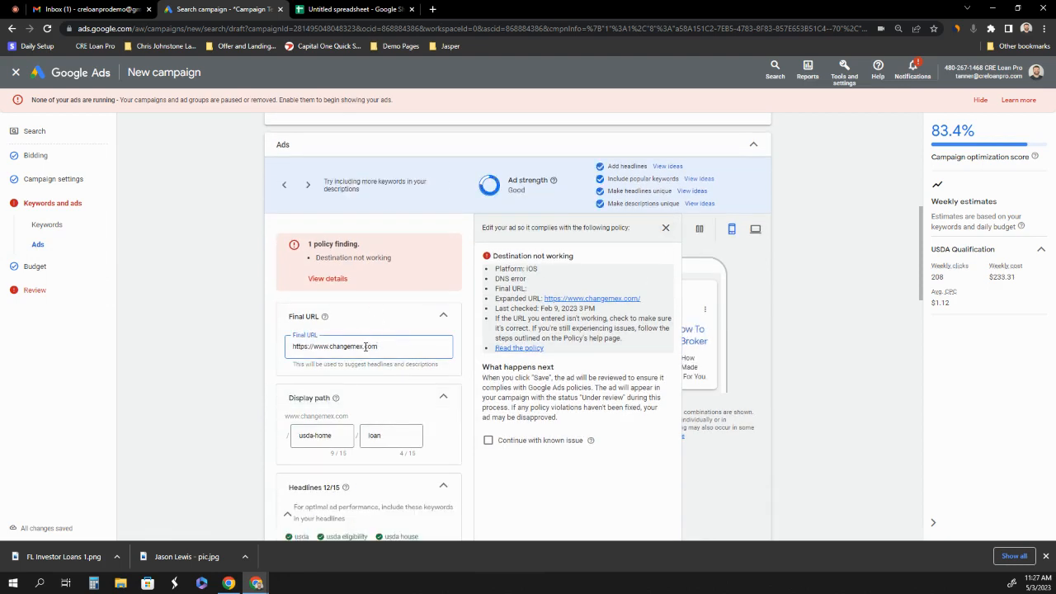
left_click(666, 228)
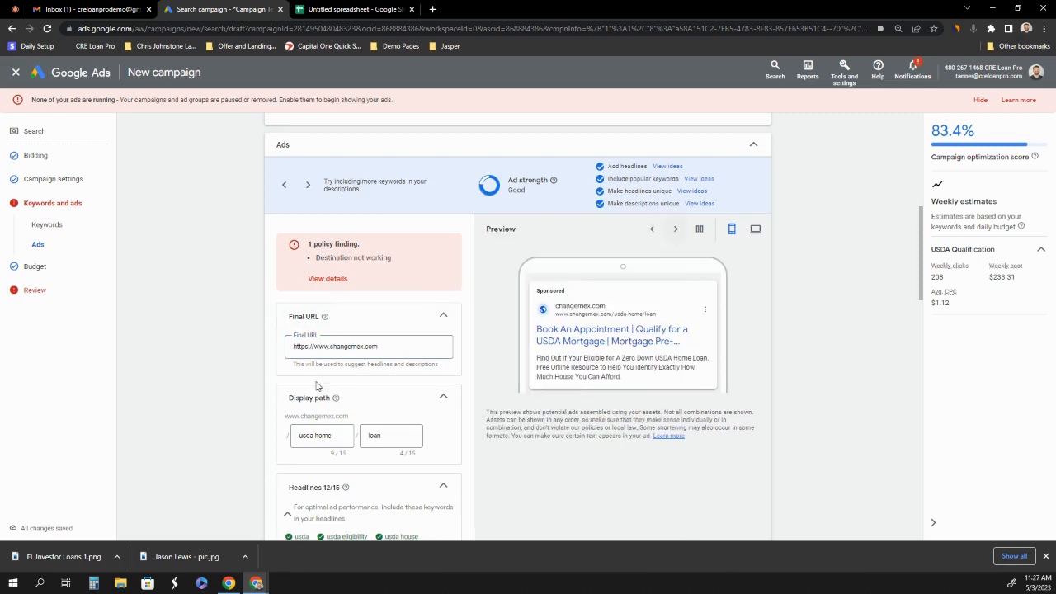
Step: Continue past the ad and budget to the campaign review and examine its issues, settings, keywords and budget summary
scroll(599, 404, "down", 4)
scroll(599, 404, "down", 10)
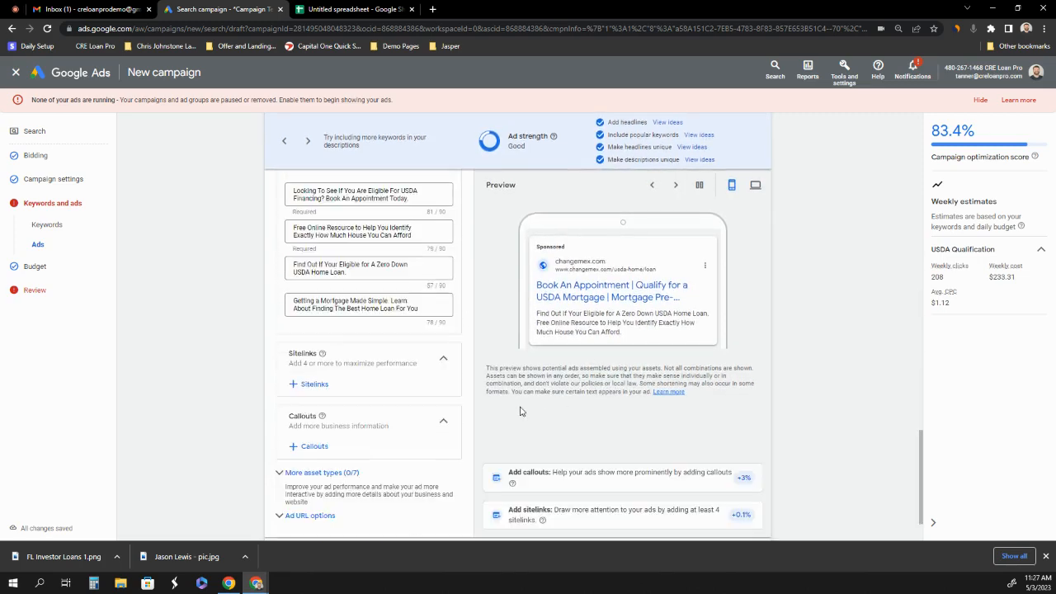
left_click(755, 516)
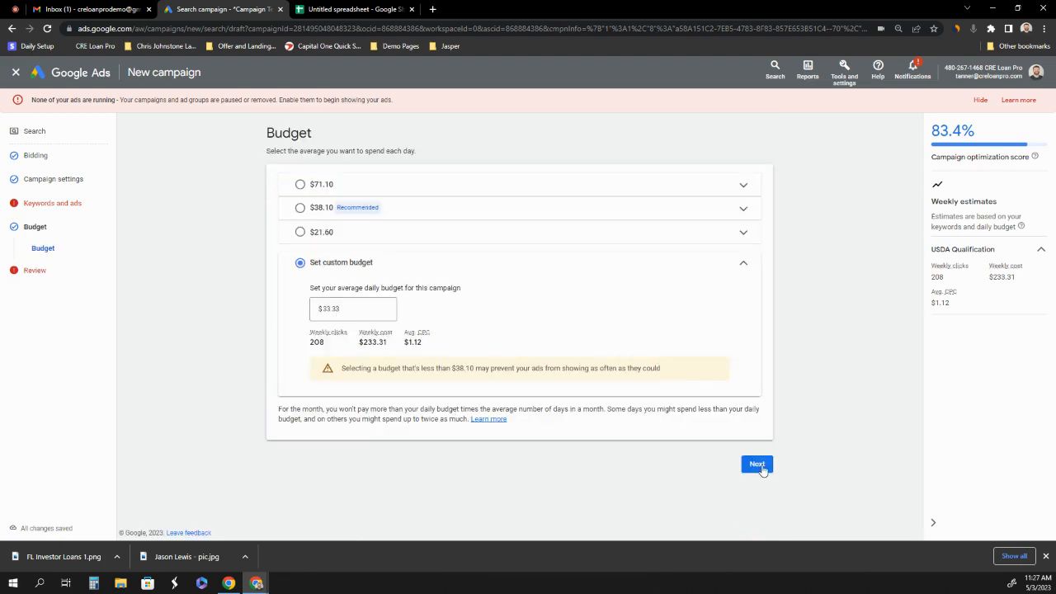
left_click(756, 464)
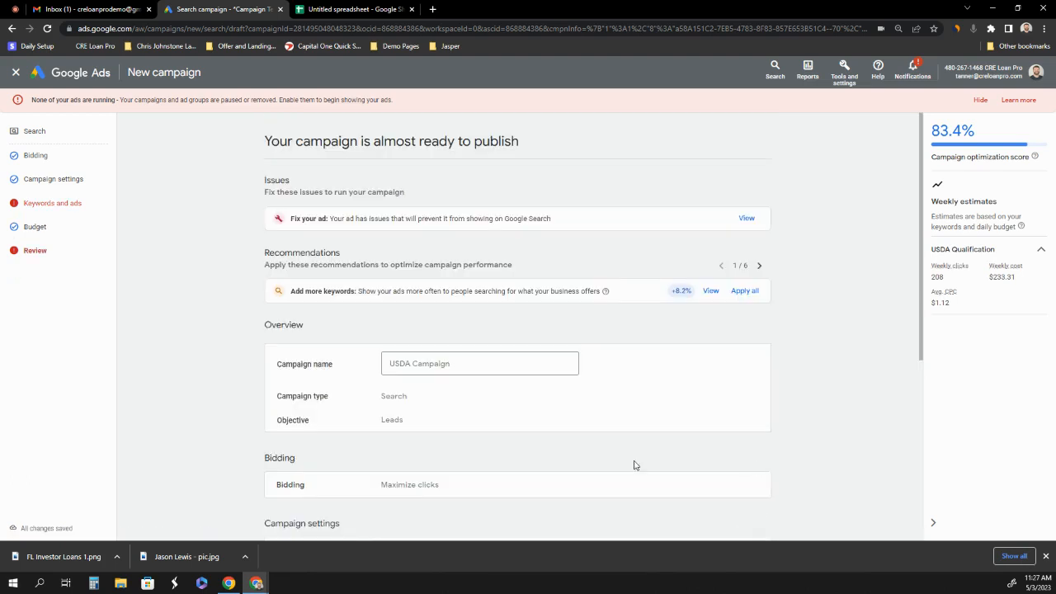
scroll(715, 423, "down", 2)
scroll(716, 423, "down", 3)
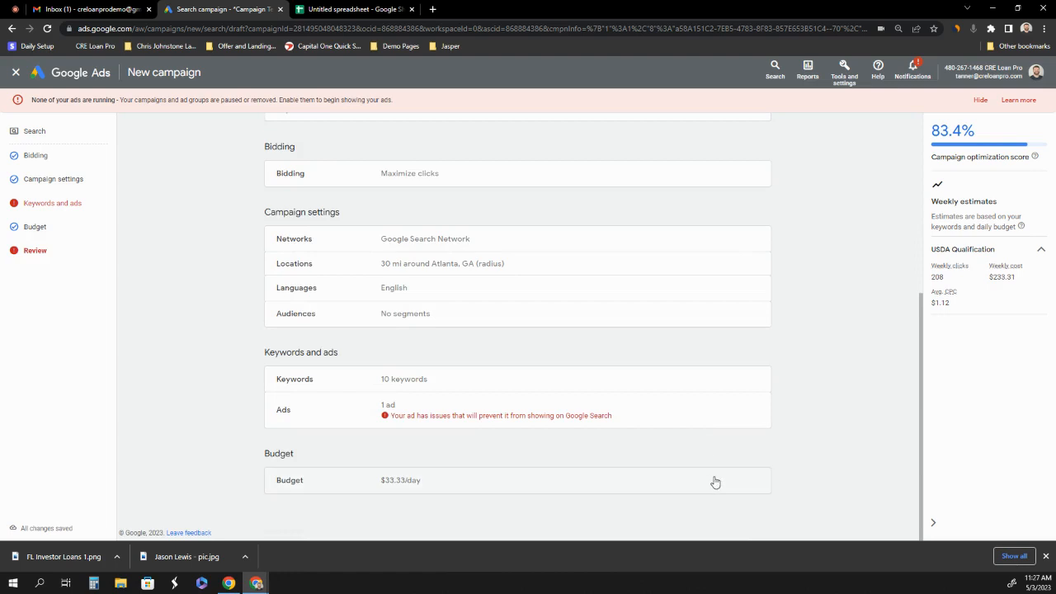
scroll(828, 319, "up", 4)
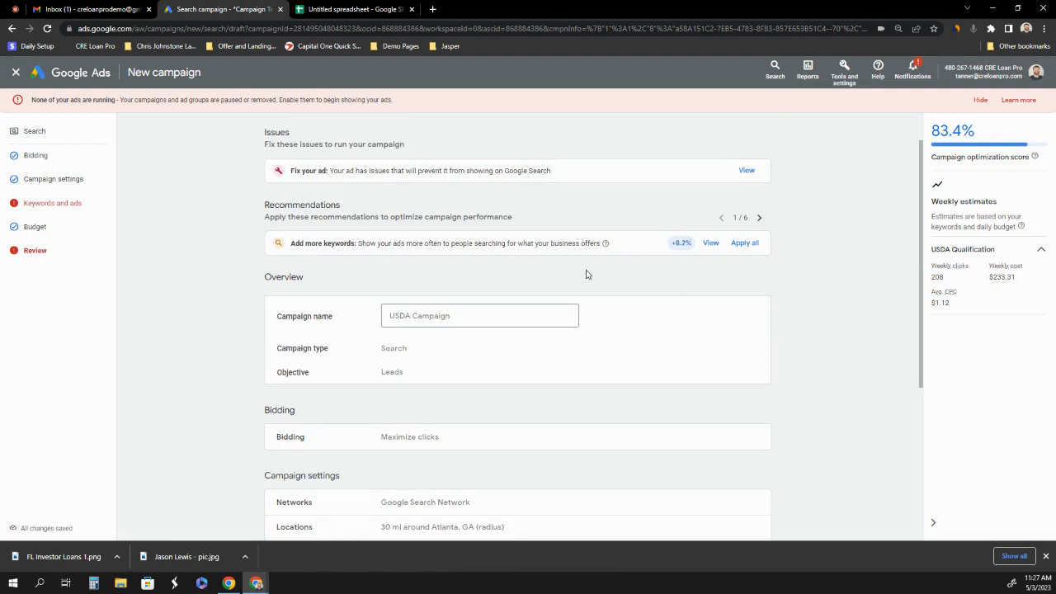
scroll(585, 274, "down", 4)
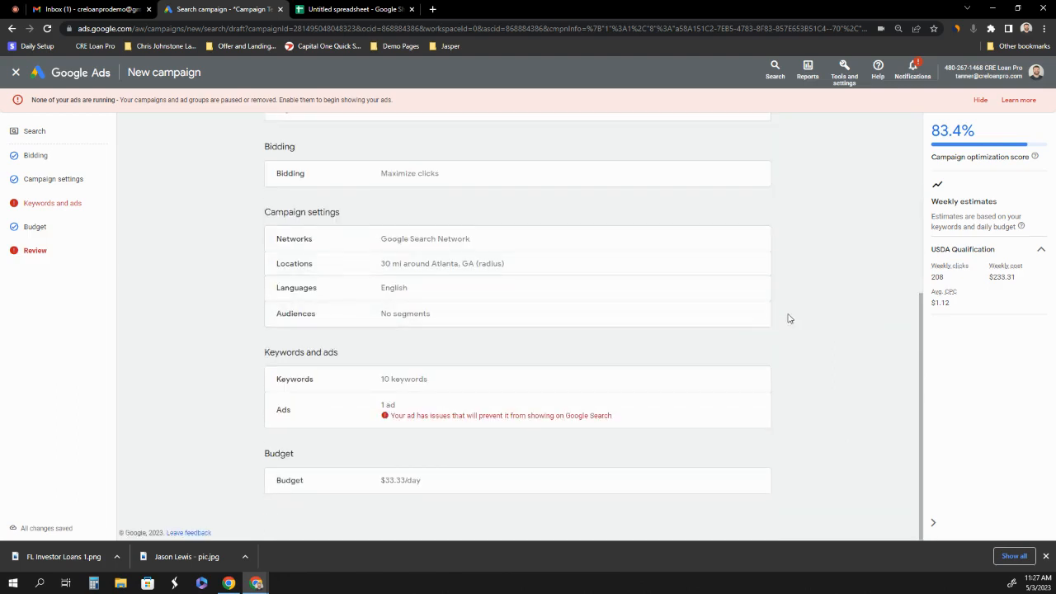
scroll(788, 318, "up", 5)
left_click(745, 206)
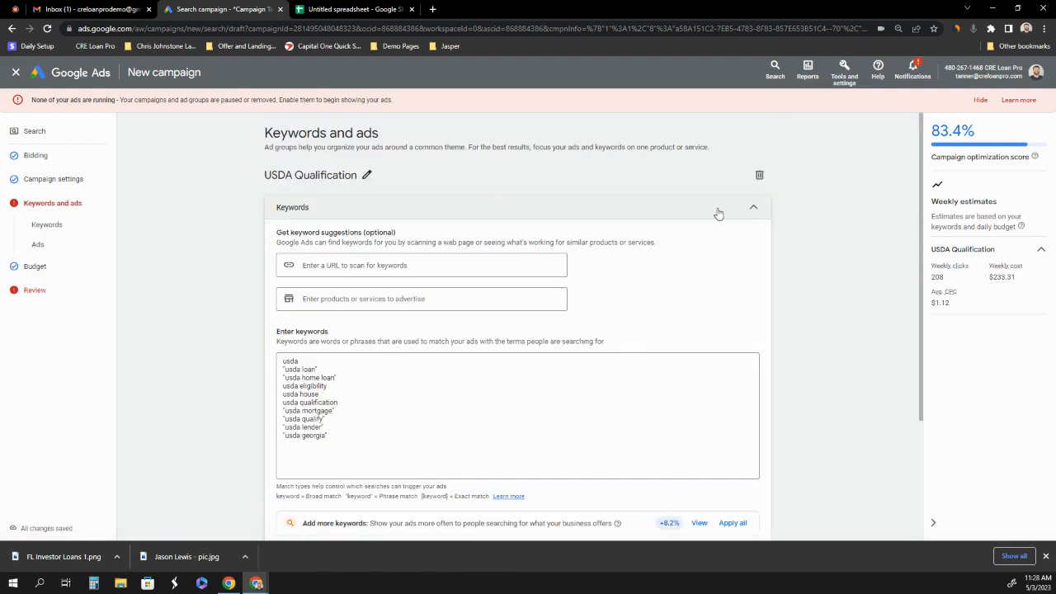
scroll(368, 317, "down", 3)
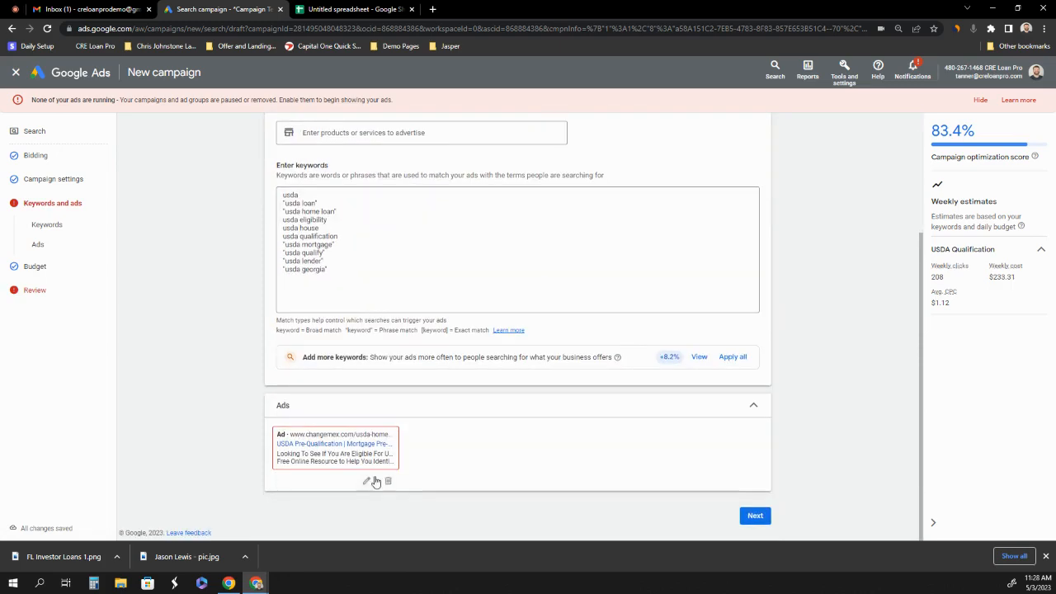
left_click(367, 482)
scroll(435, 443, "down", 3)
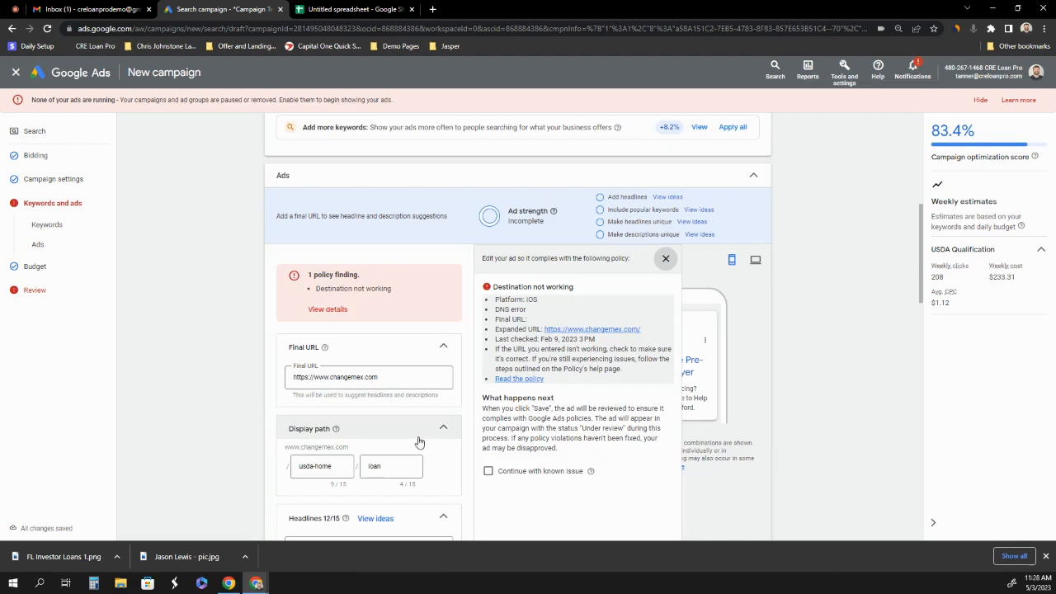
left_click(391, 378)
left_click(382, 379)
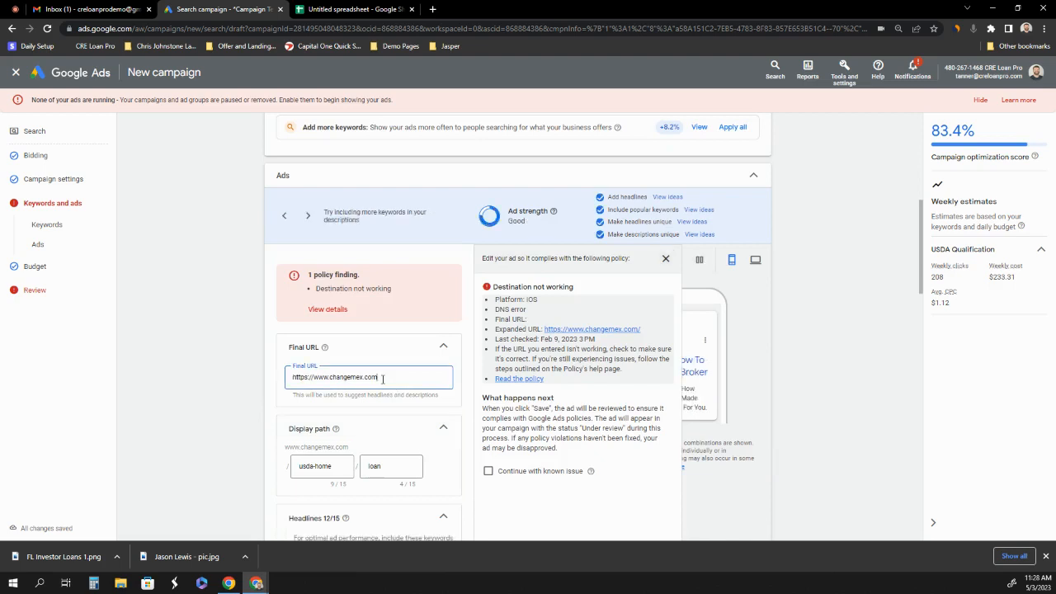
left_click_drag(381, 376, 321, 380)
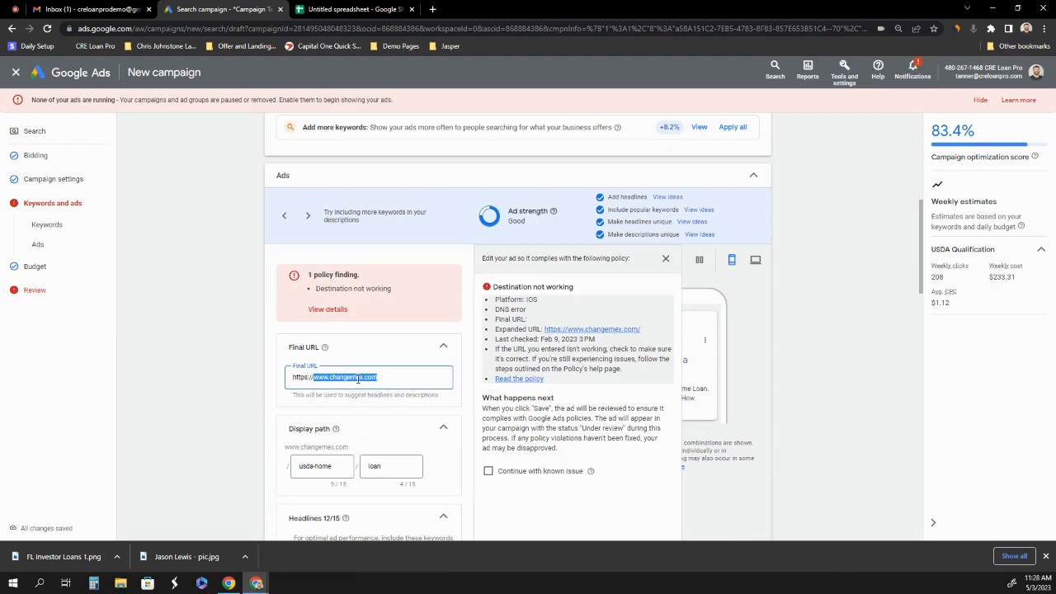
type("c")
left_click(666, 258)
scroll(794, 294, "down", 15)
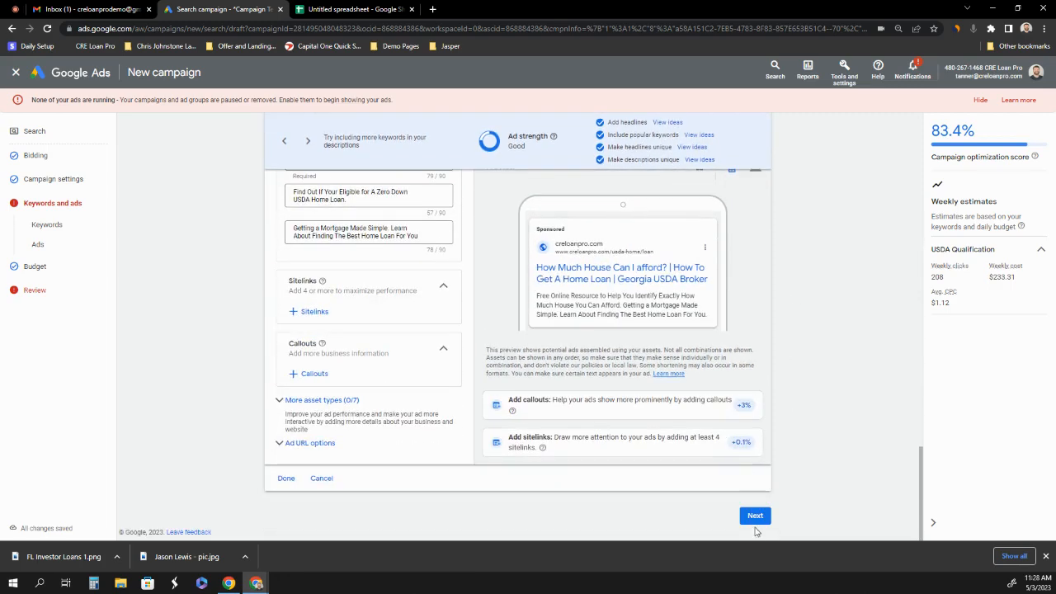
Step: Save the ad, continue through the budget to the review, and publish the USDA Campaign
left_click(754, 518)
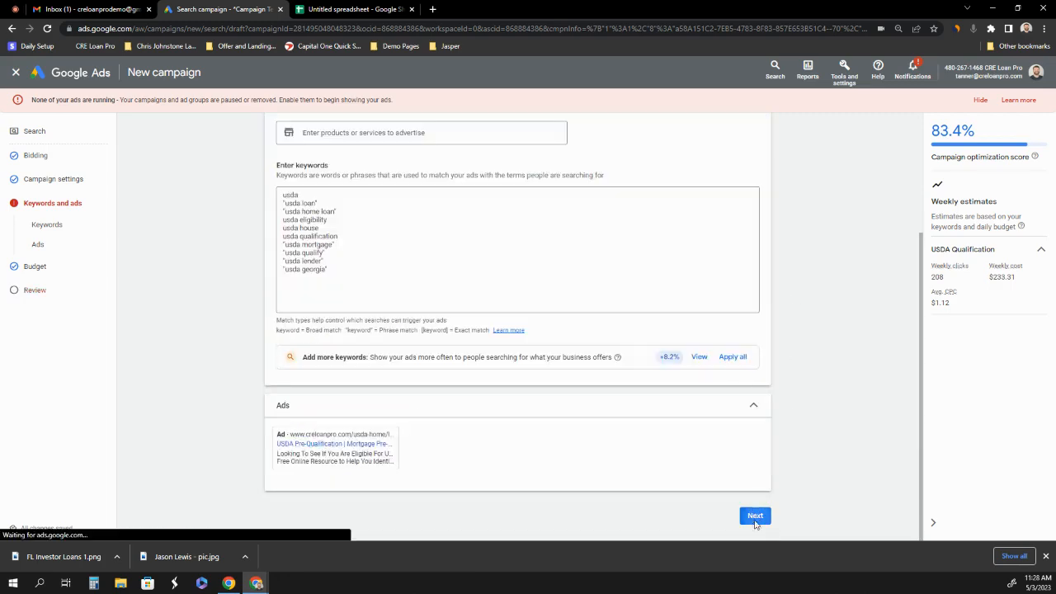
left_click(755, 518)
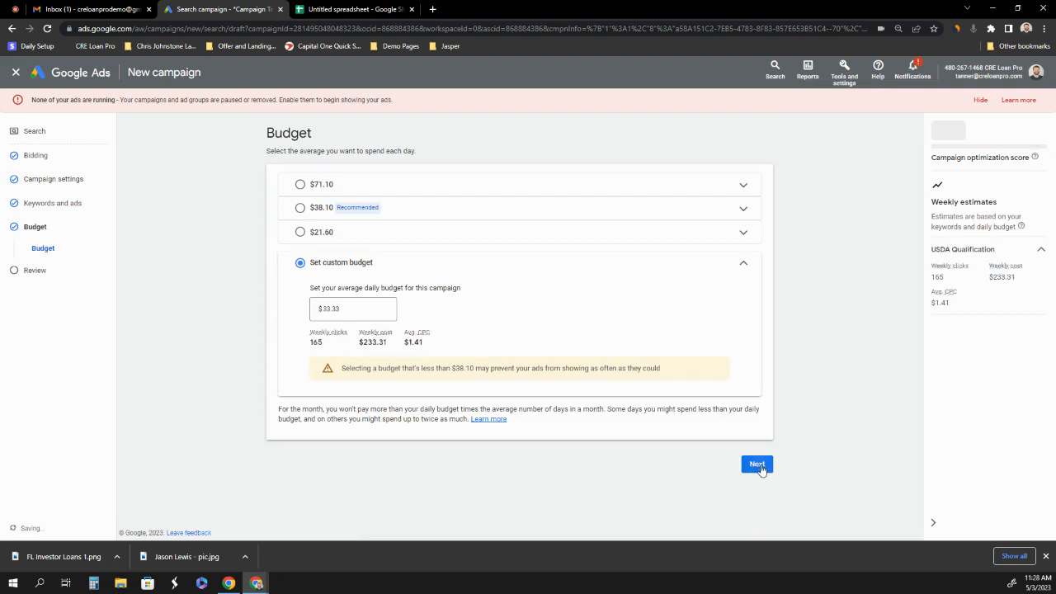
left_click(759, 466)
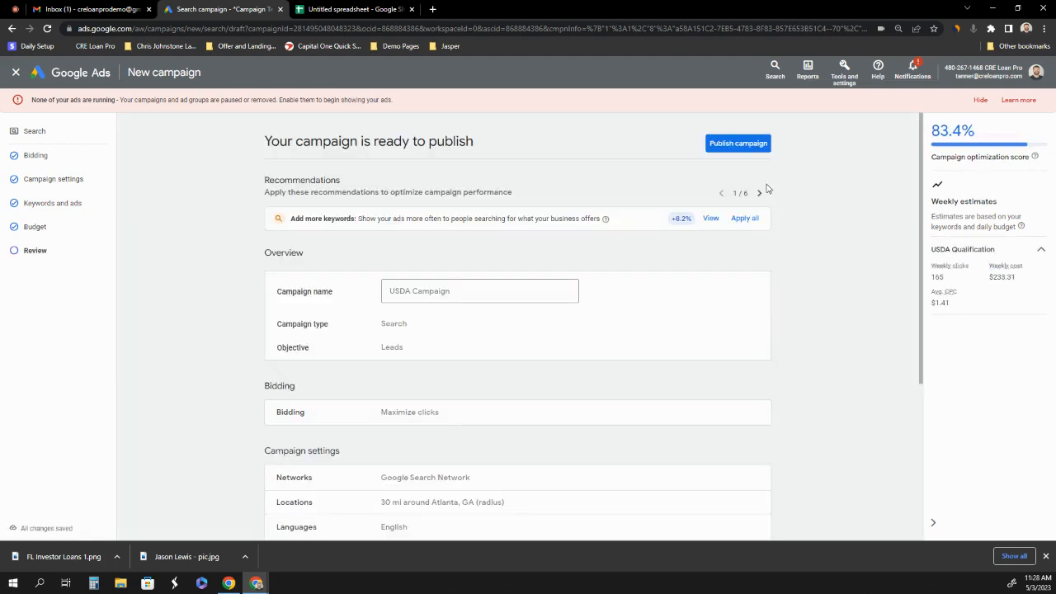
left_click(739, 144)
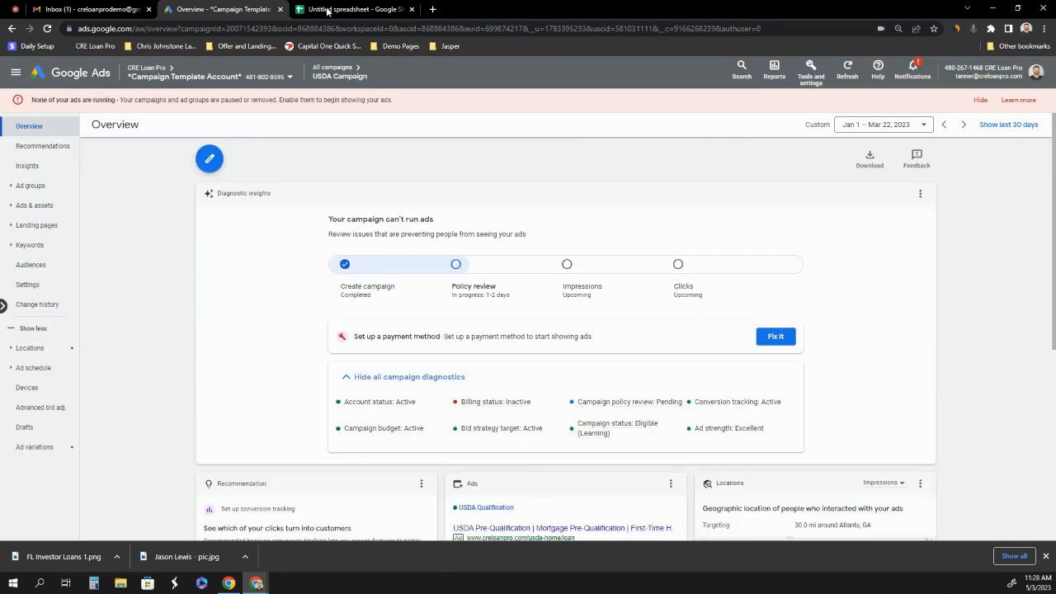
Step: Look over the published campaign's overview, including its diagnostics, ad preview, keywords and targeted location
left_click(327, 11)
left_click(236, 9)
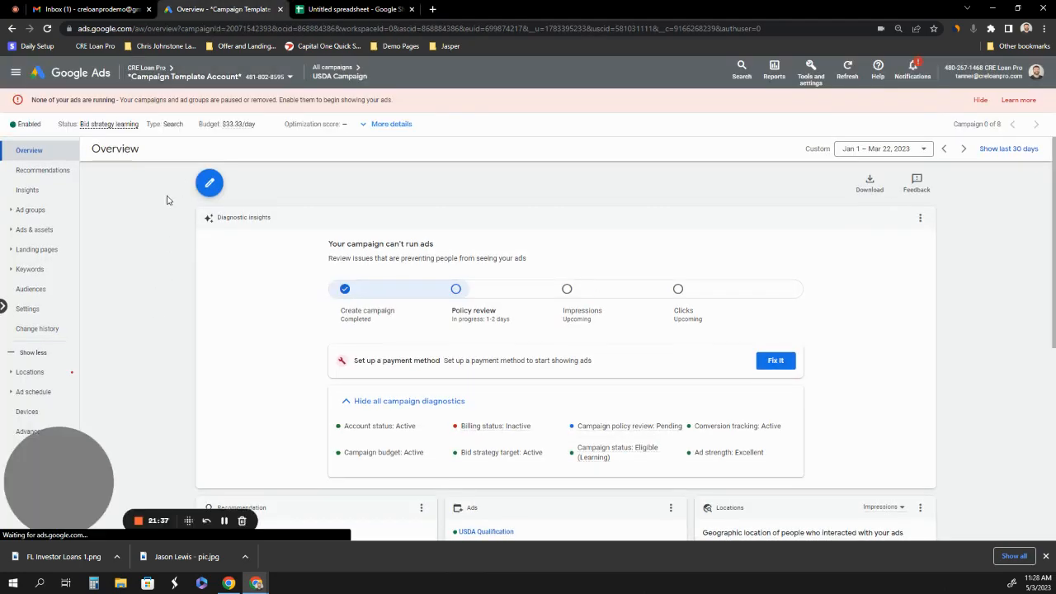
scroll(166, 200, "down", 2)
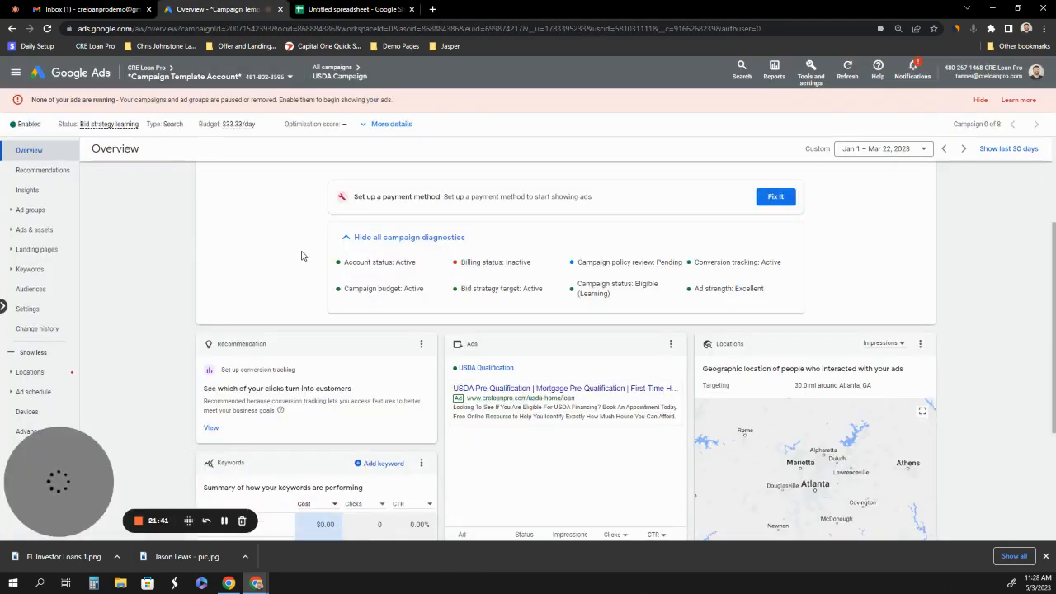
scroll(302, 253, "down", 1)
scroll(157, 289, "up", 3)
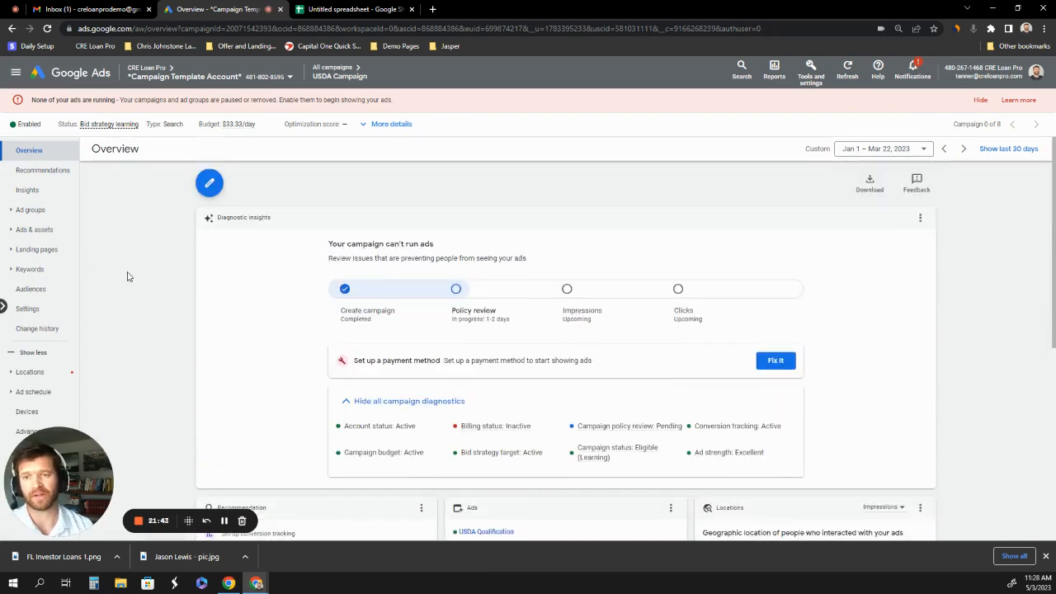
right_click(163, 218)
left_click(150, 216)
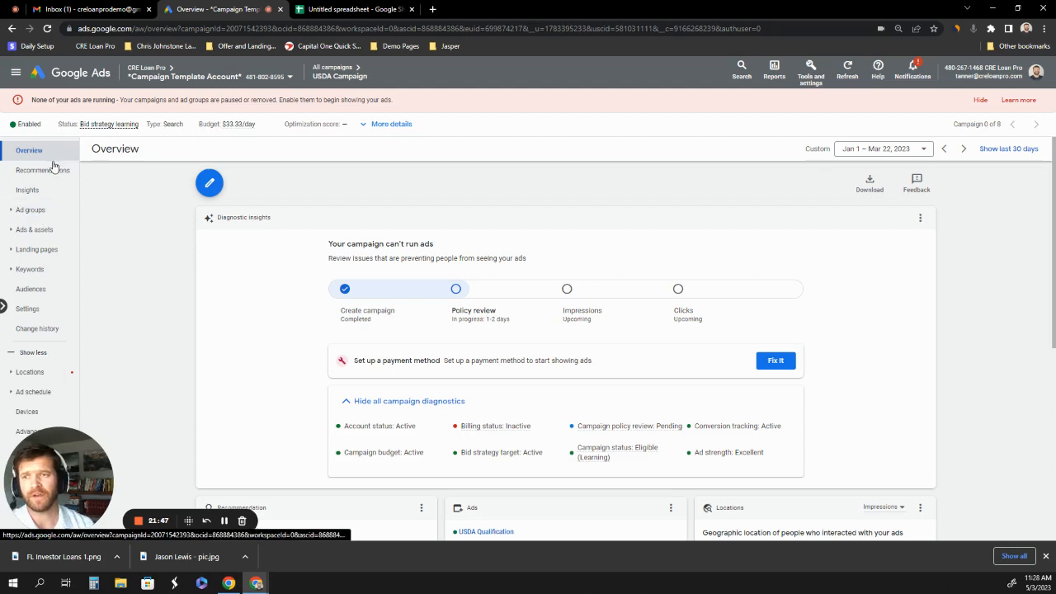
Step: Show all campaigns without the Eligible status filter and pause the USDA Campaign
left_click(332, 68)
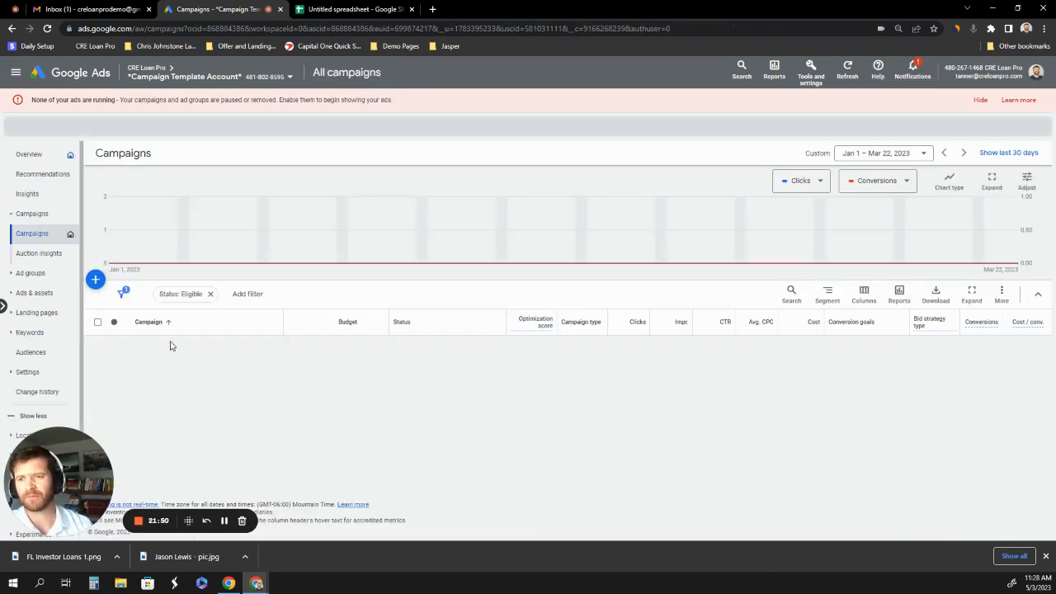
left_click(209, 294)
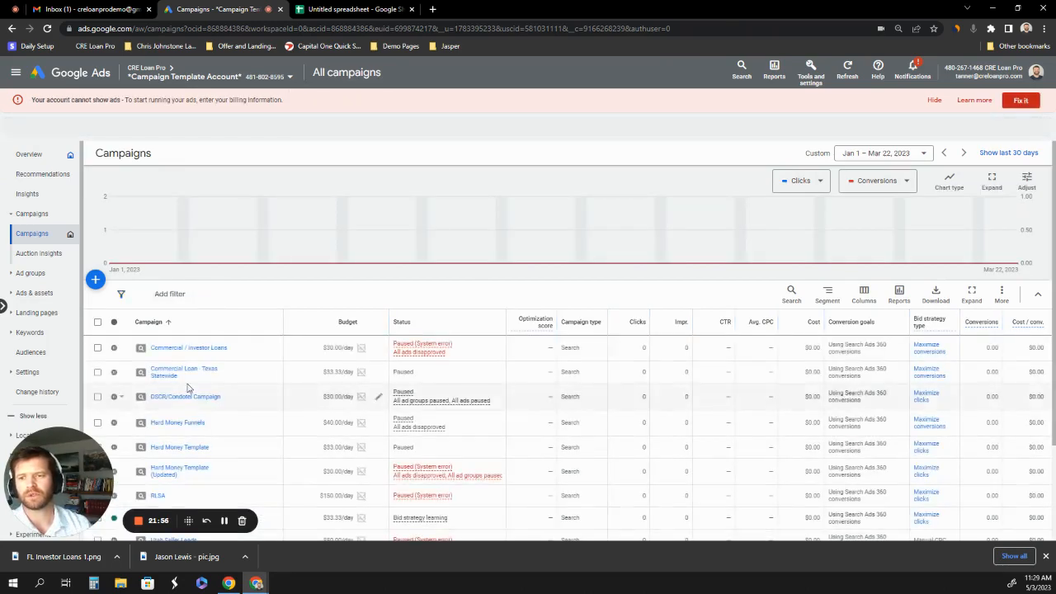
scroll(189, 388, "down", 2)
left_click(115, 393)
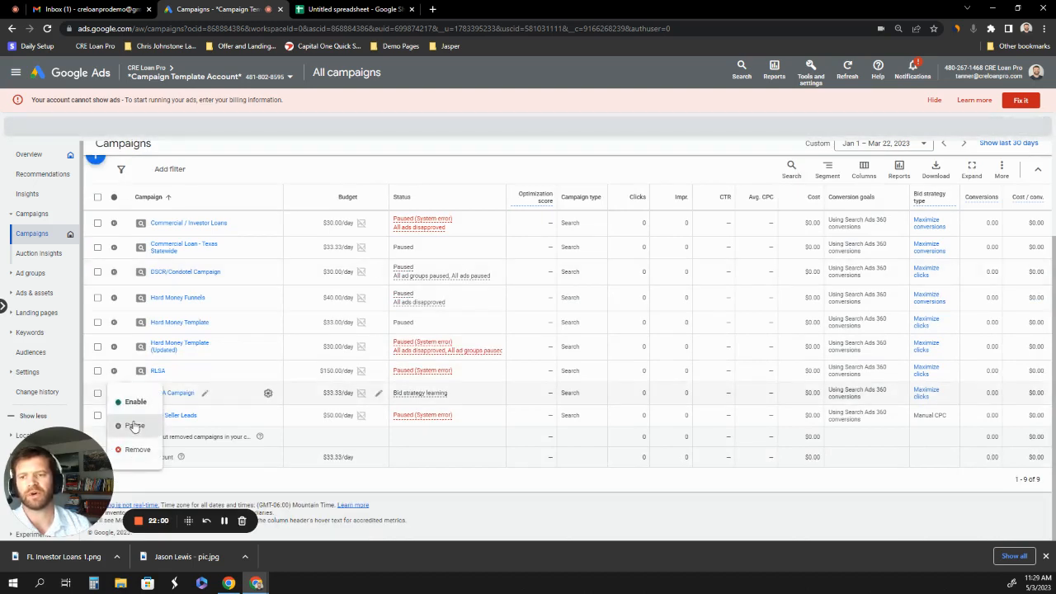
left_click(135, 426)
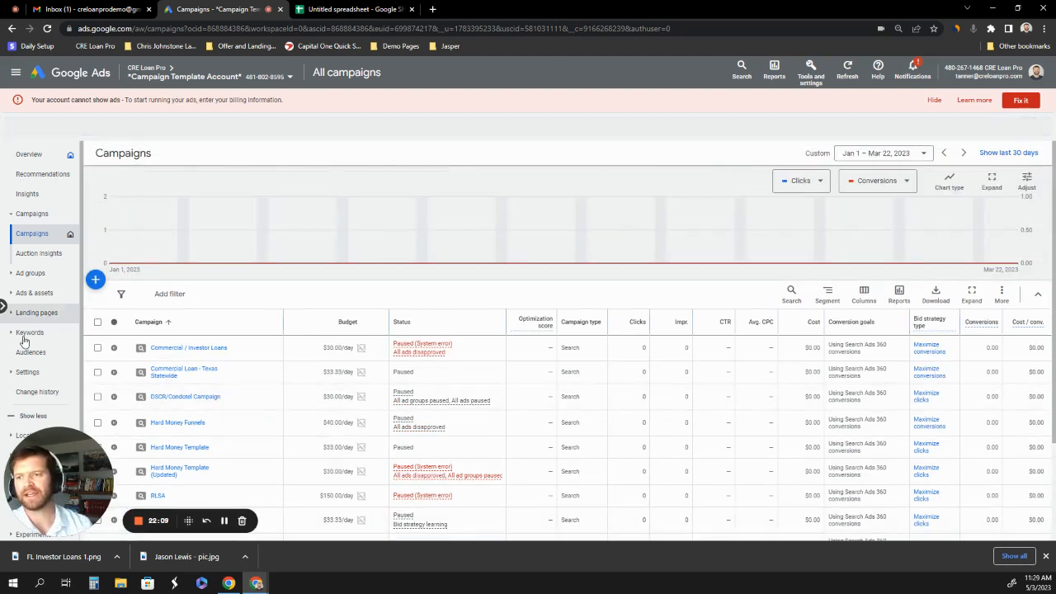
left_click(33, 334)
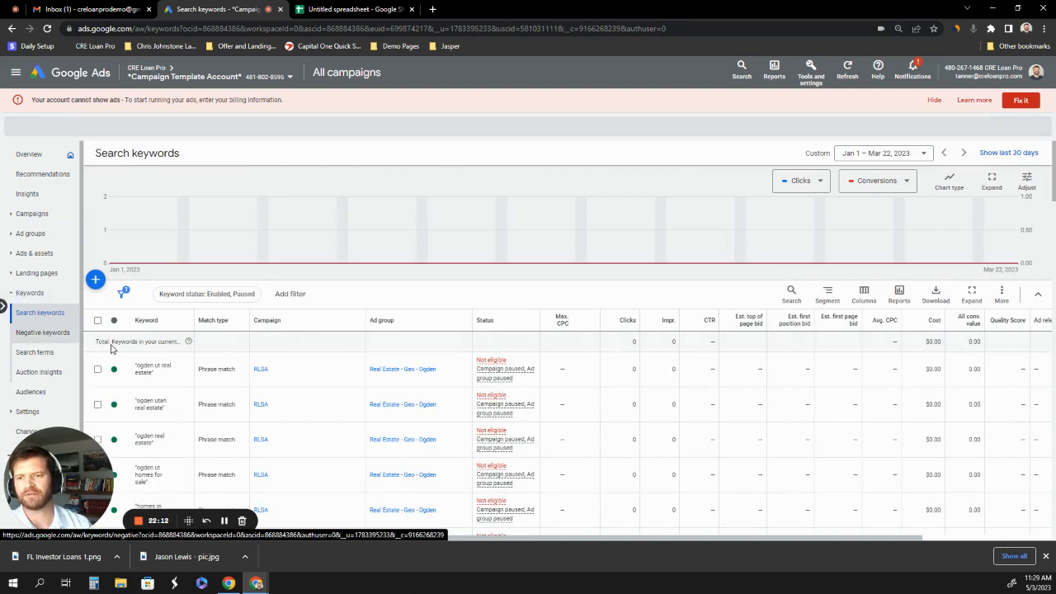
left_click(58, 338)
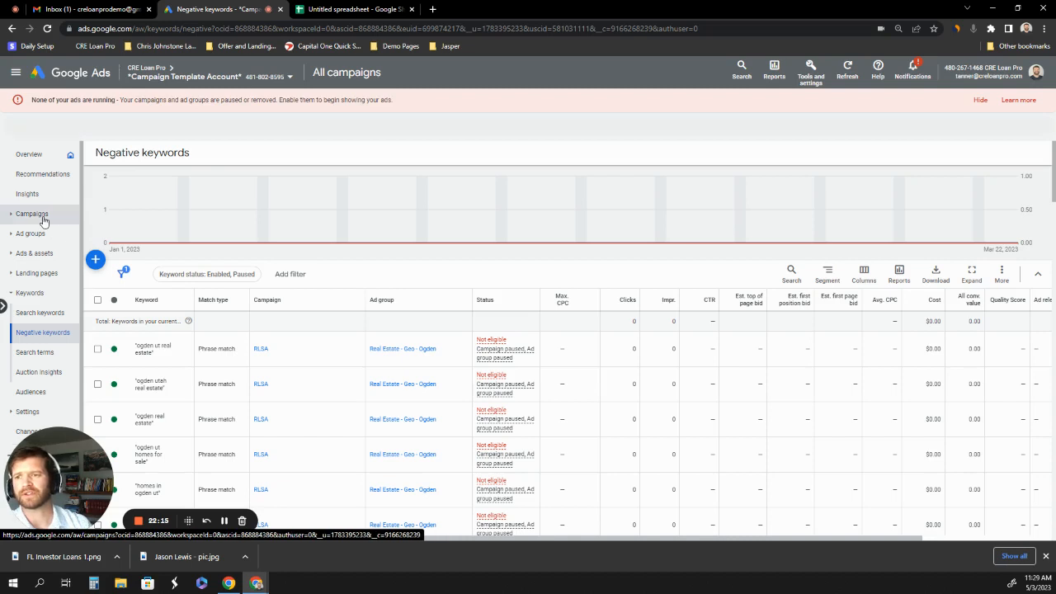
left_click(37, 219)
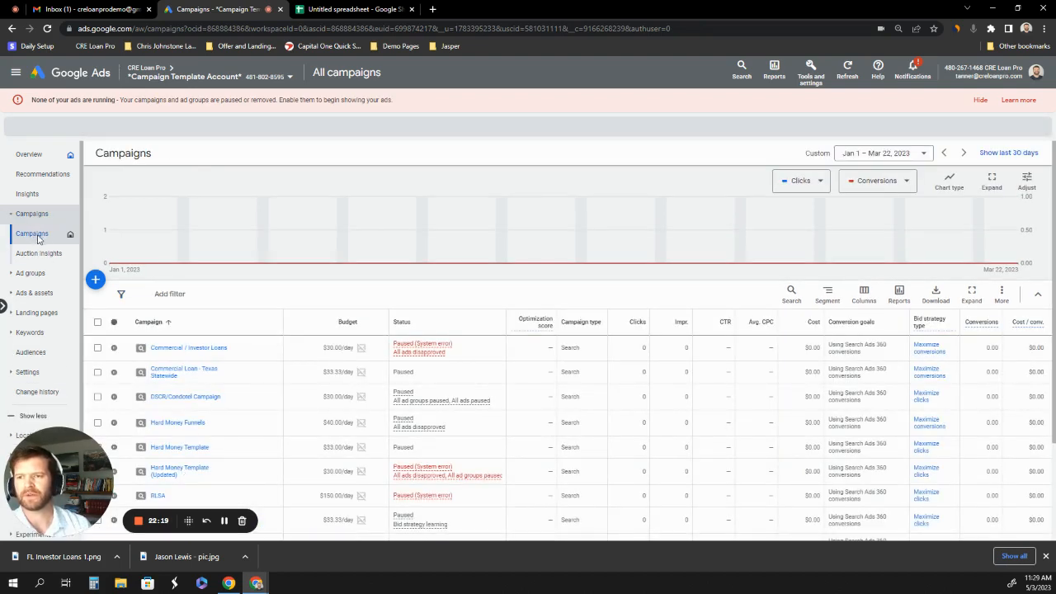
Step: Open the USDA Campaign from the campaign list and go to its negative keywords
scroll(188, 425, "down", 2)
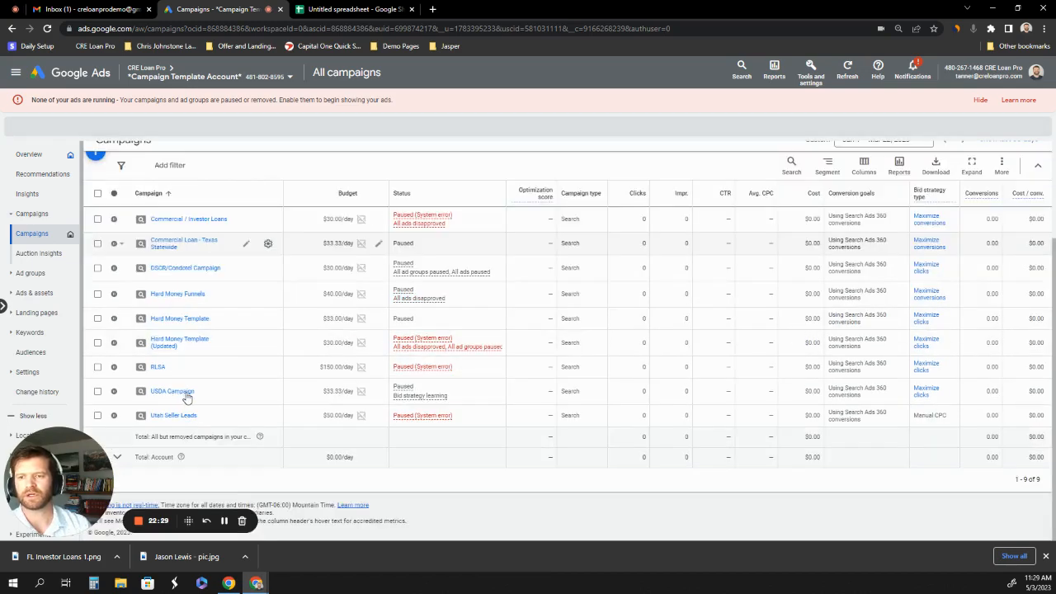
left_click(186, 394)
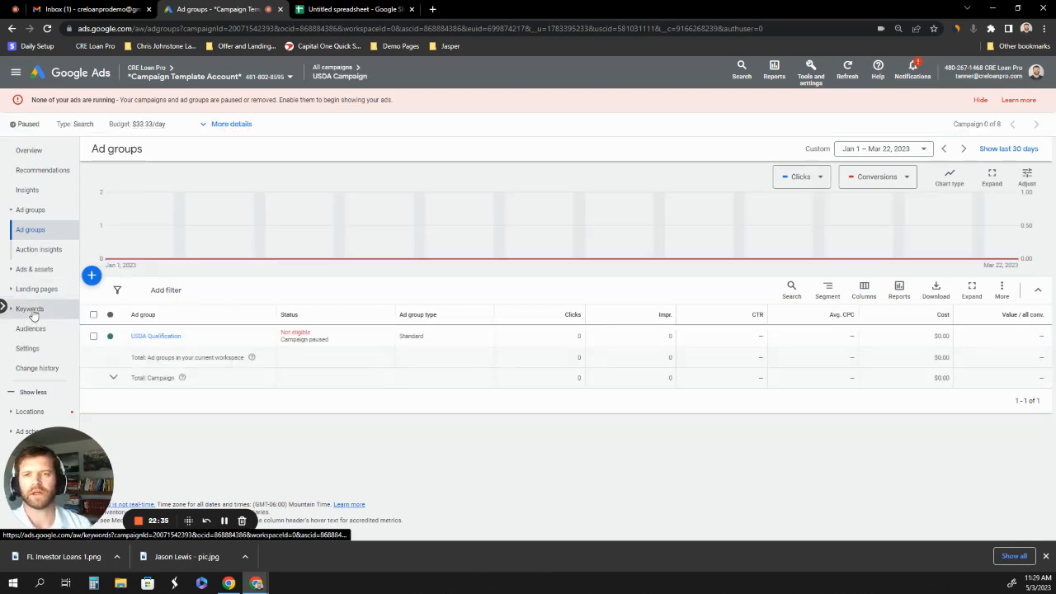
left_click(32, 313)
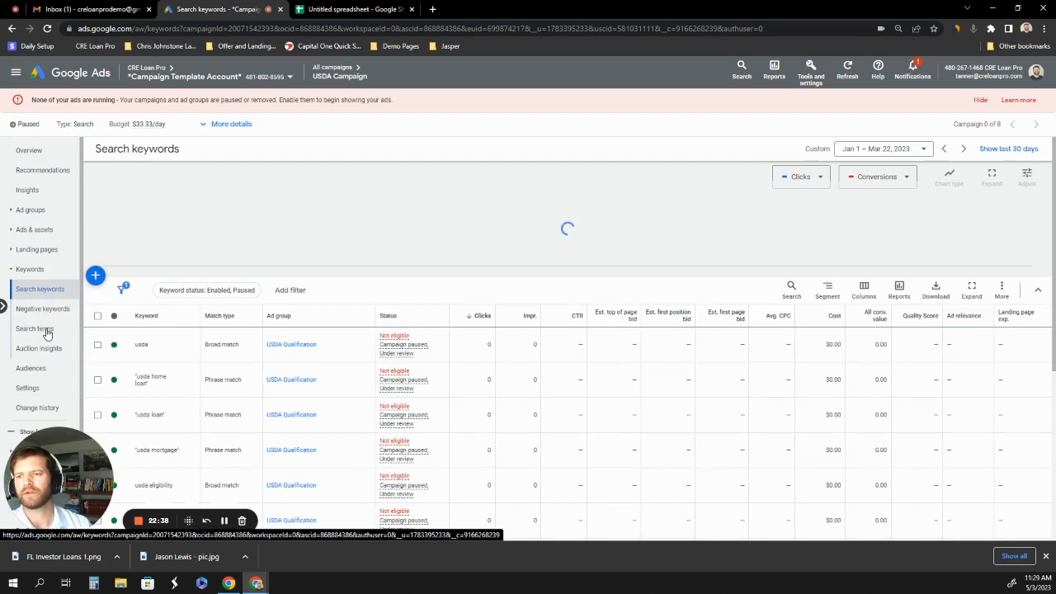
left_click(43, 309)
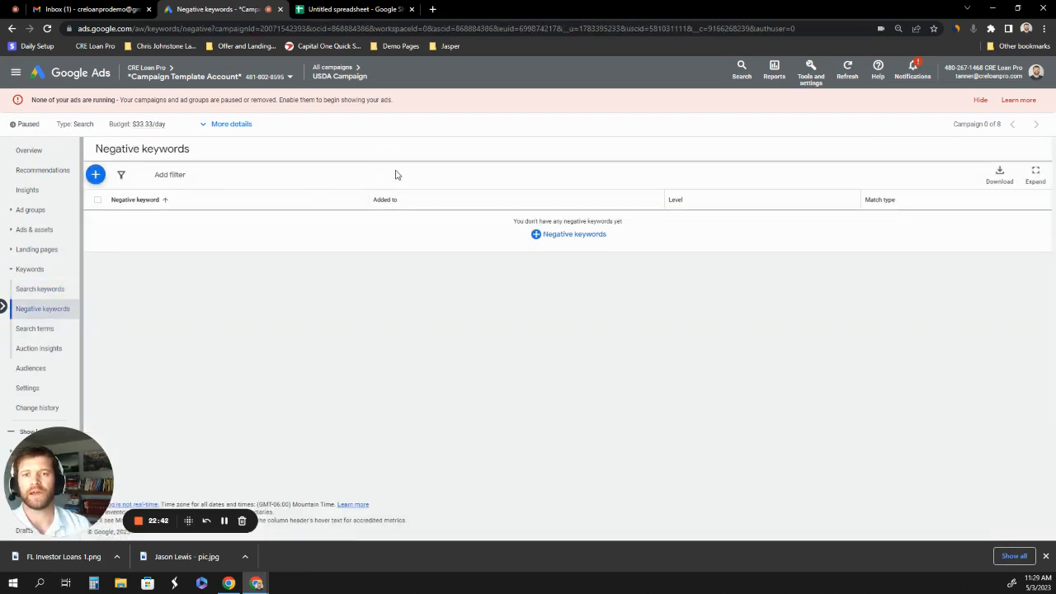
Step: Open the form for adding campaign-level negative keywords and look over its entry box and saving options
left_click(581, 236)
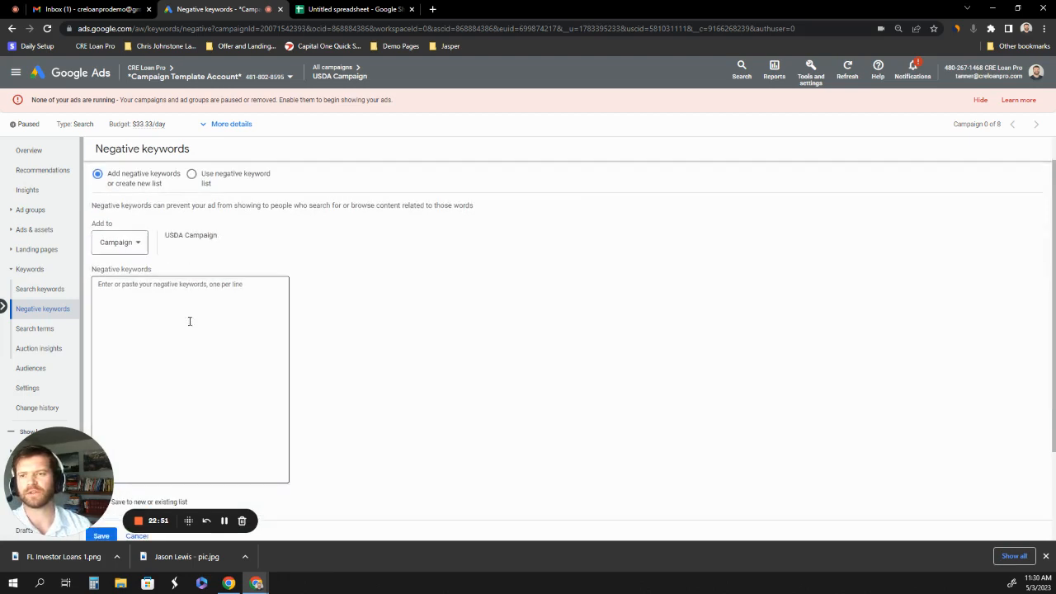
left_click(132, 286)
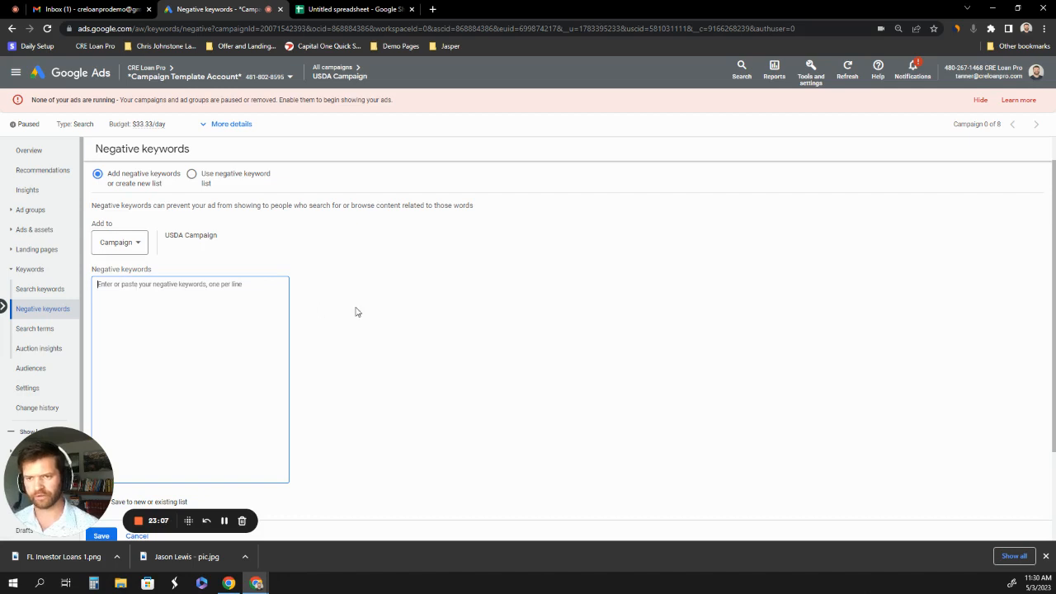
scroll(356, 310, "down", 2)
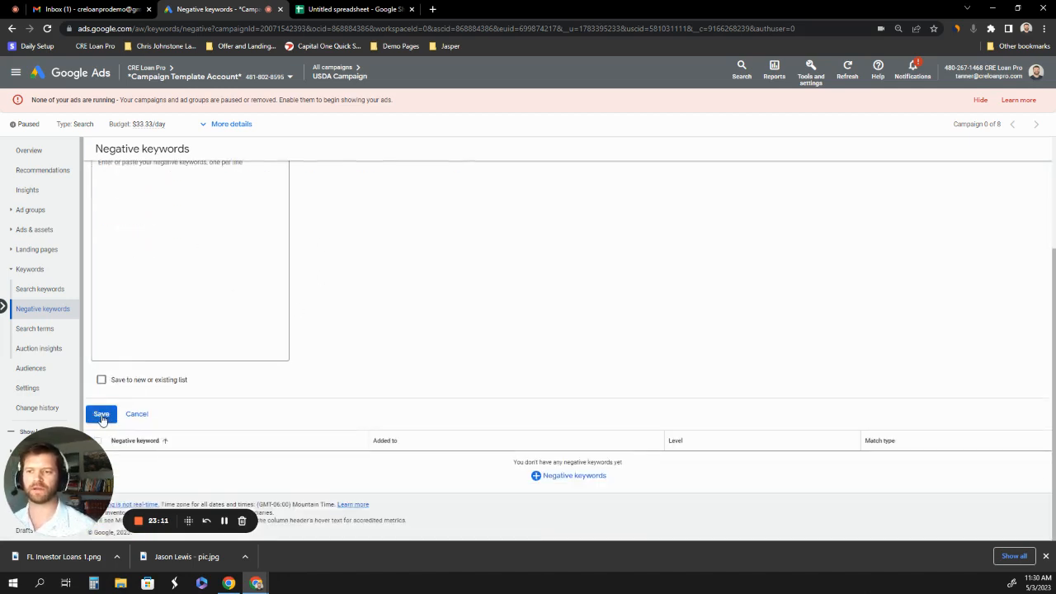
scroll(372, 359, "up", 2)
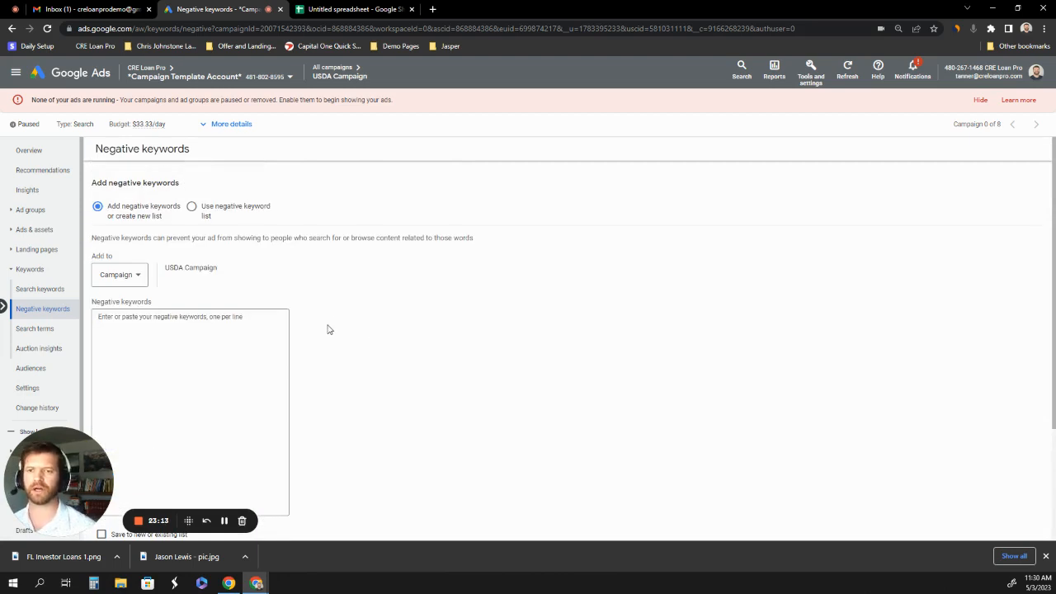